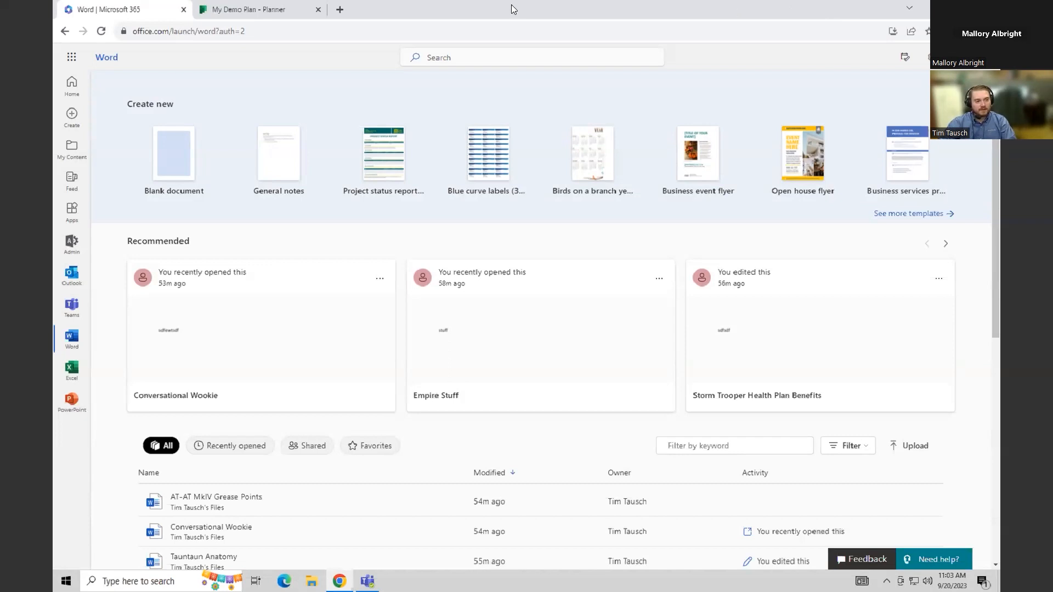
- Search Microsoft 365 for "planner" and open the Planner app
mouse_move(512, 4)
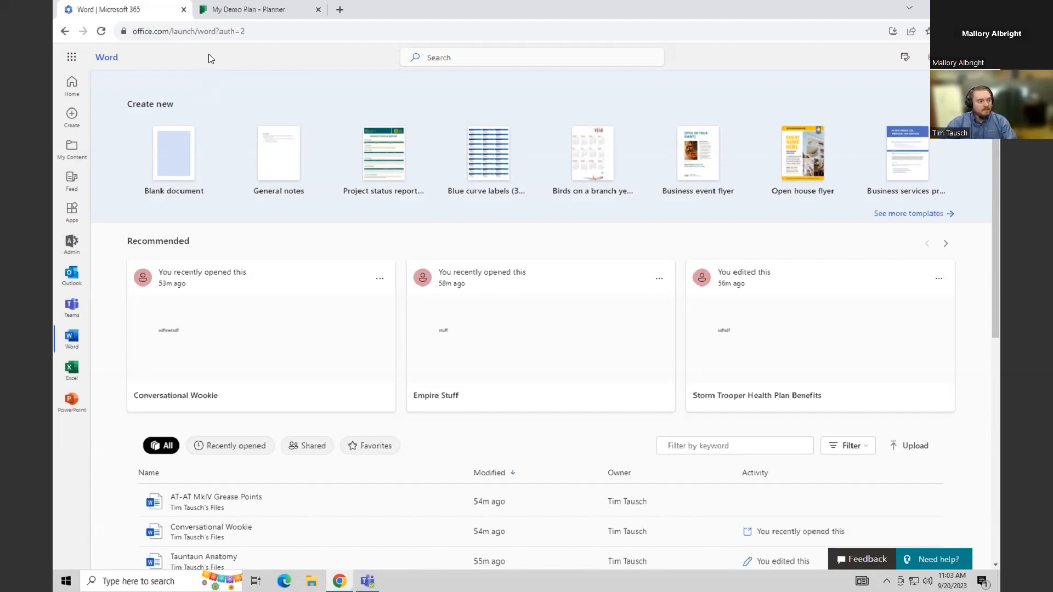
left_click(453, 62)
type("planner")
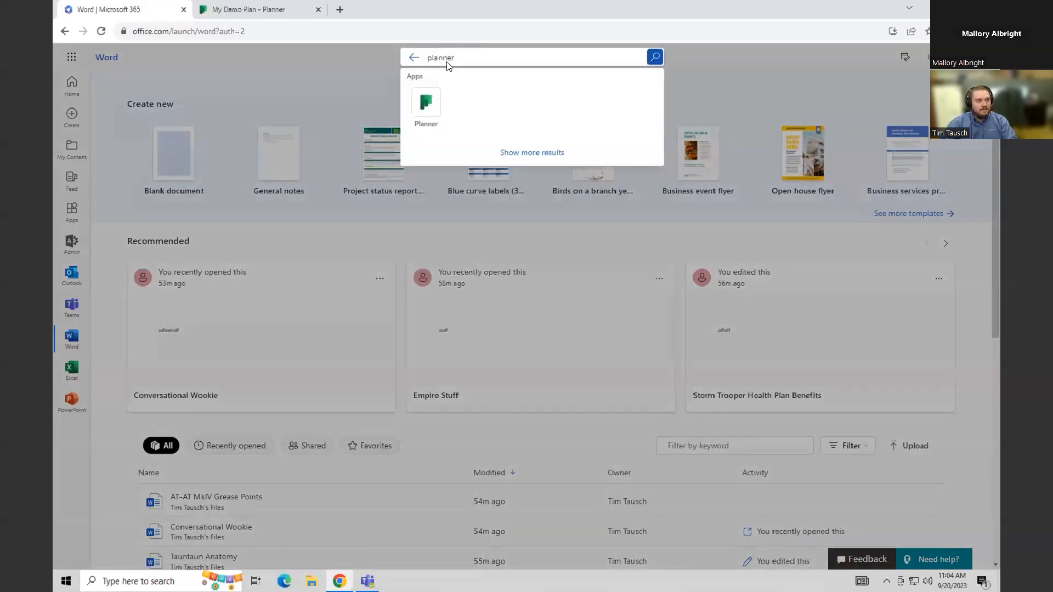
left_click(437, 111)
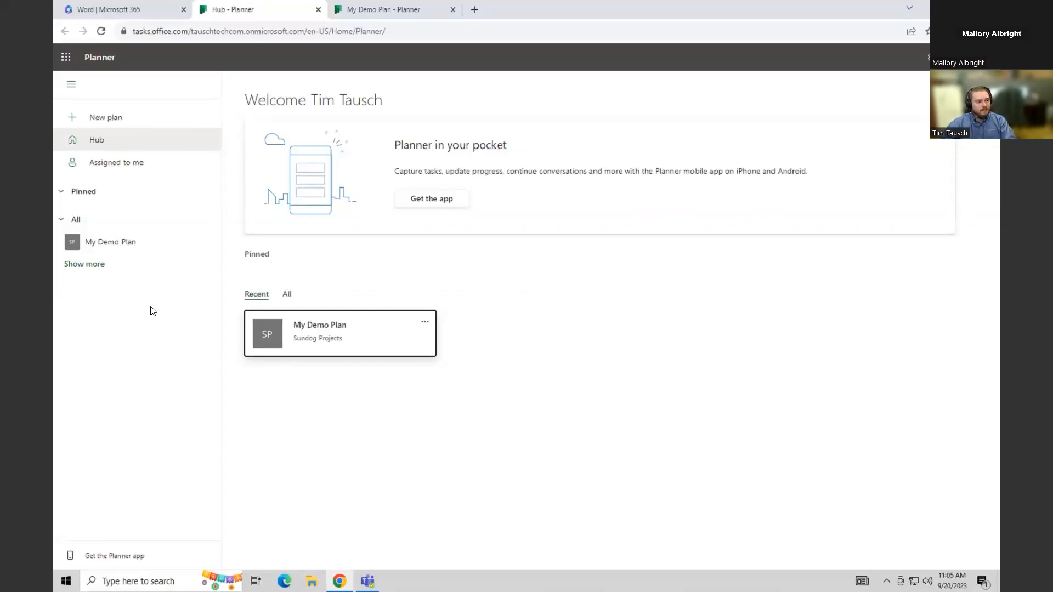
- Start a new plan and preview the Software Development and Employee Onboarding templates, returning to the template choices
left_click(106, 118)
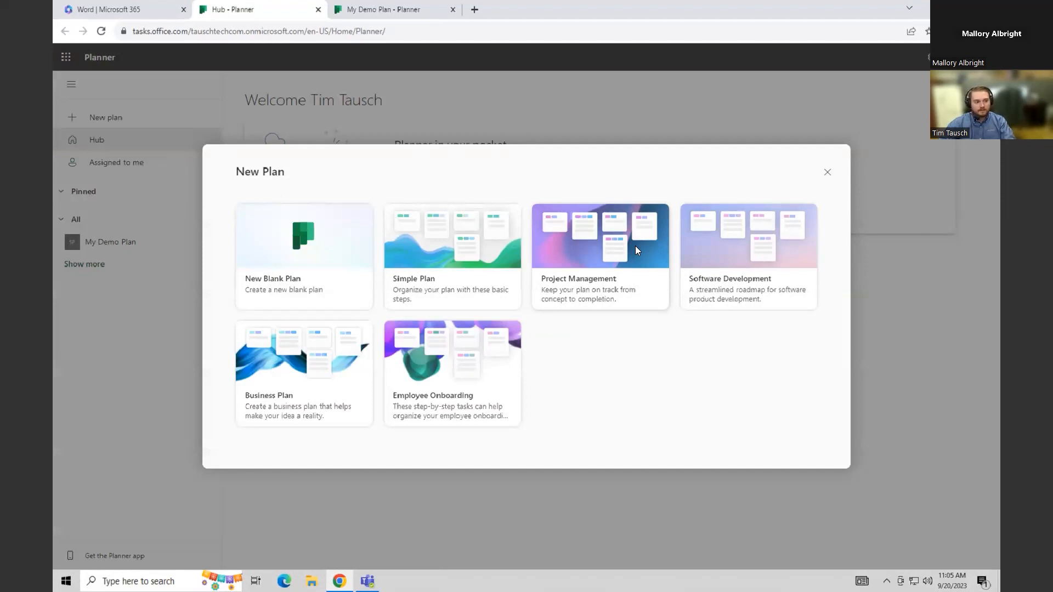
left_click(740, 245)
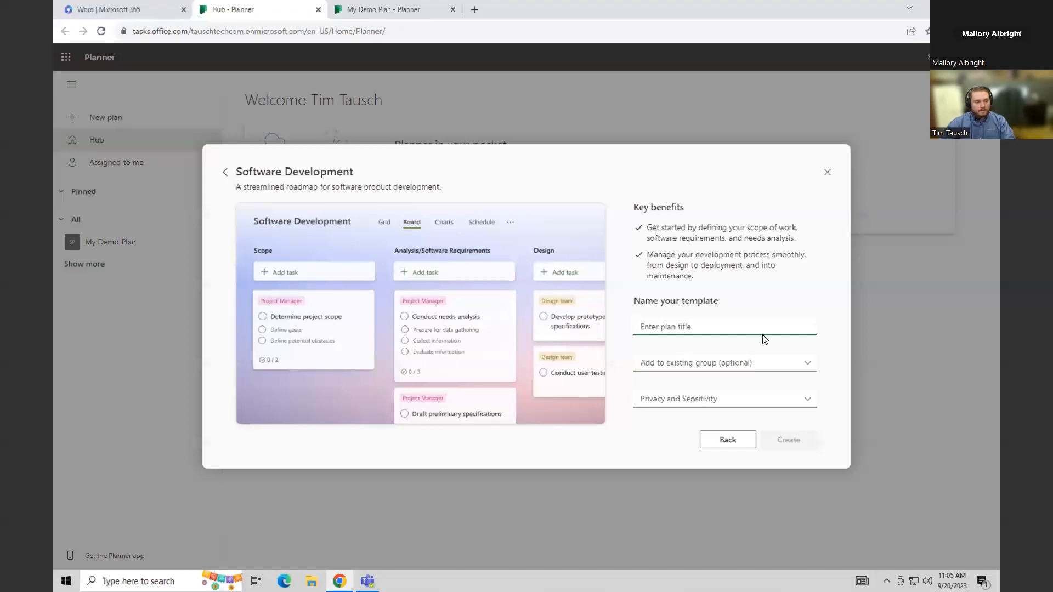
left_click(723, 445)
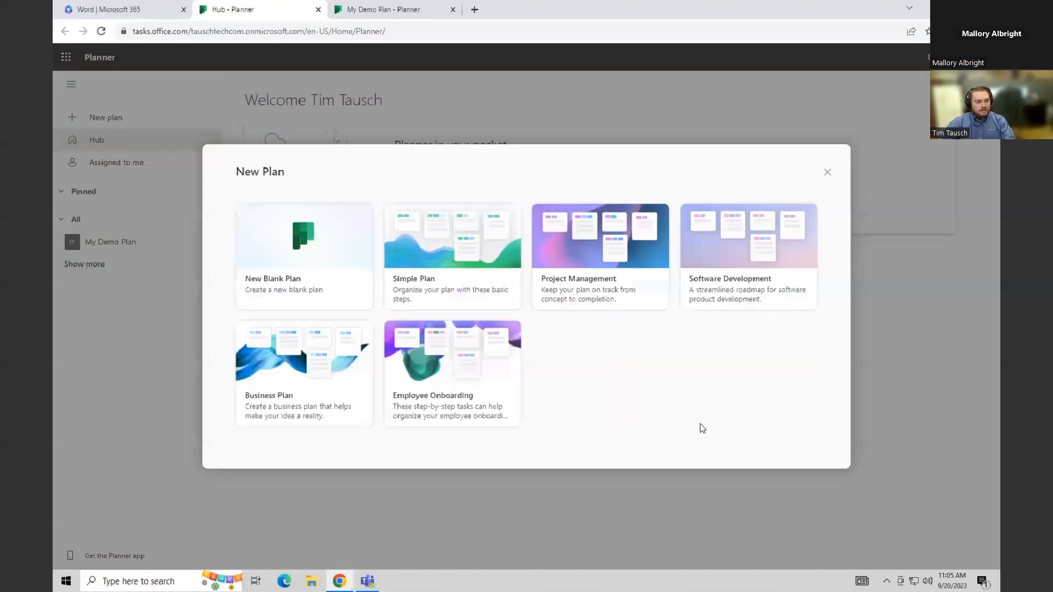
left_click(476, 353)
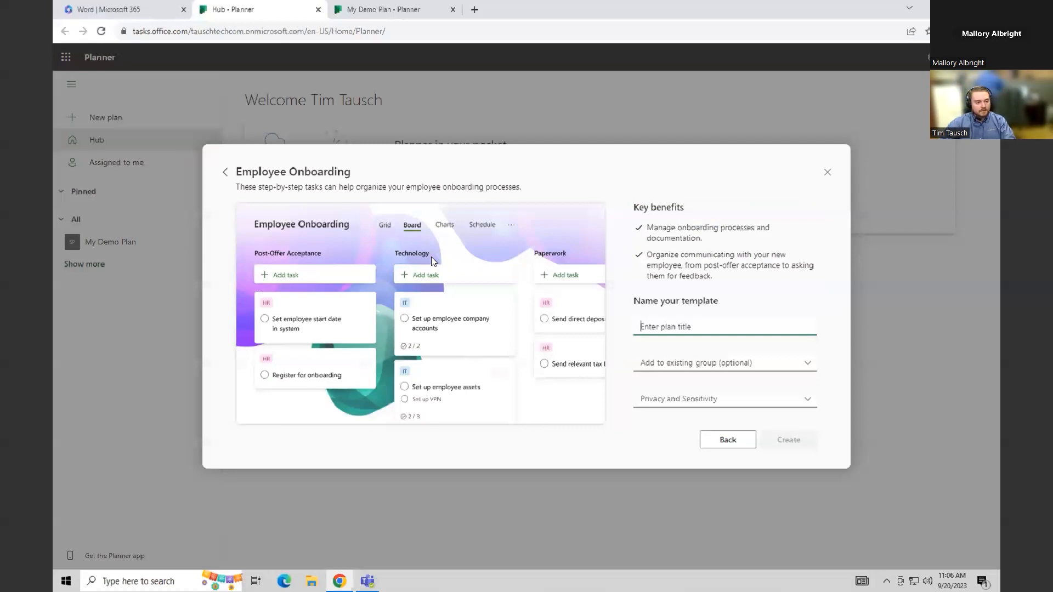
left_click(728, 440)
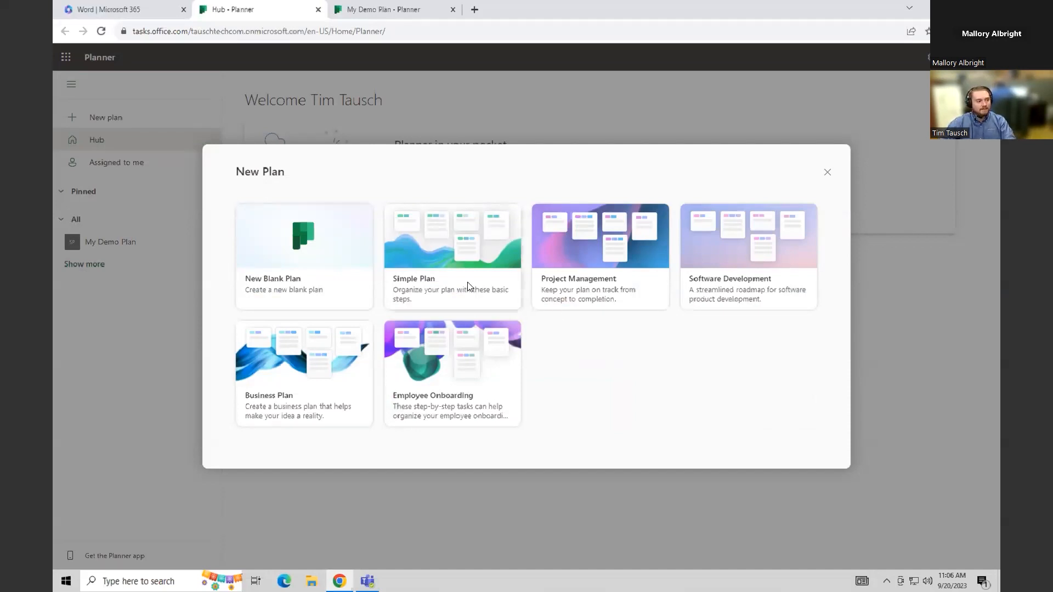
- Create a blank plan named "New Server" in the existing Sundog Projects group
left_click(308, 241)
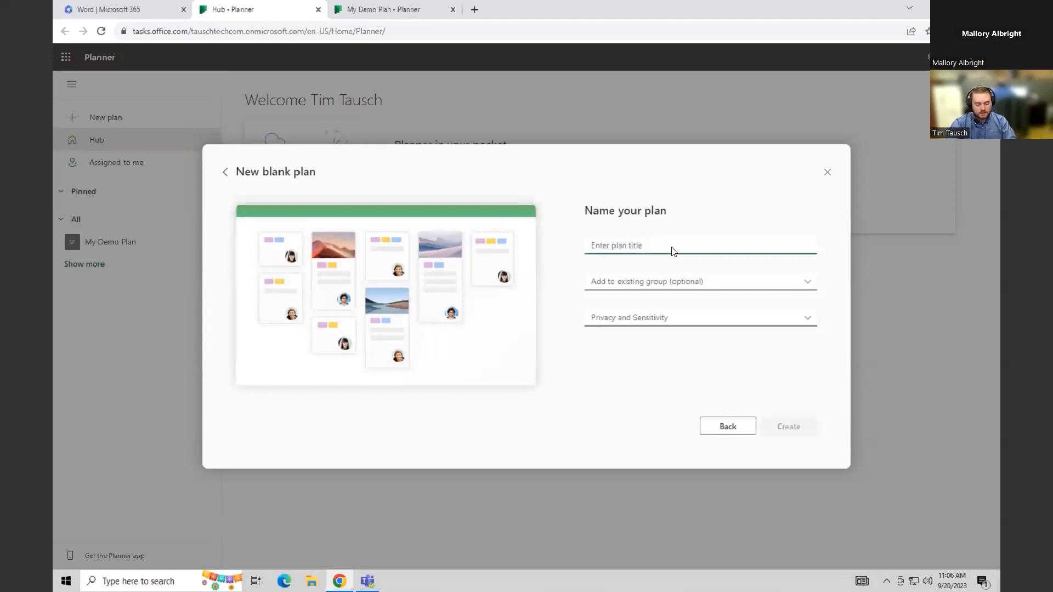
type("New S")
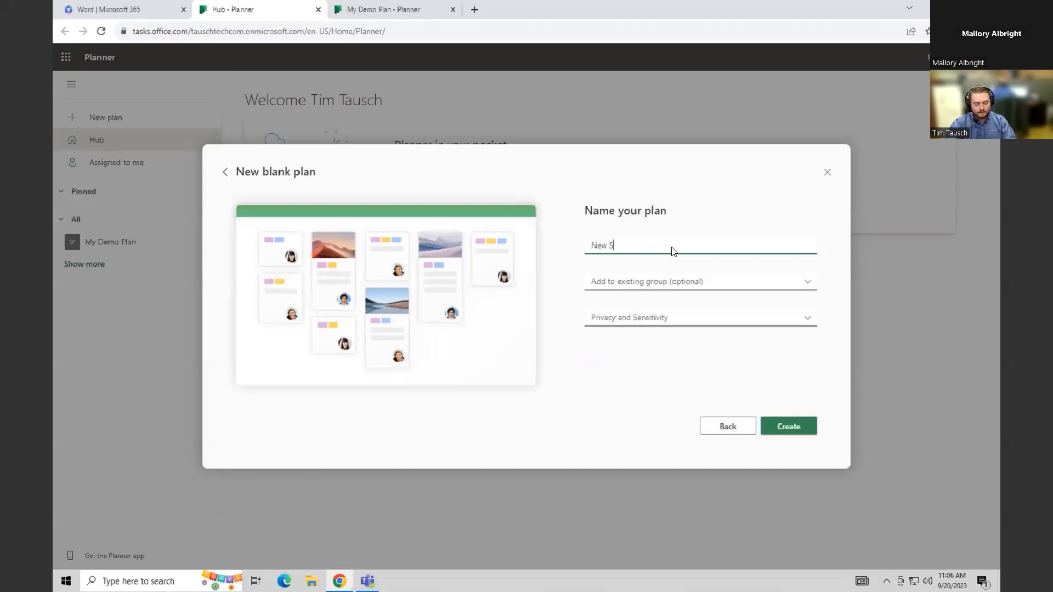
type("erver")
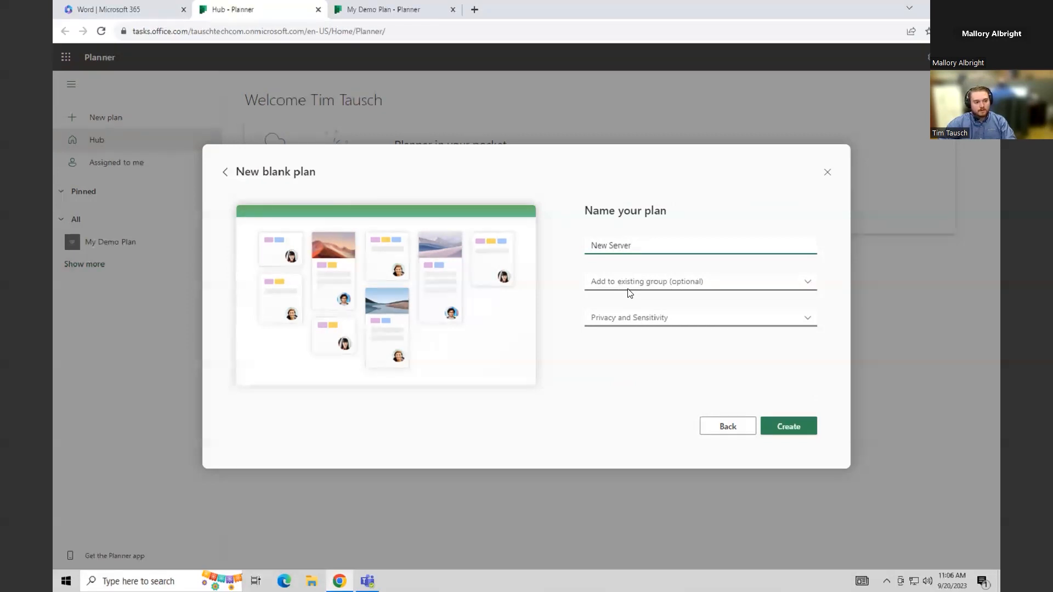
left_click(727, 286)
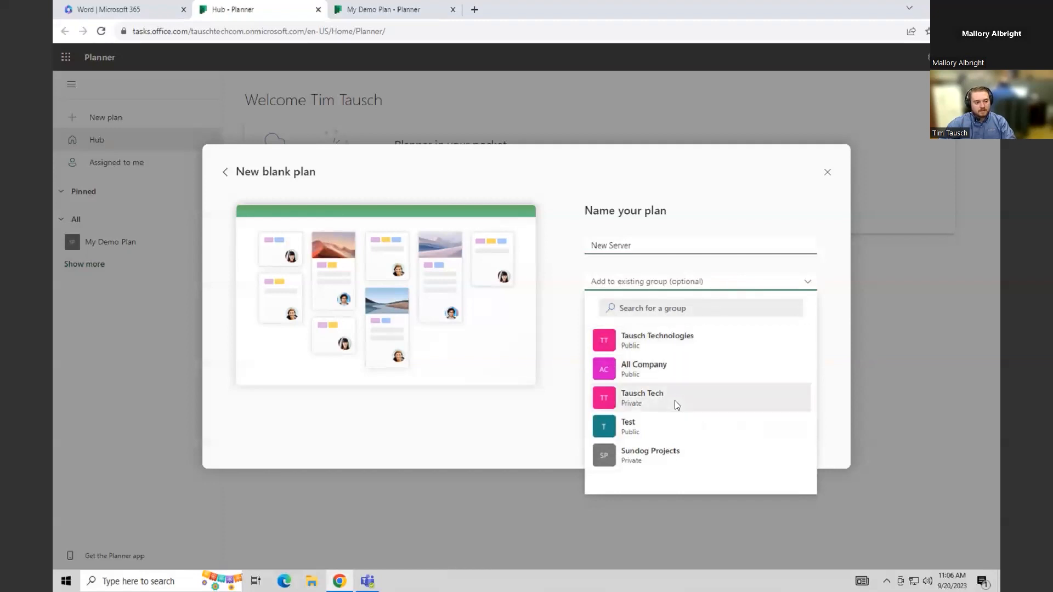
left_click(669, 463)
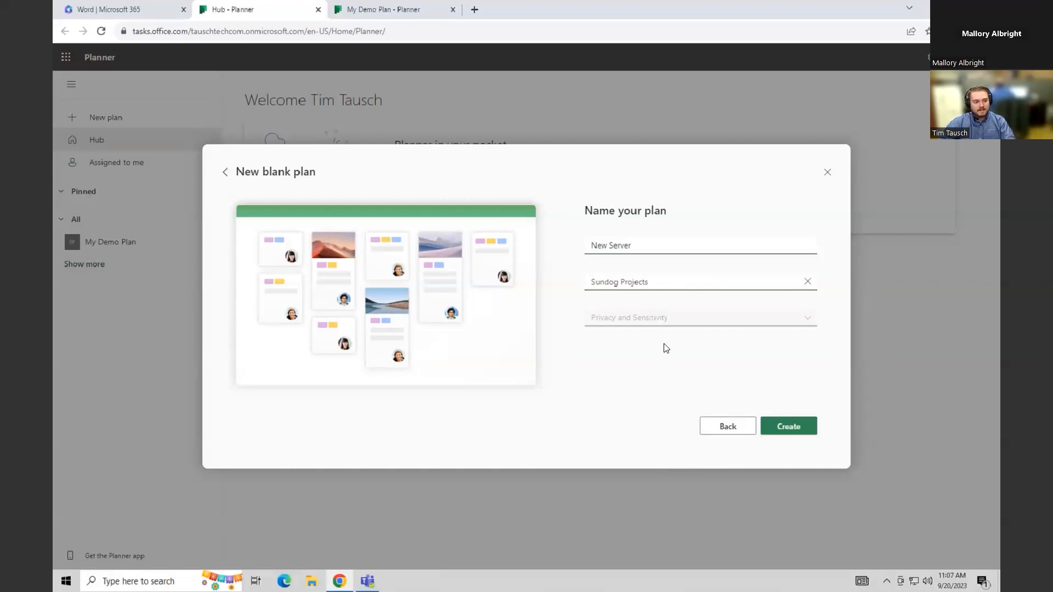
left_click(793, 427)
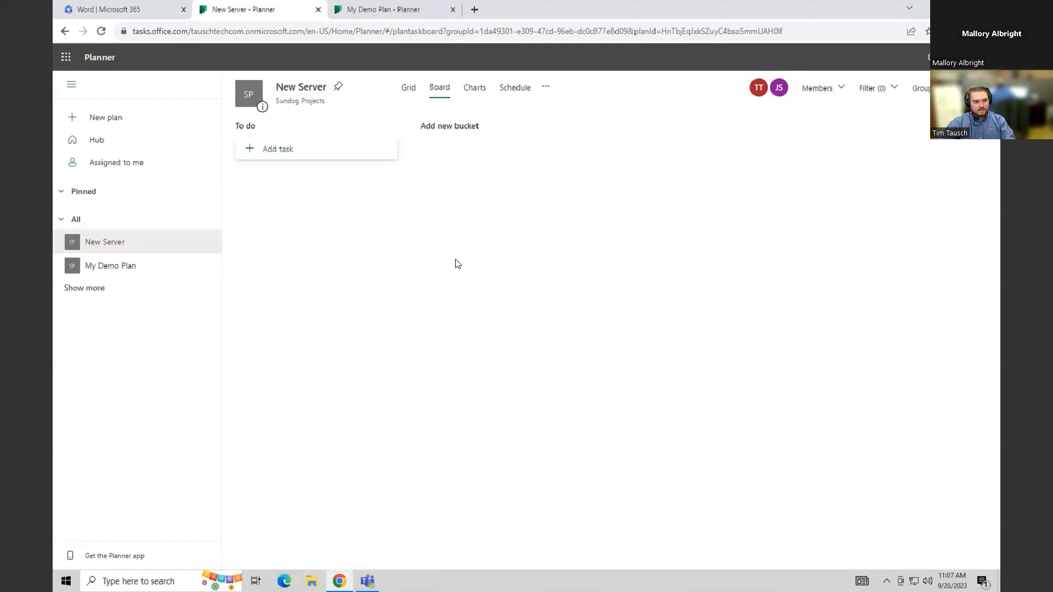
- Rename the "To do" bucket as "Discovery"
left_click(261, 132)
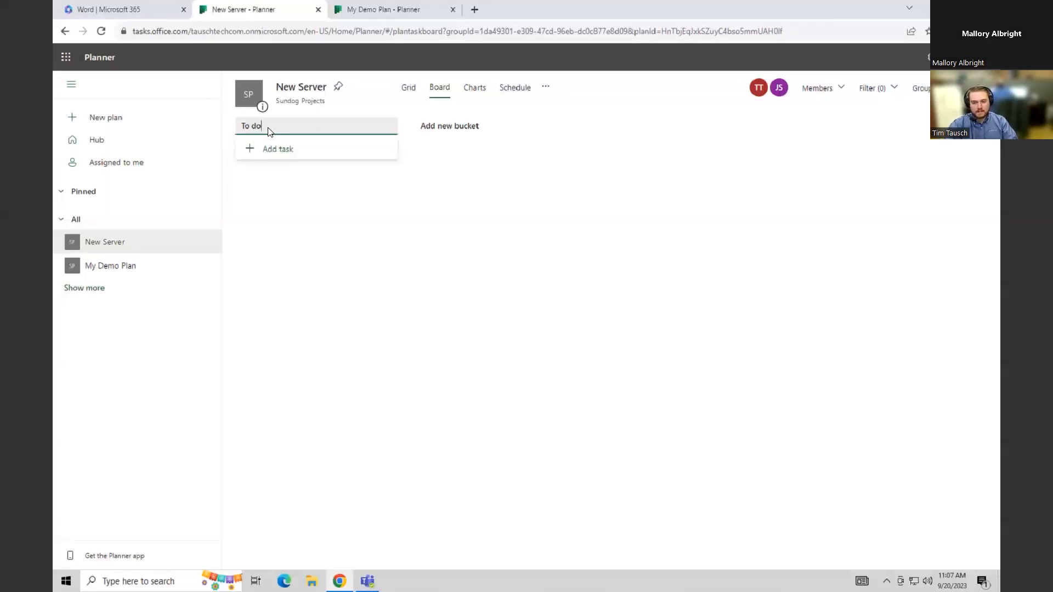
key("BackSpace")
key("BackSpace")
key("BackSpace")
type("o do")
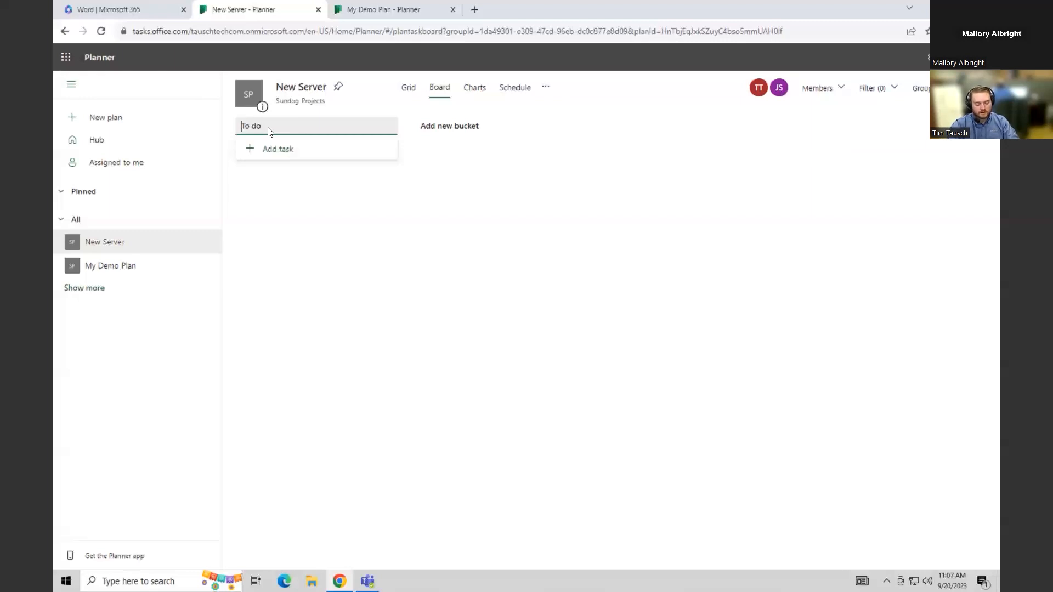
key("ctrl+a")
type("Discover")
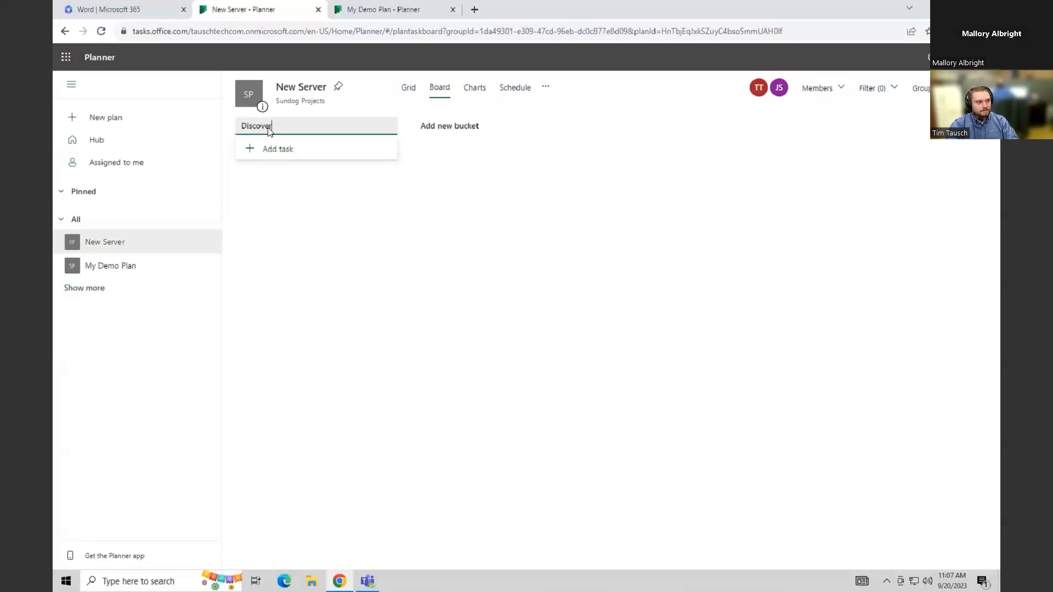
type("y")
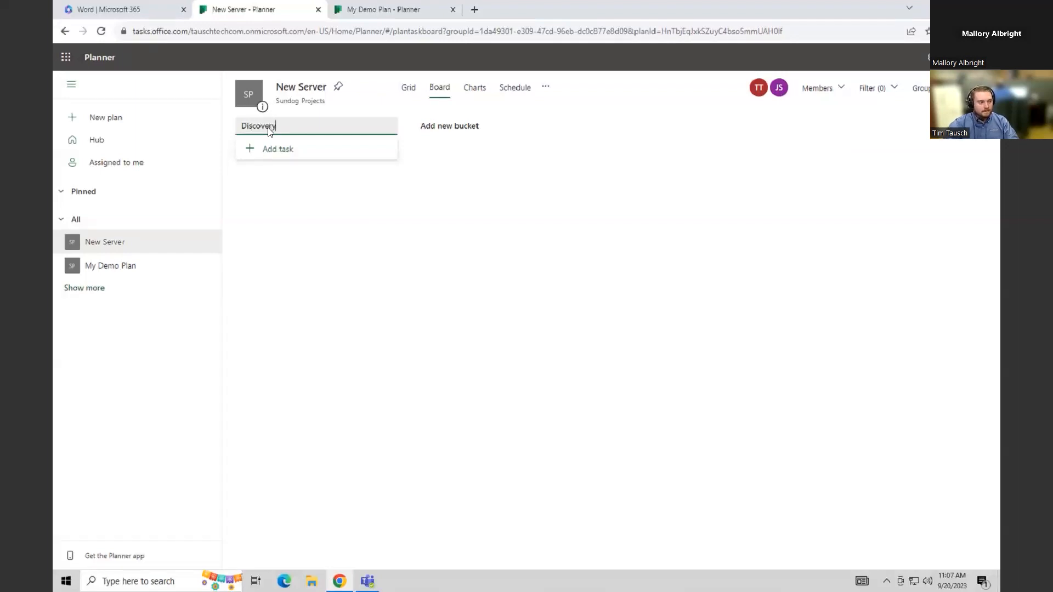
left_click(285, 214)
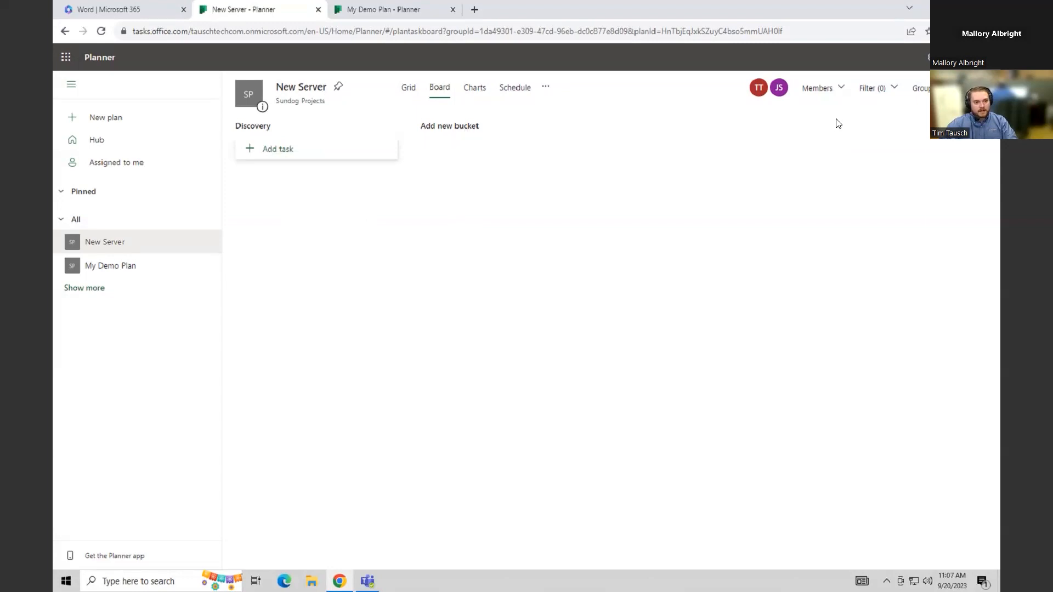
- Add two buckets named "Planning" and "Execution" after the Discovery bucket
left_click(443, 129)
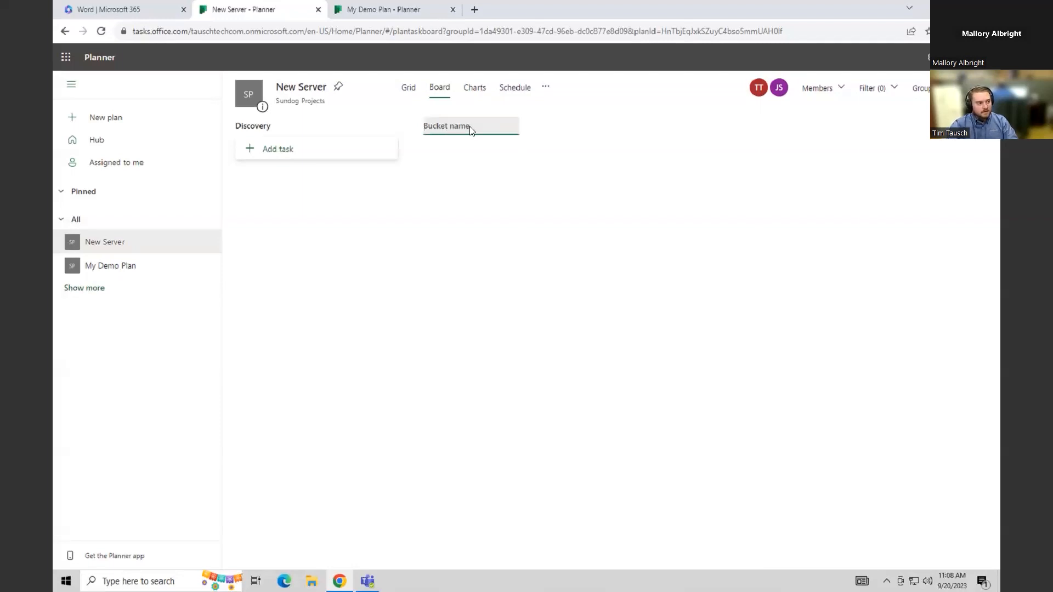
type("Planning")
key("Return")
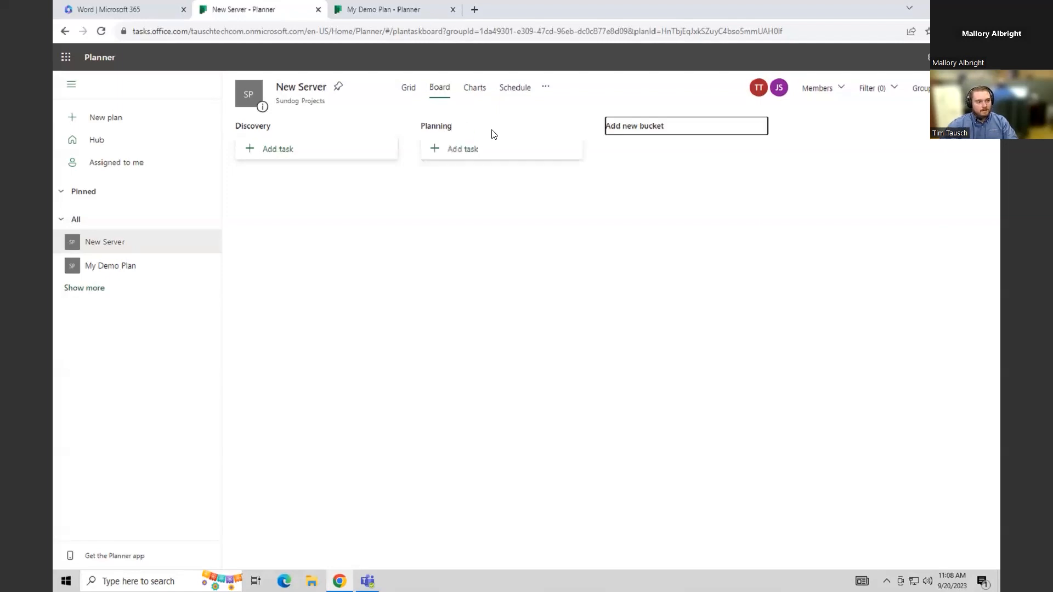
left_click(642, 130)
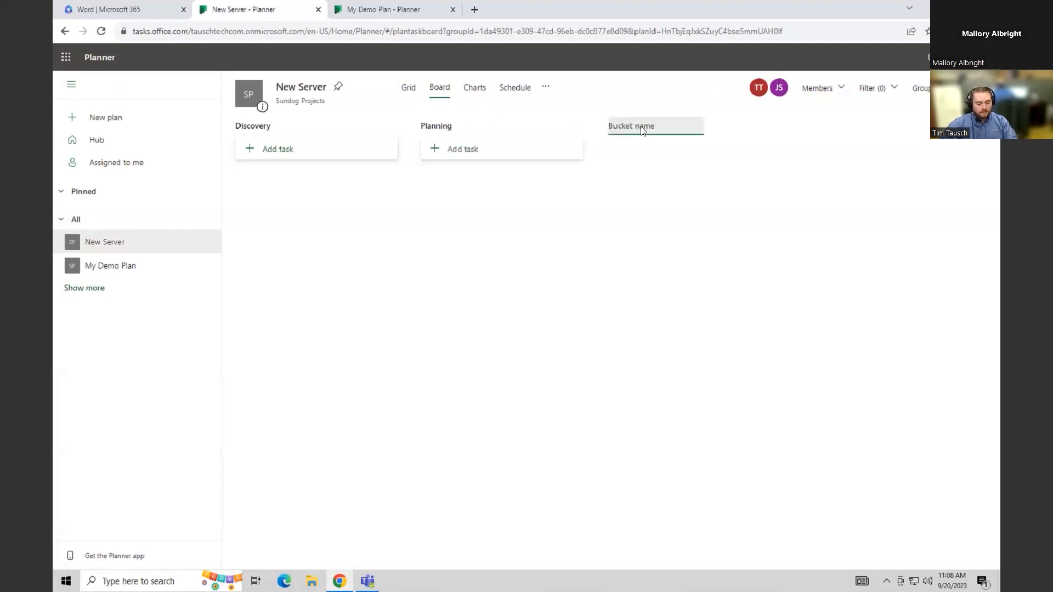
type("Execution")
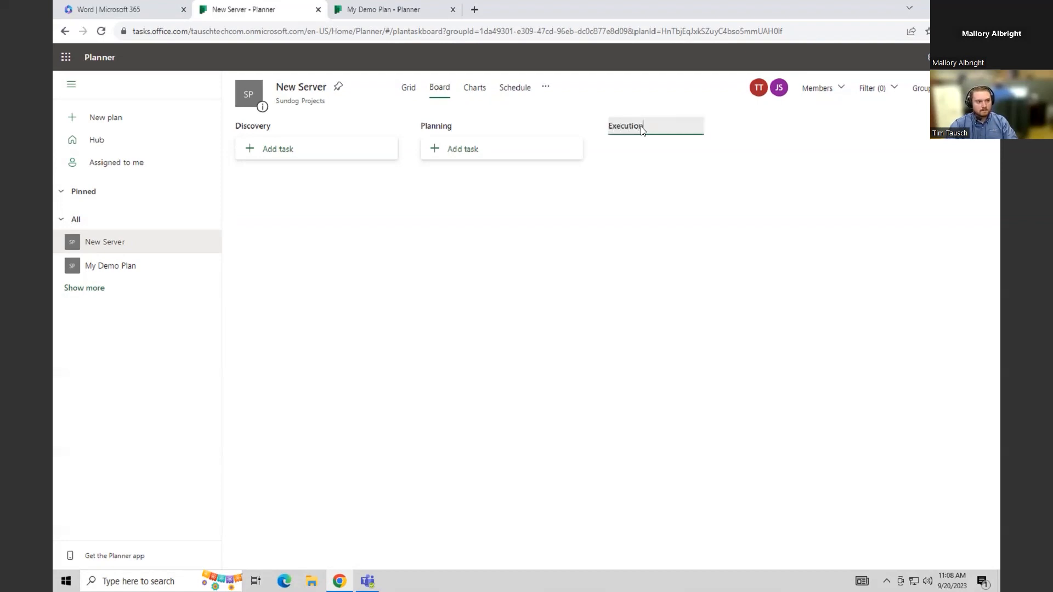
key("Return")
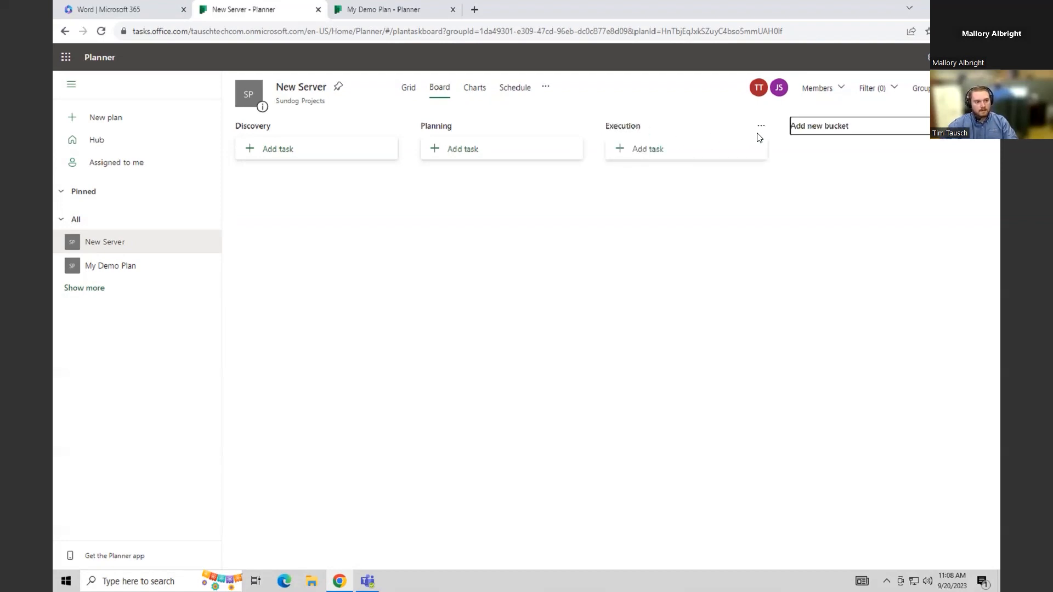
- Add two more buckets named "Monitoring" and "Closure" after the Execution bucket
left_click(827, 125)
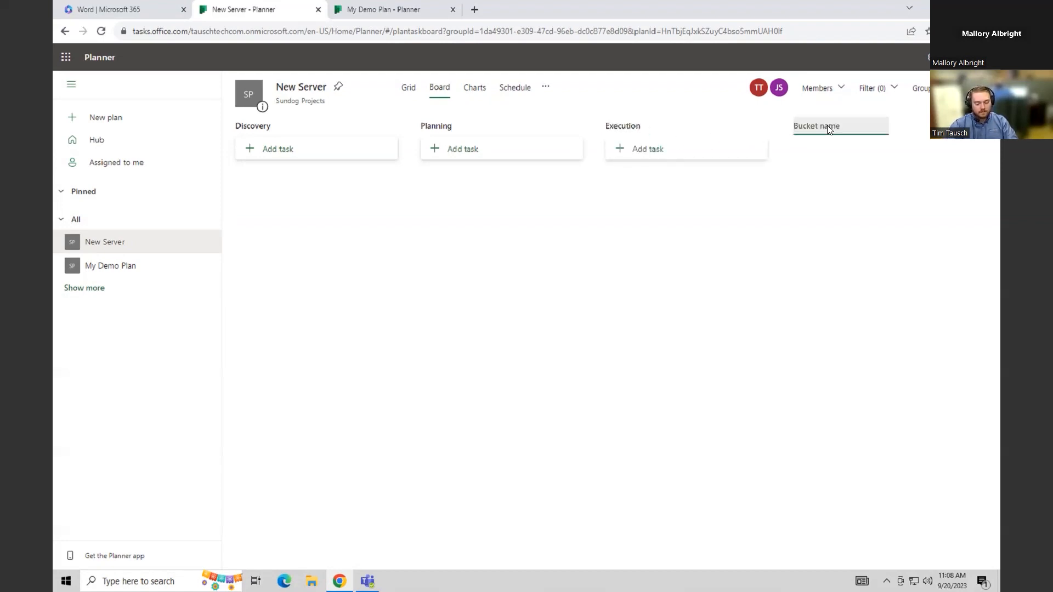
type("MOnitoring")
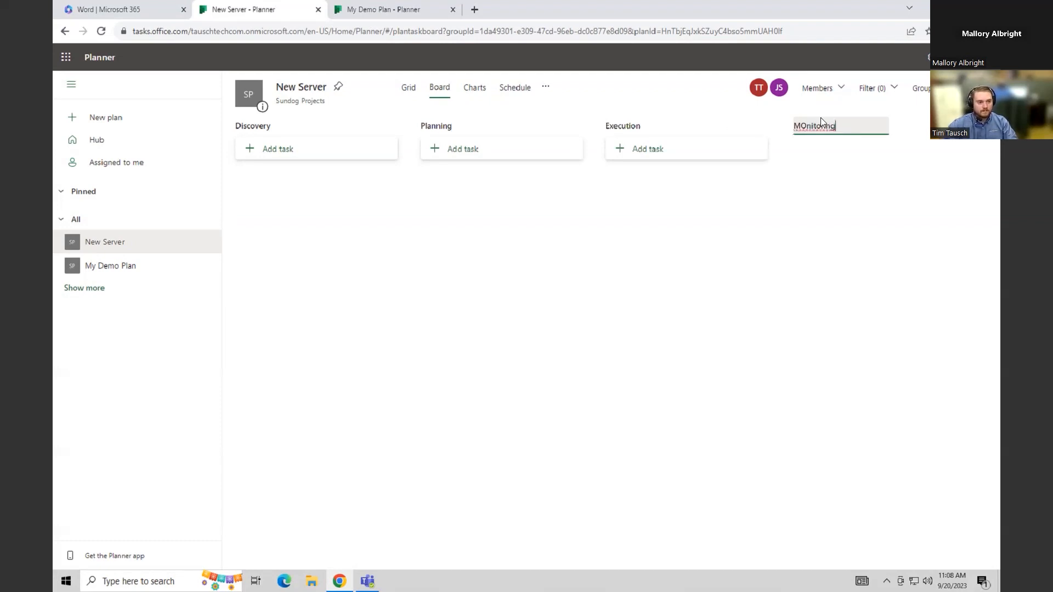
key("BackSpace")
type("o")
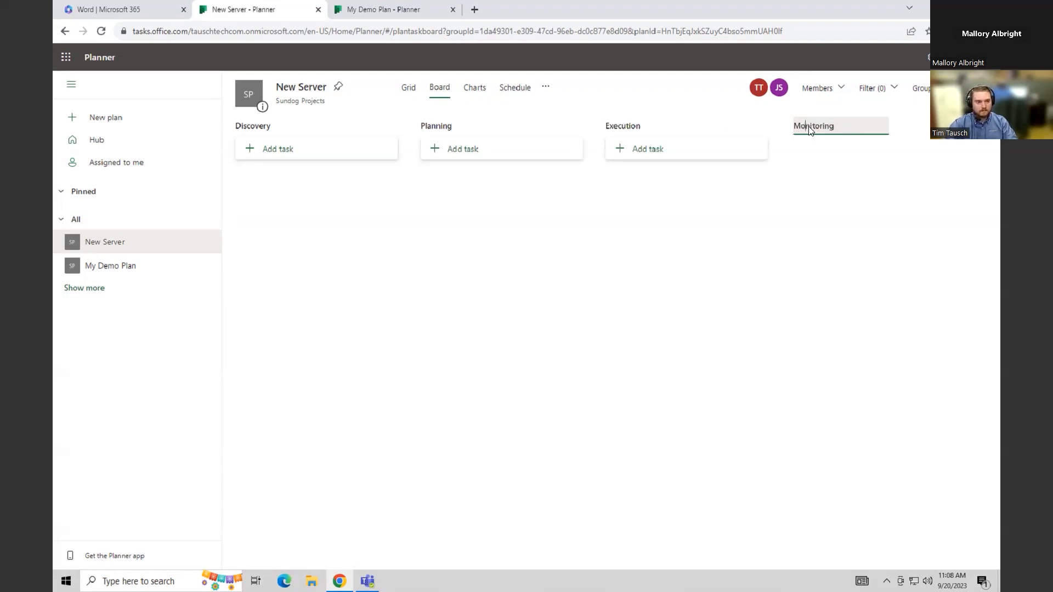
key("Return")
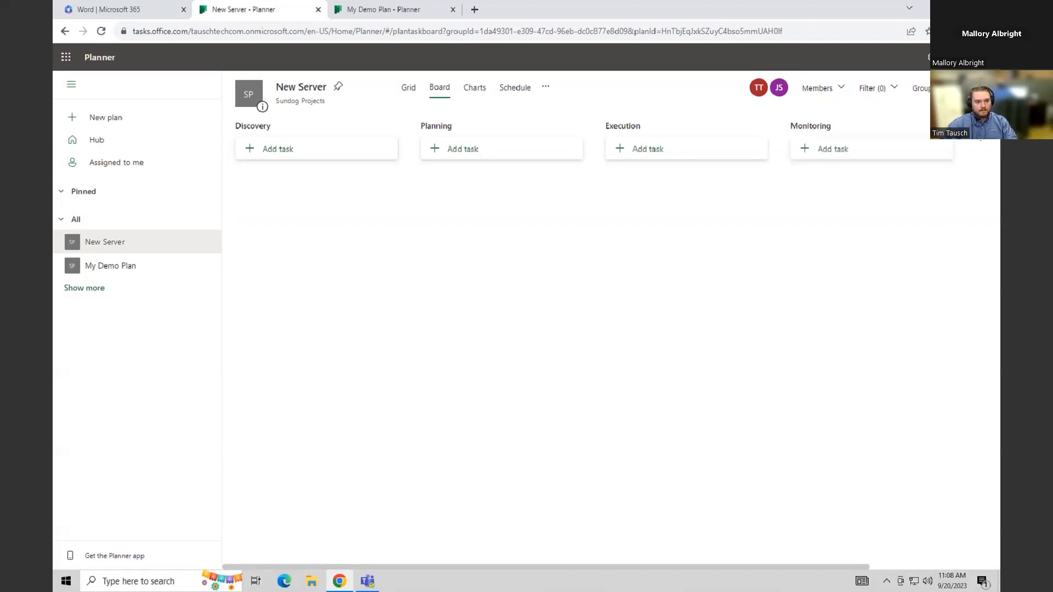
type("Closure")
key("Return")
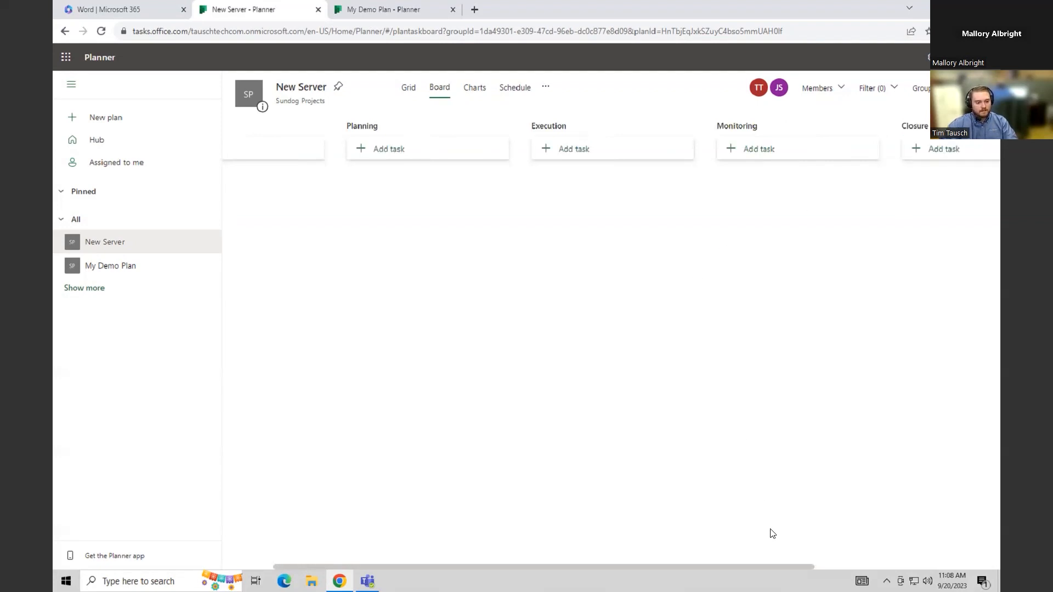
- Move the Execution bucket ahead of Planning and return it to its place between Planning and Monitoring
left_click_drag(767, 566, 712, 567)
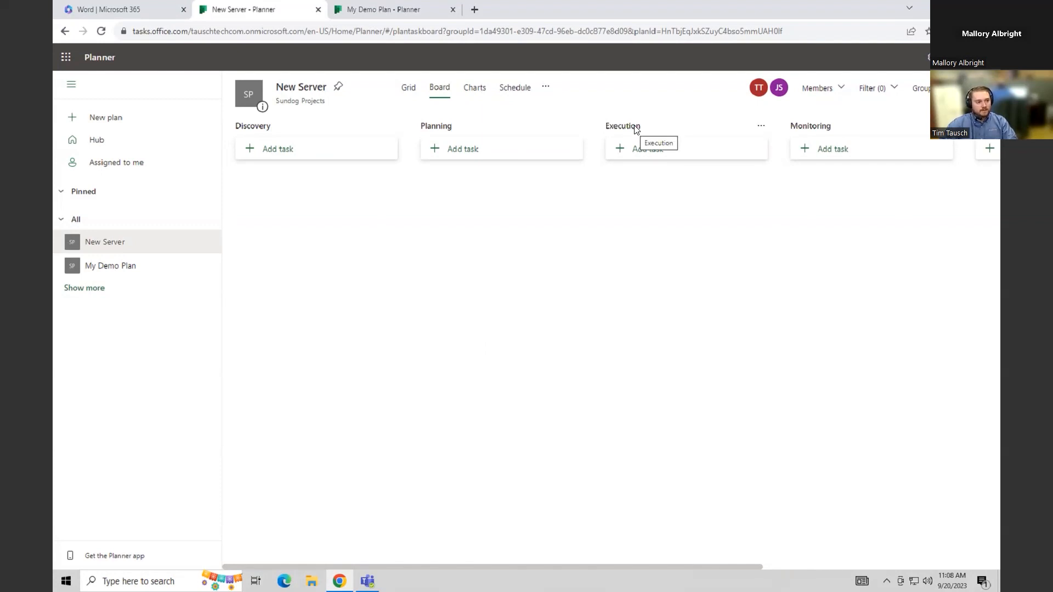
left_click_drag(635, 128, 454, 132)
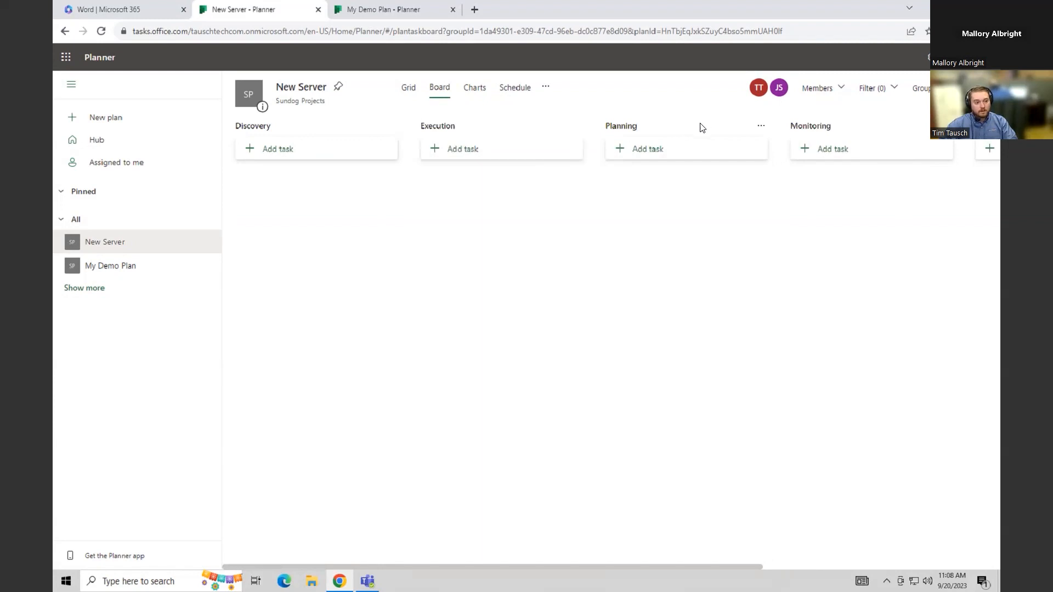
left_click_drag(446, 129, 653, 132)
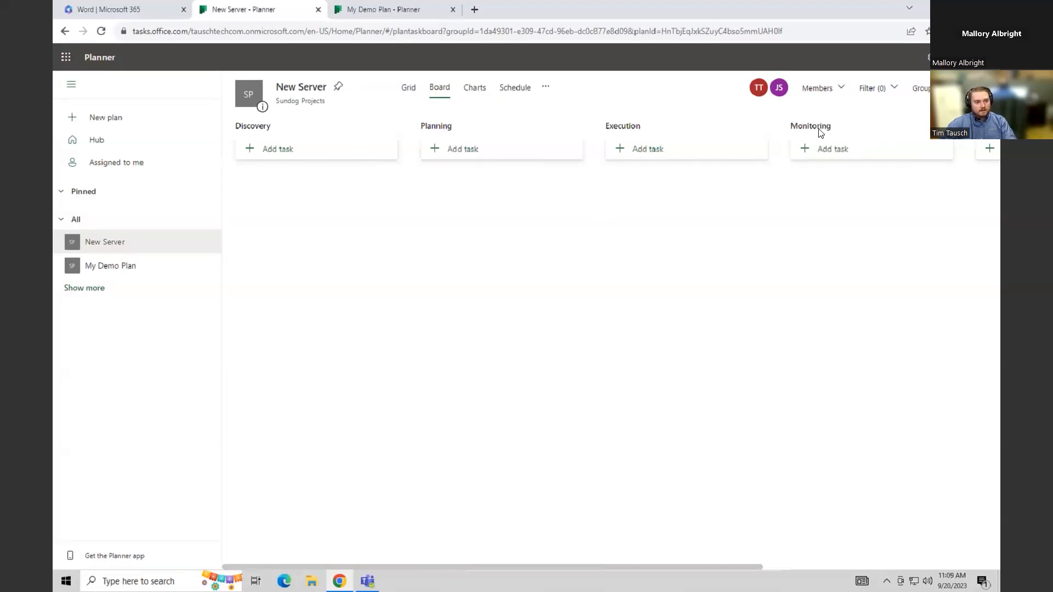
mouse_move(827, 134)
left_mouse_down()
mouse_move(479, 132)
mouse_move(600, 157)
mouse_move(811, 141)
left_mouse_up()
mouse_move(536, 565)
left_mouse_down()
mouse_move(674, 560)
mouse_move(518, 560)
left_mouse_up()
- Add a task named "Review Current Hardware" to the Discovery bucket
left_click(250, 151)
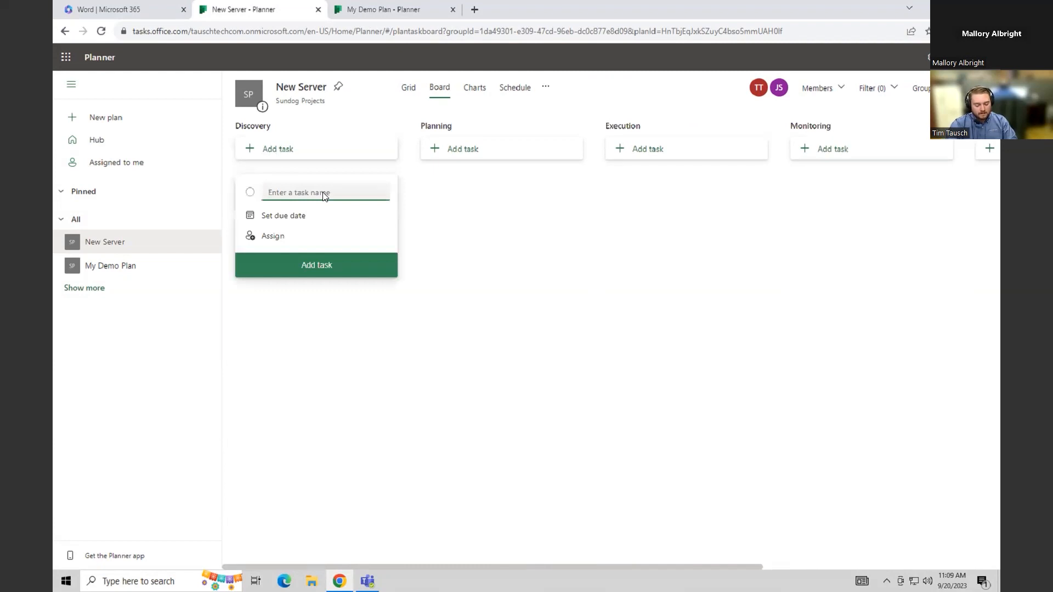
type("Review CUrrent Hardware")
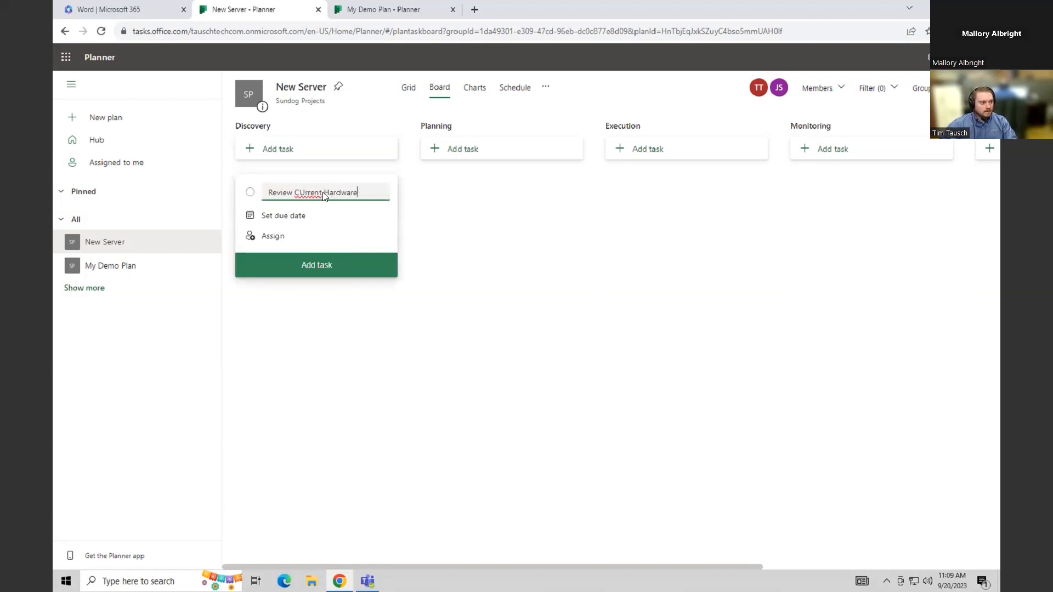
key("BackSpace")
type("u")
key("Return")
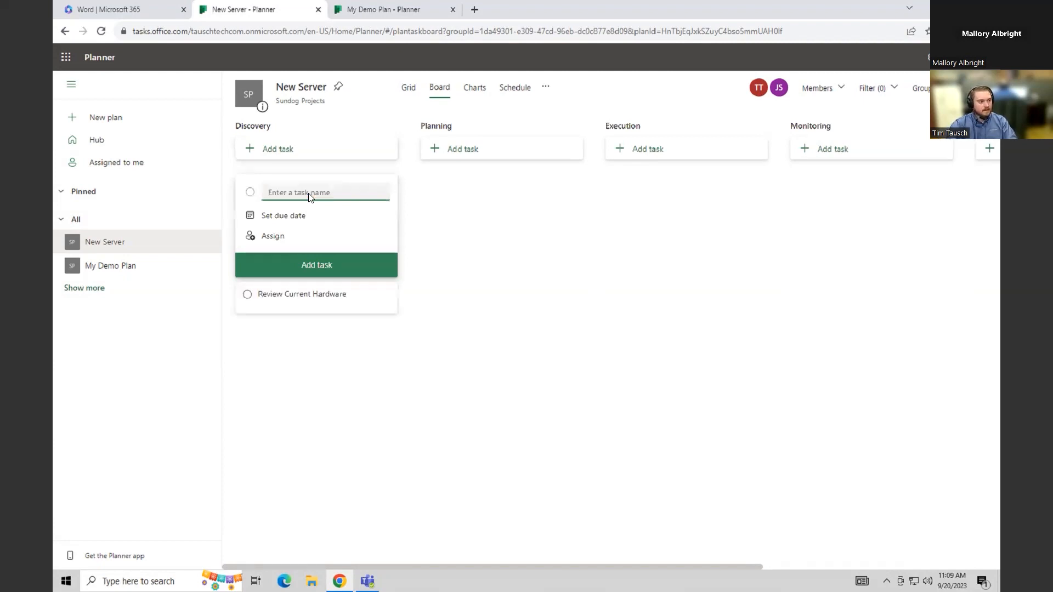
- Open the Review Current Hardware task in the Discovery bucket and assign it to the first suggested plan member
left_click(332, 369)
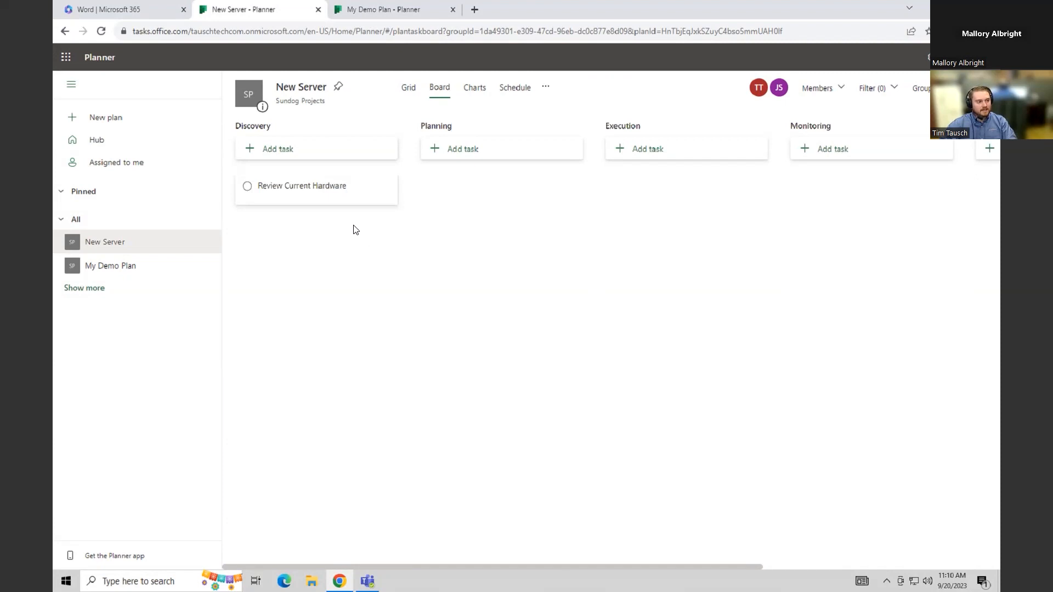
left_click(336, 190)
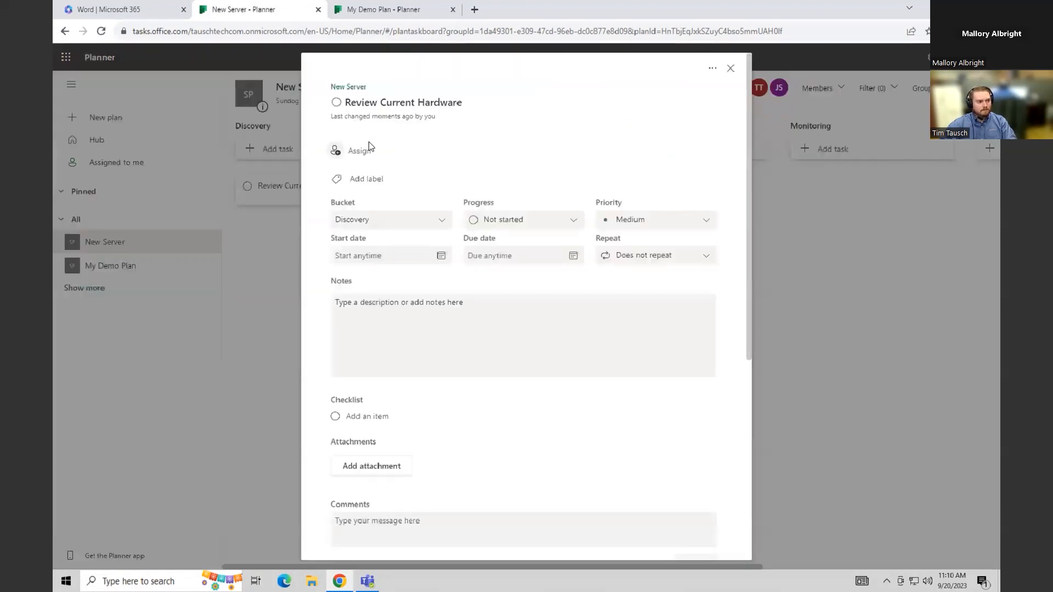
scroll(549, 458, "down", 4)
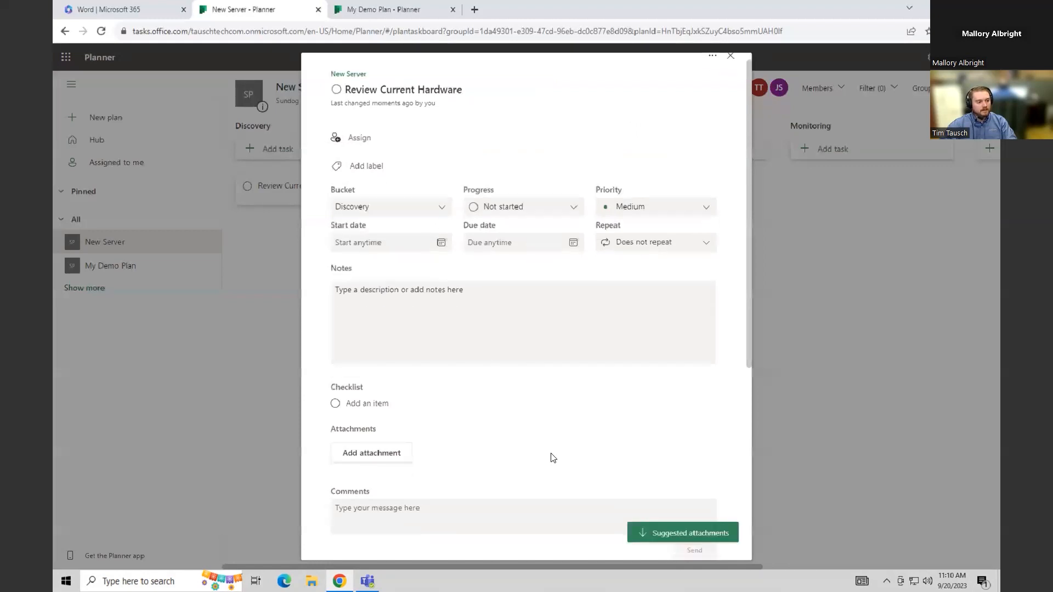
scroll(556, 428, "up", 5)
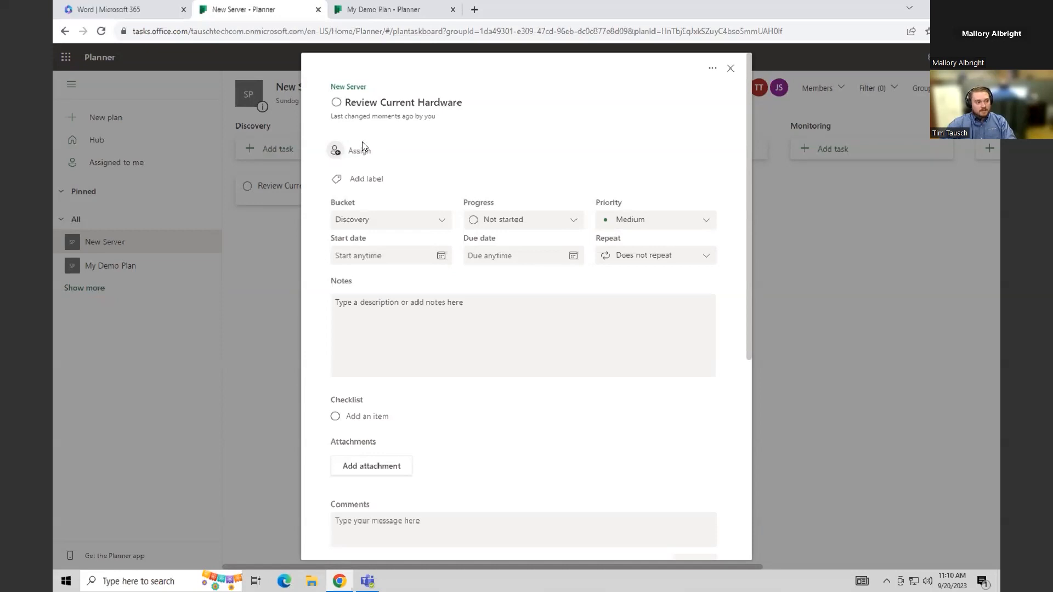
left_click(335, 154)
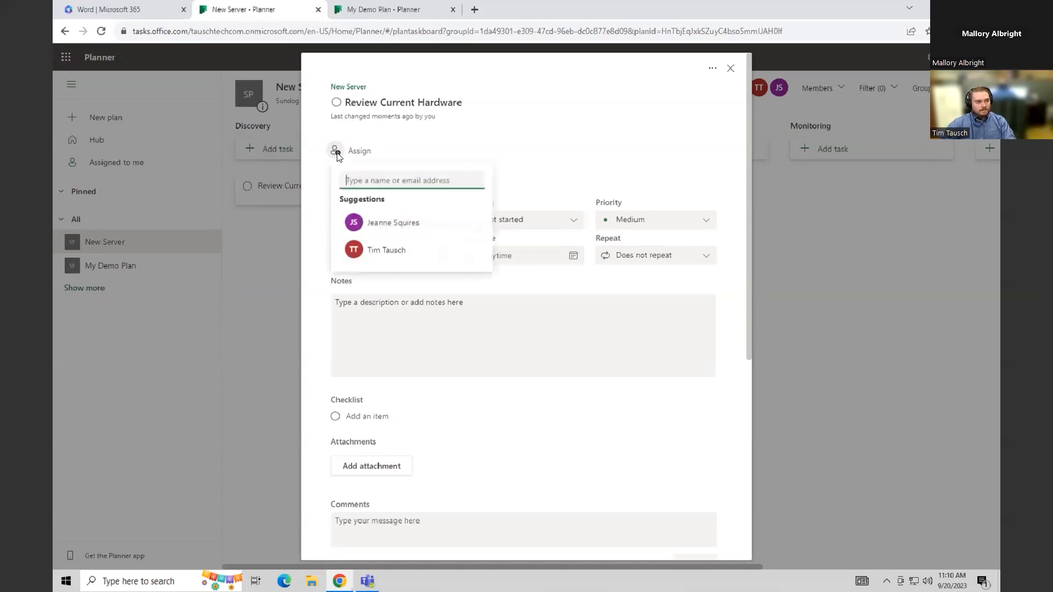
left_click(399, 223)
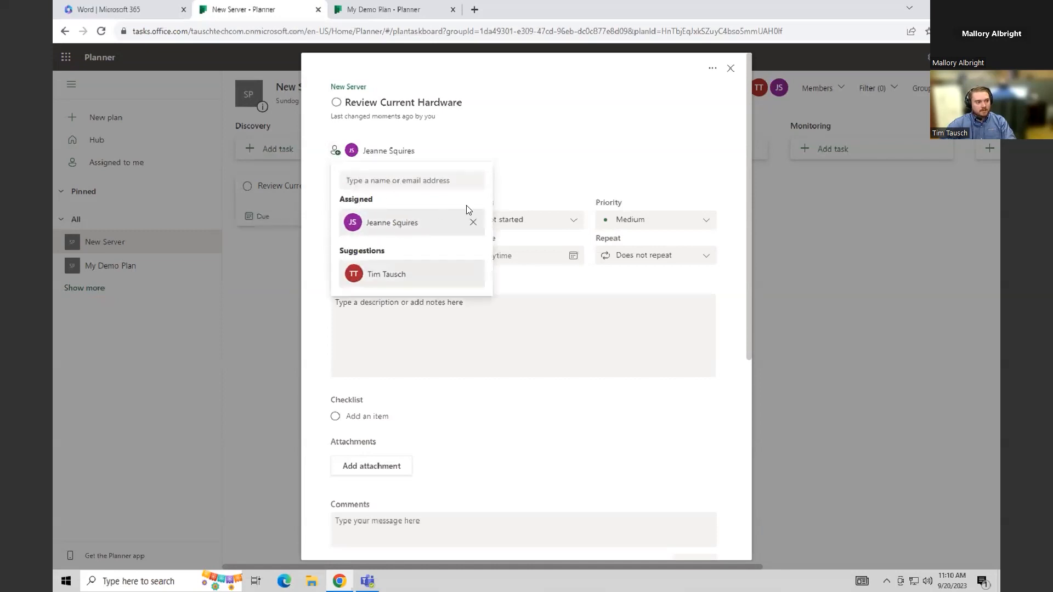
left_click(669, 400)
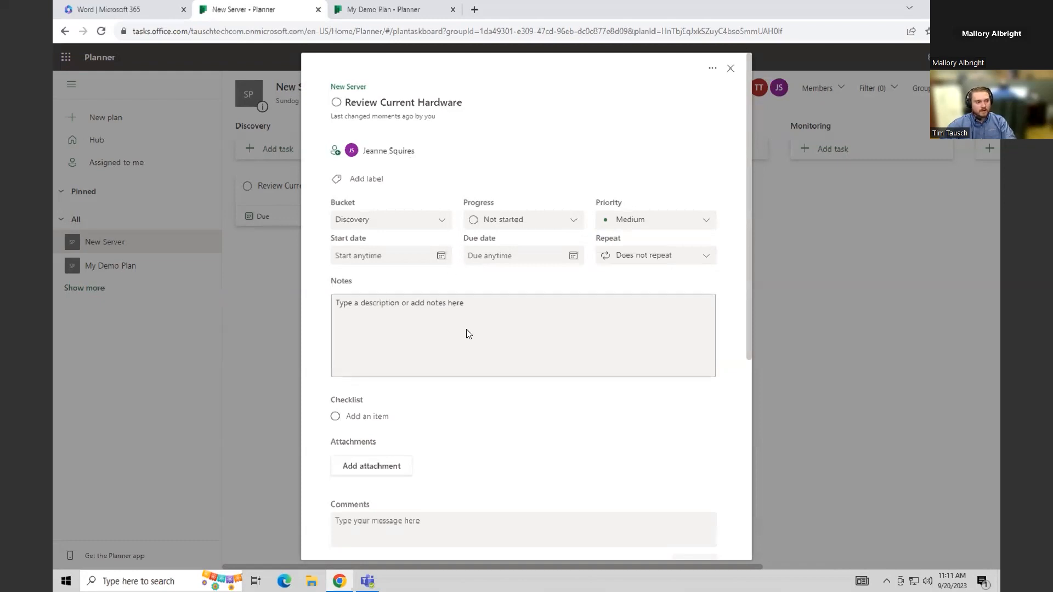
- Add the Blue and Silver labels to the Review Current Hardware task
left_click(377, 181)
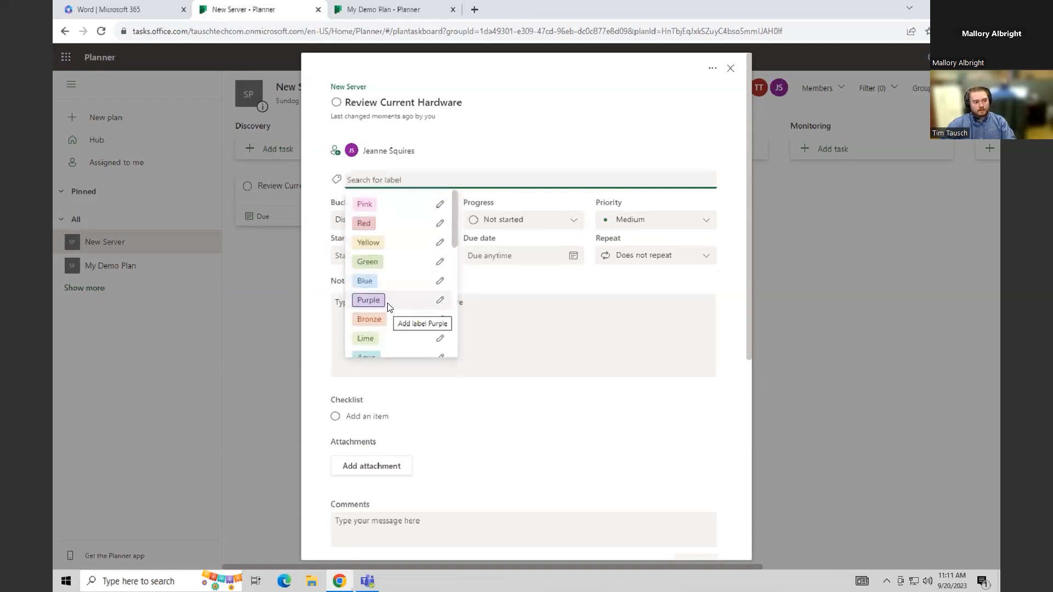
mouse_move(455, 211)
left_mouse_down()
mouse_move(457, 270)
mouse_move(455, 198)
mouse_move(458, 300)
mouse_move(463, 211)
left_mouse_up()
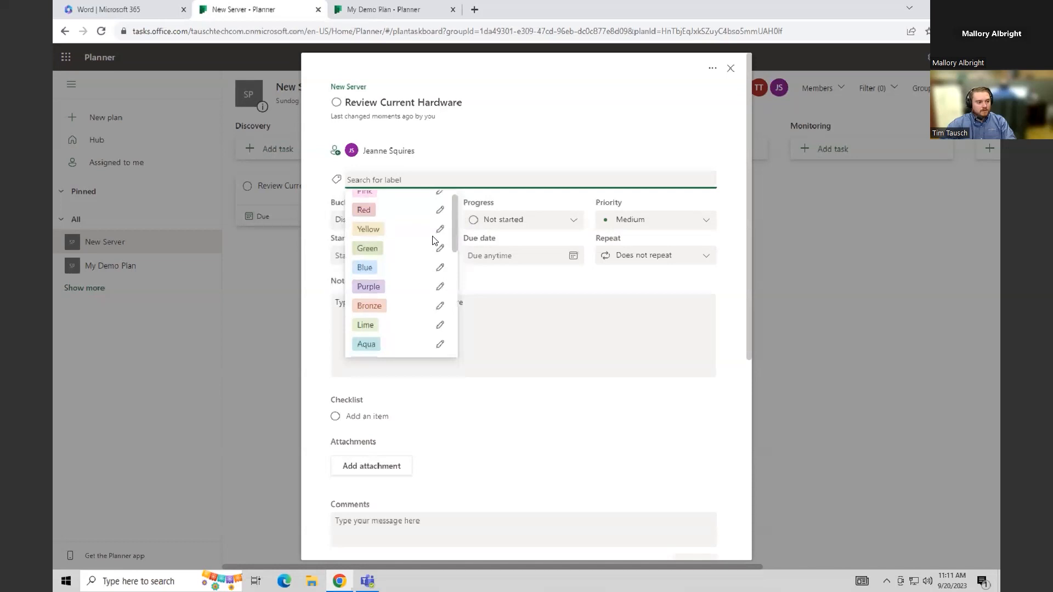
left_click(370, 267)
left_click(551, 452)
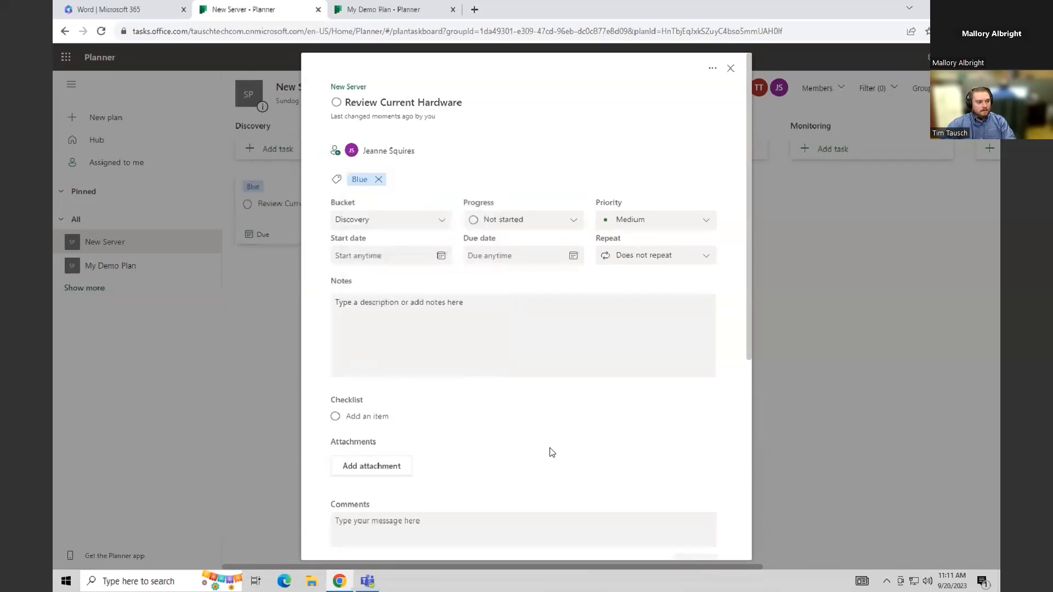
left_click(409, 179)
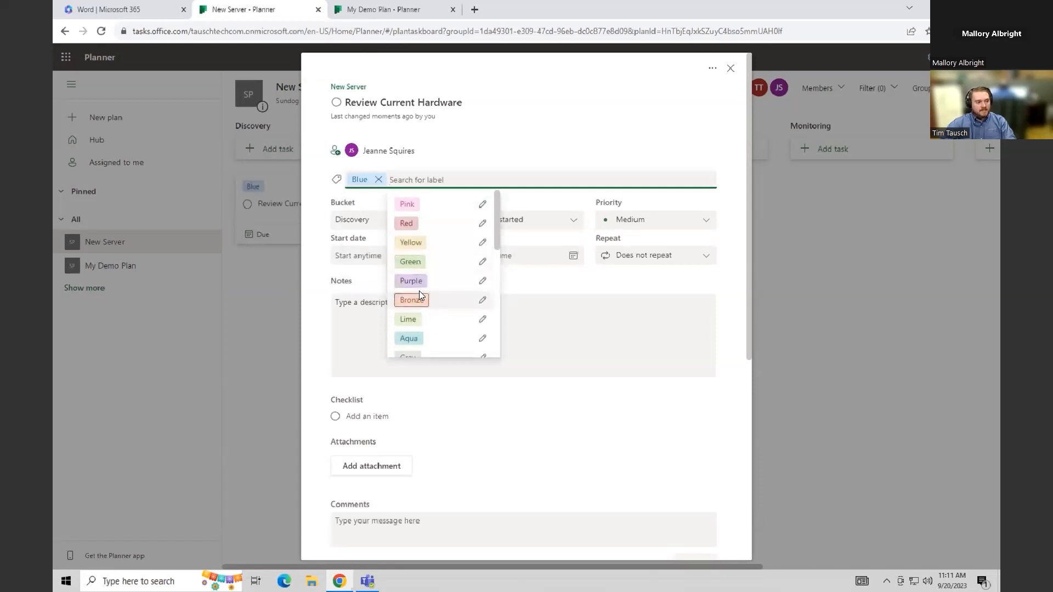
scroll(416, 320, "down", 1)
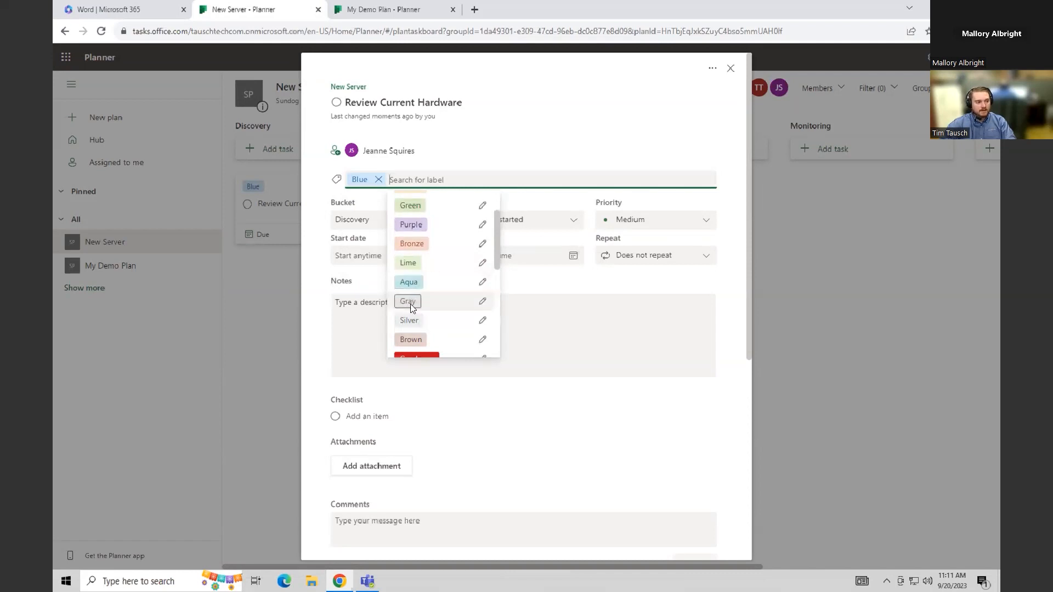
left_click(408, 325)
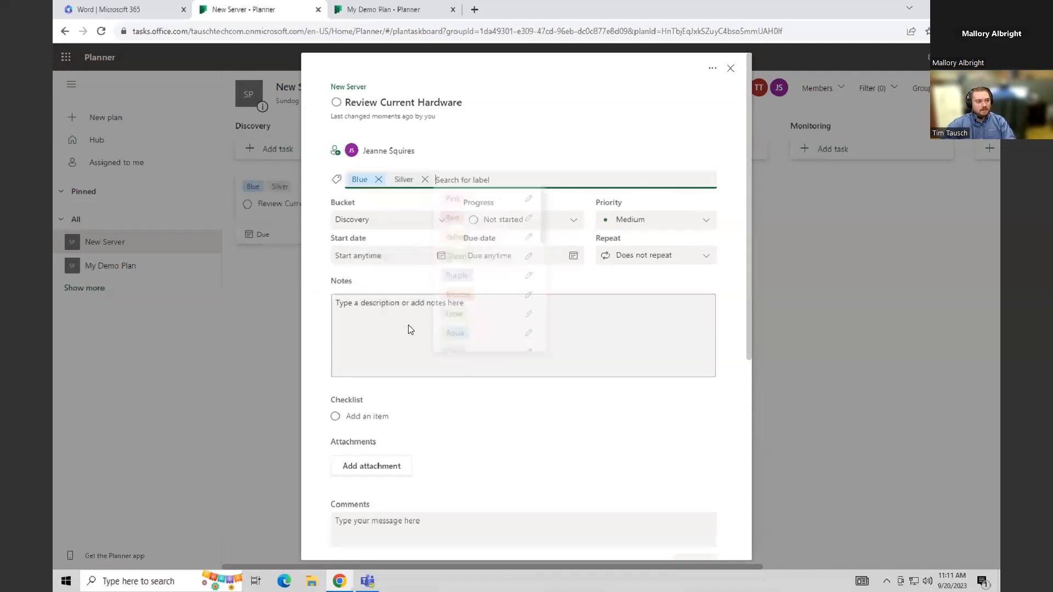
left_click(507, 442)
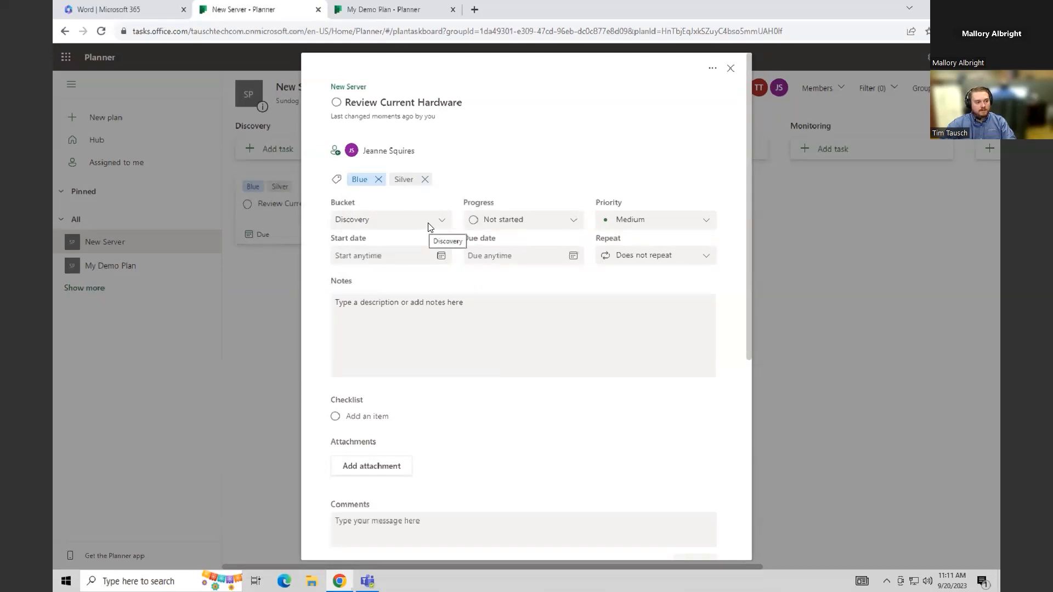
left_click(576, 223)
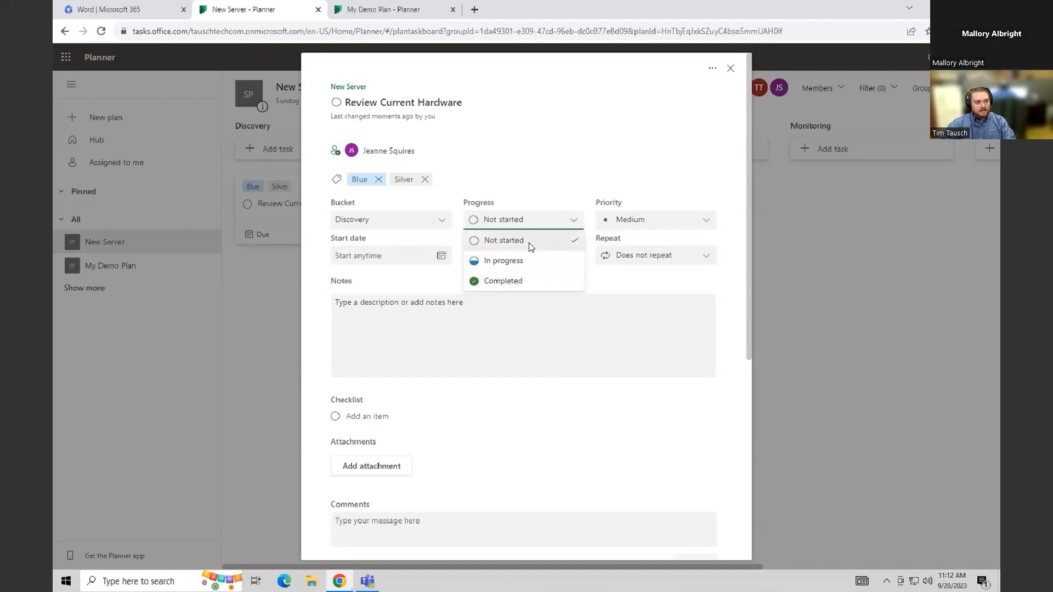
left_click(559, 415)
left_click(647, 220)
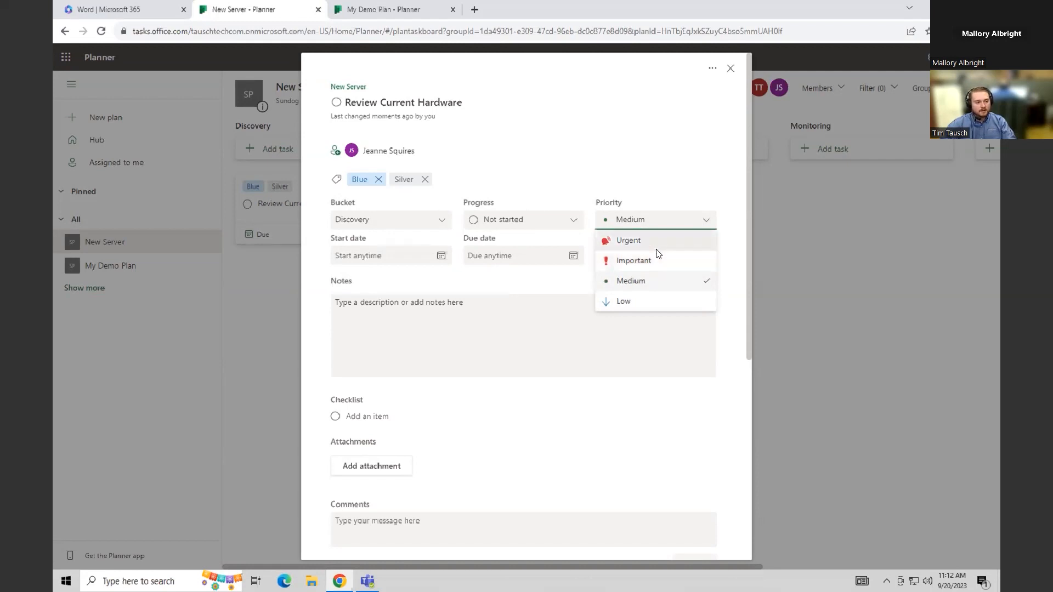
left_click(637, 429)
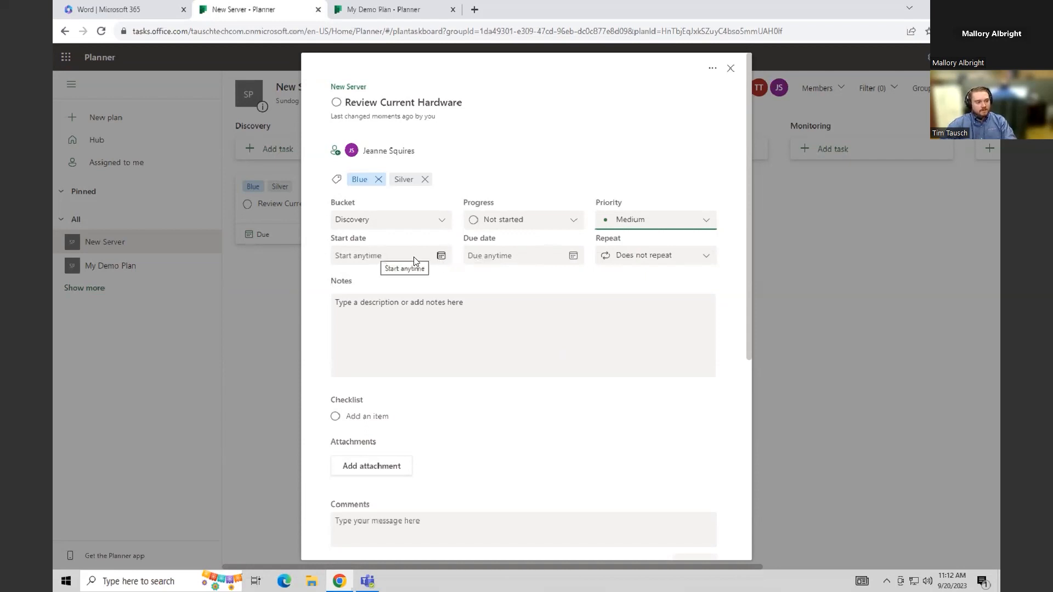
- Set the task's start date to 09/25/2023 and its due date to 09/29/2023
left_click(441, 256)
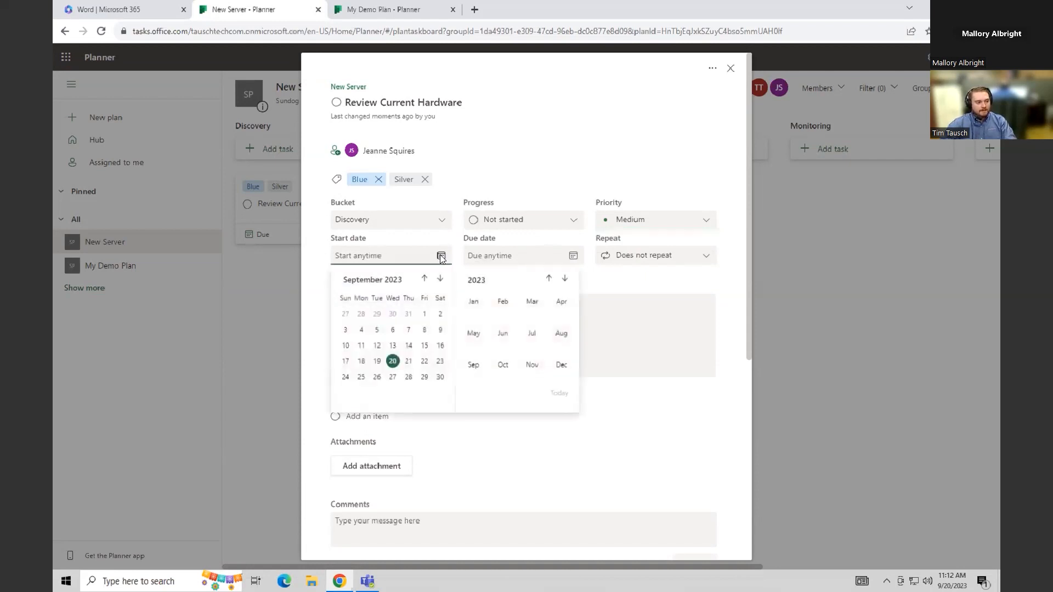
left_click(361, 378)
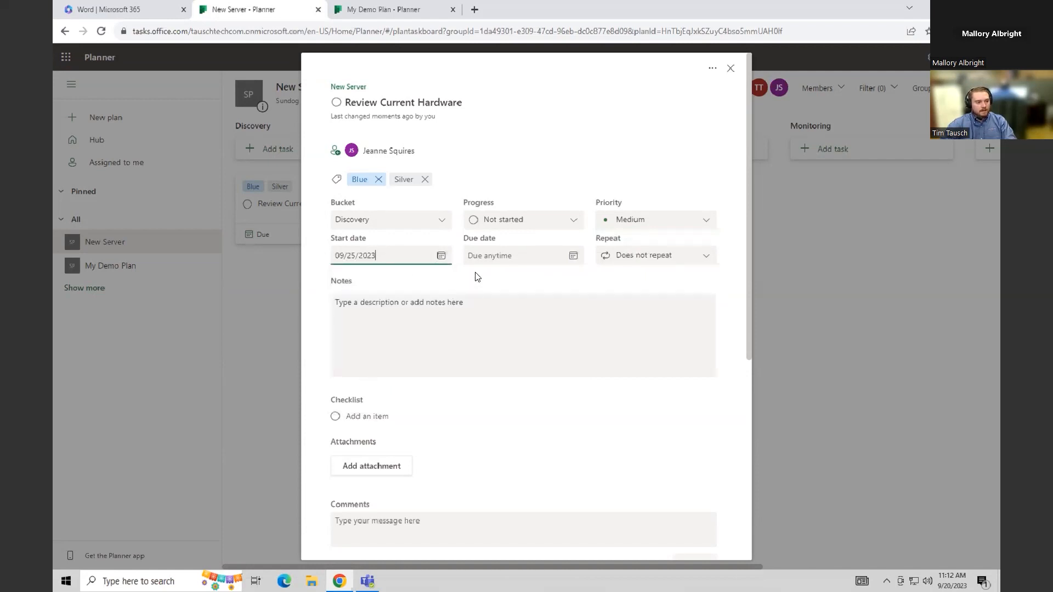
left_click(573, 255)
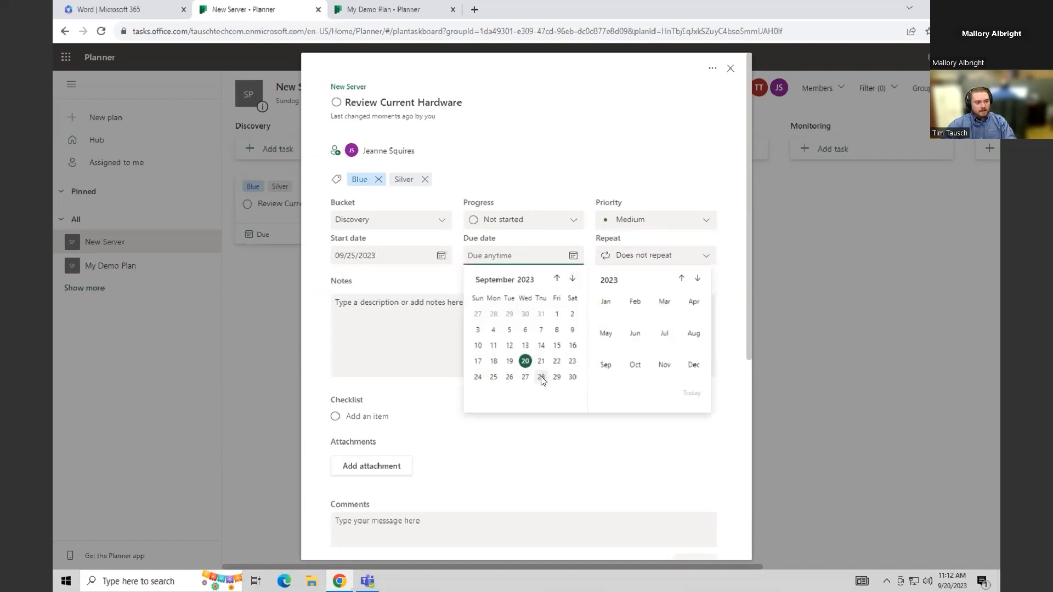
left_click(557, 377)
left_click(562, 412)
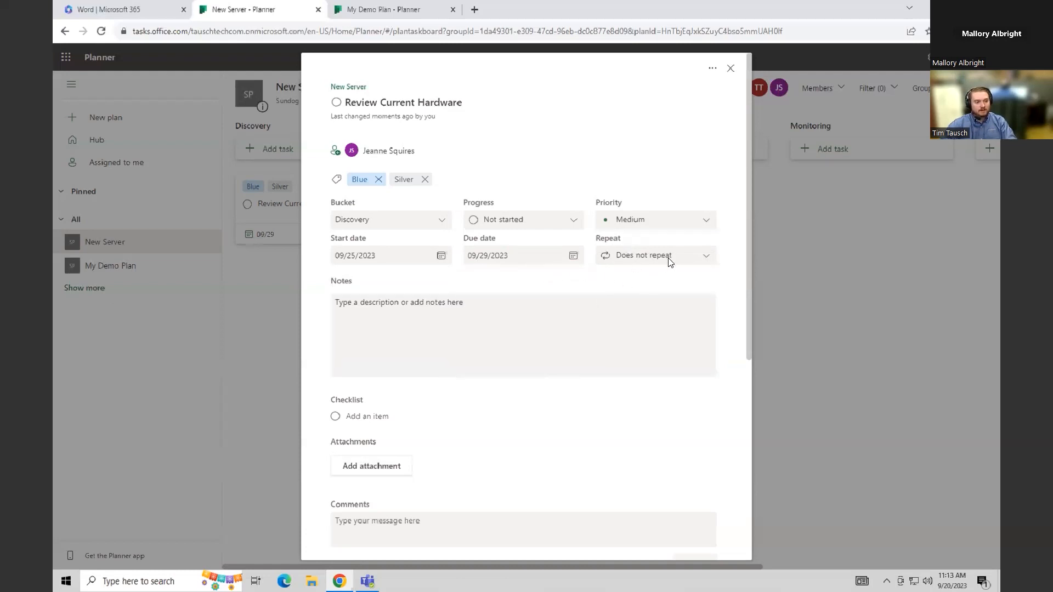
- Enter the task note "Look at the current server and find out what processor it has."
scroll(735, 291, "down", 1)
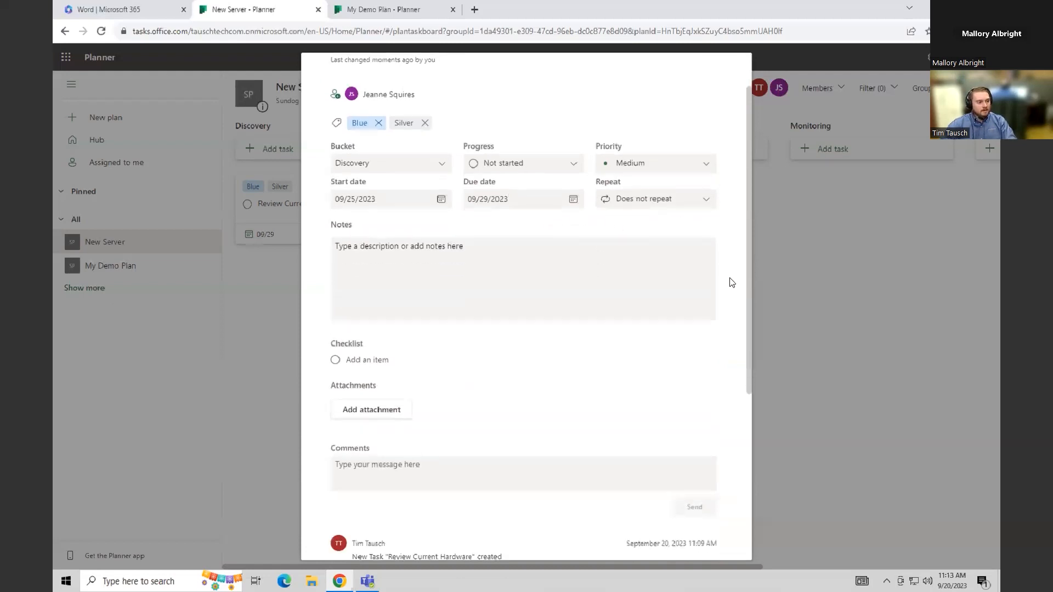
left_click(393, 266)
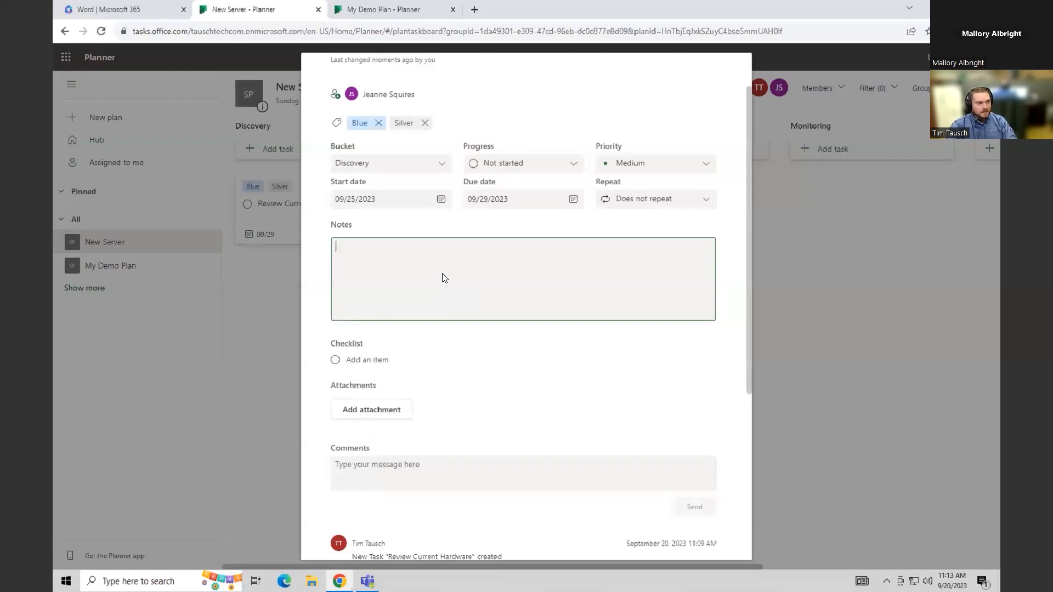
scroll(444, 275, "up", 1)
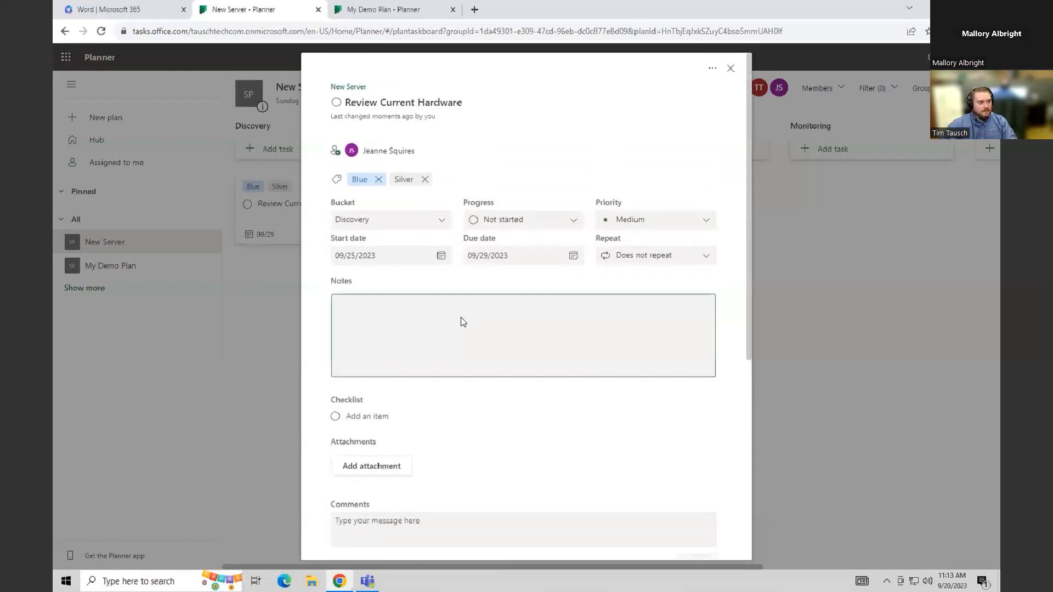
type("Look at th")
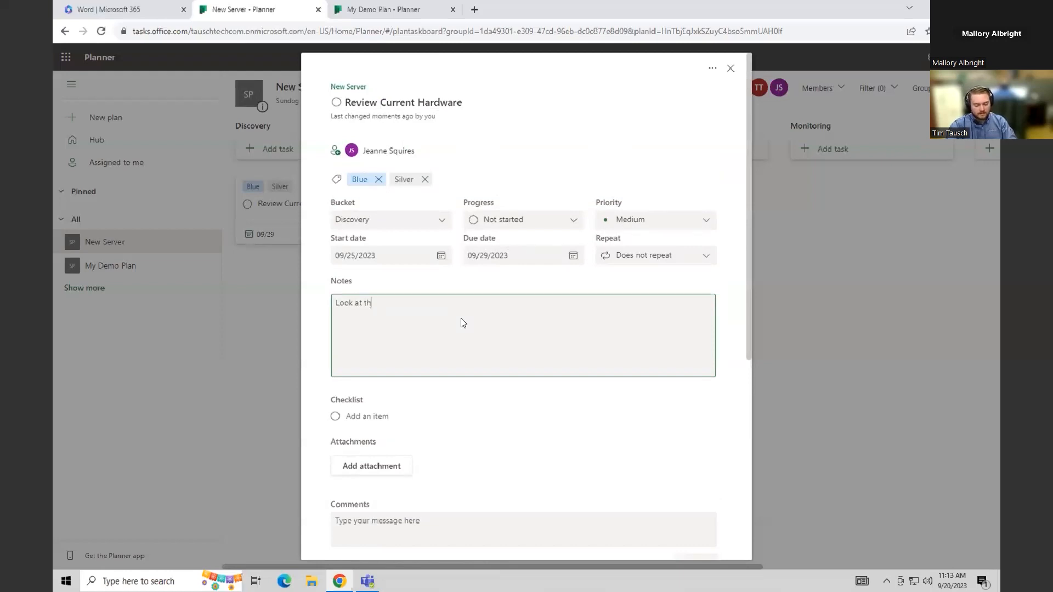
type("e current server and find out what processor it has.")
left_click(478, 425)
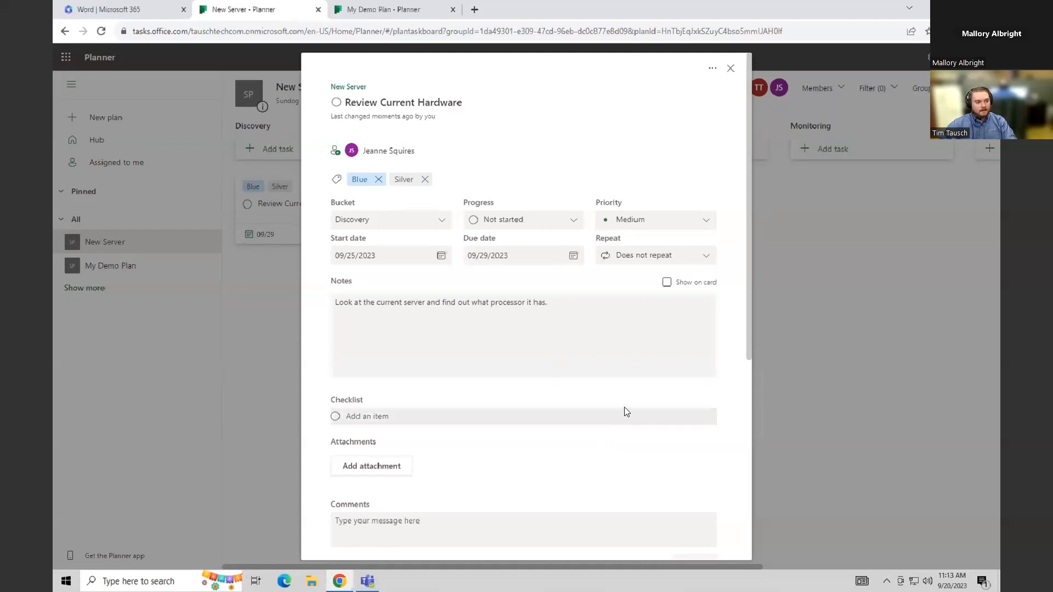
- Append "Went onsite and looked at server." to the task notes, separated from the first line by a blank line
left_click(564, 313)
key("Return")
key("Return")
type("Went onsite and looked at server.")
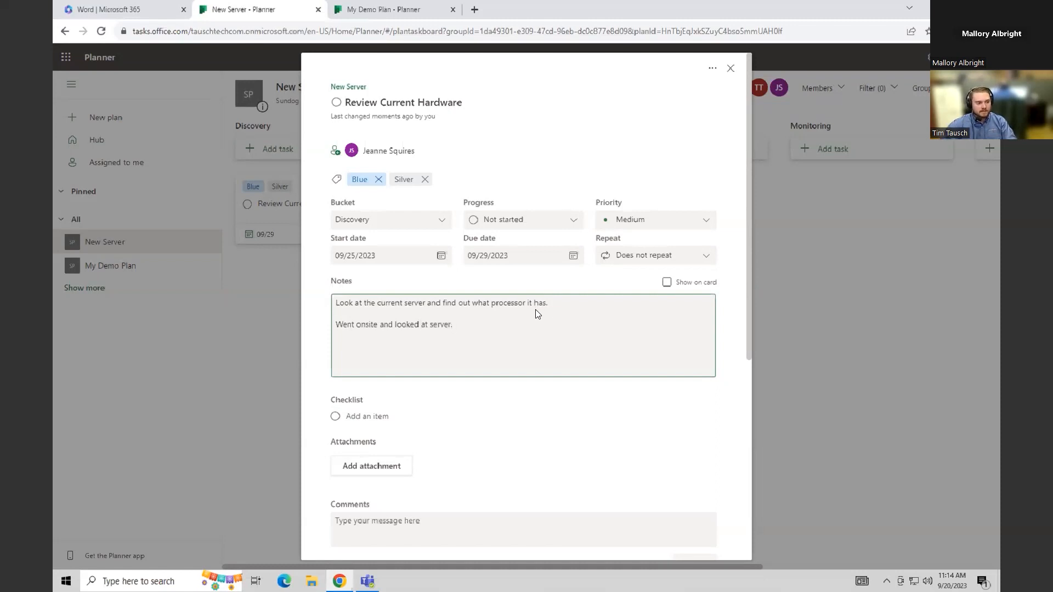
left_click(598, 290)
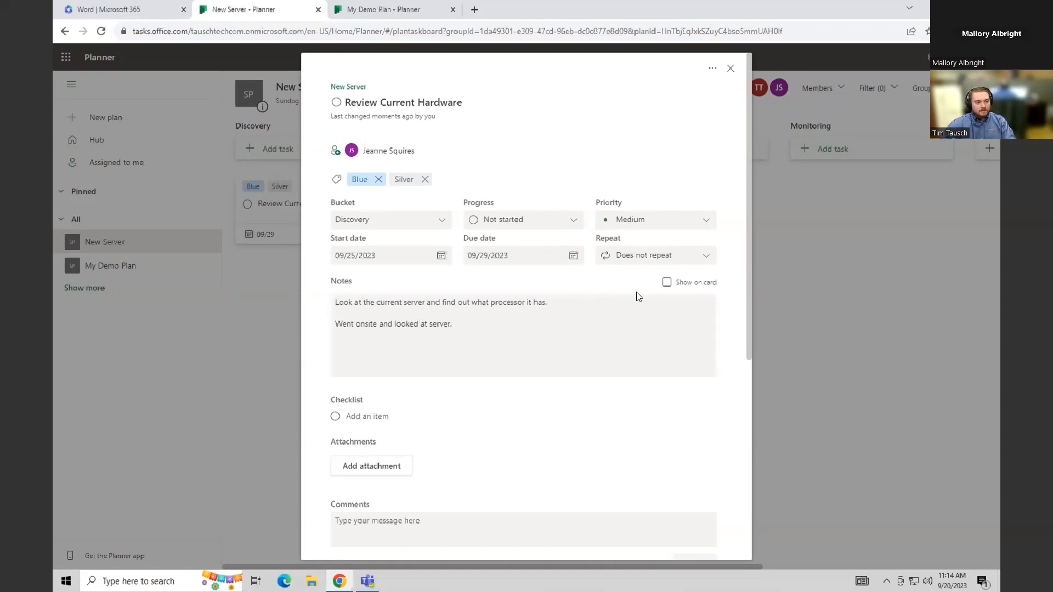
- Toggle the display of the notes on the task card, leaving it turned on
left_click(666, 283)
left_click(666, 283)
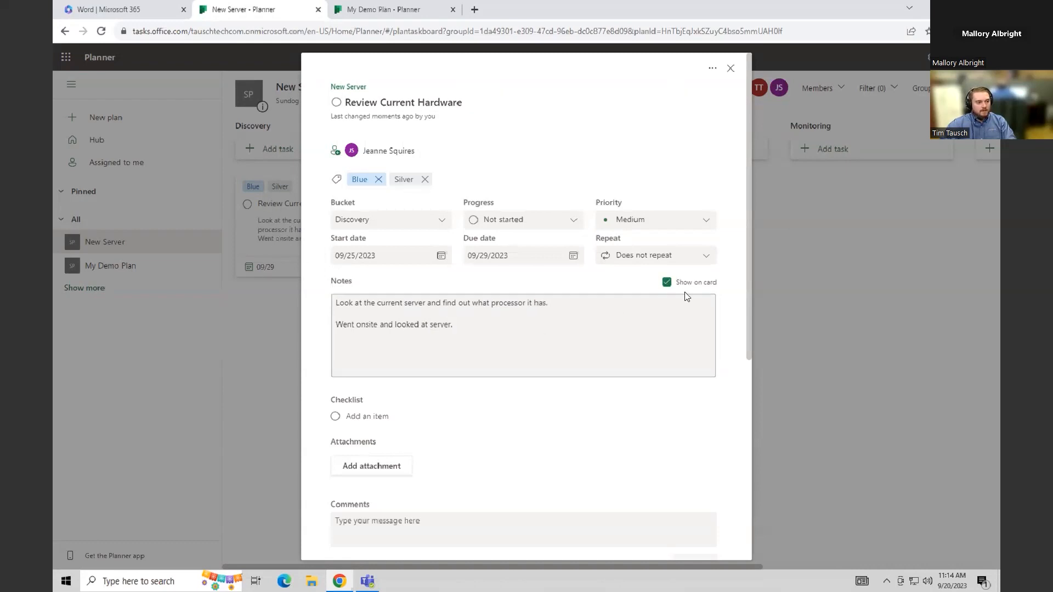
left_click(666, 283)
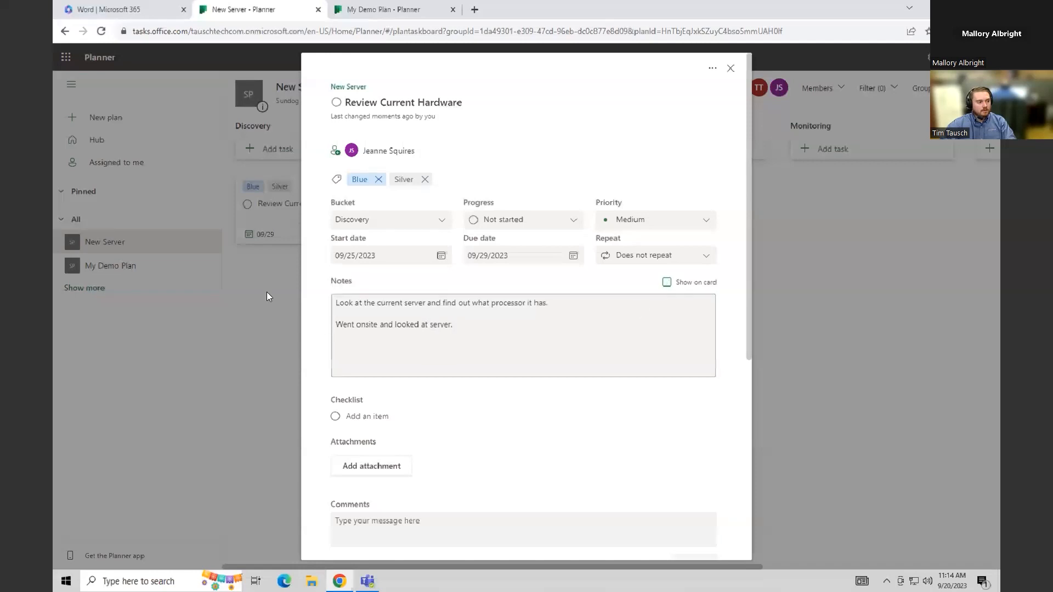
left_click(667, 283)
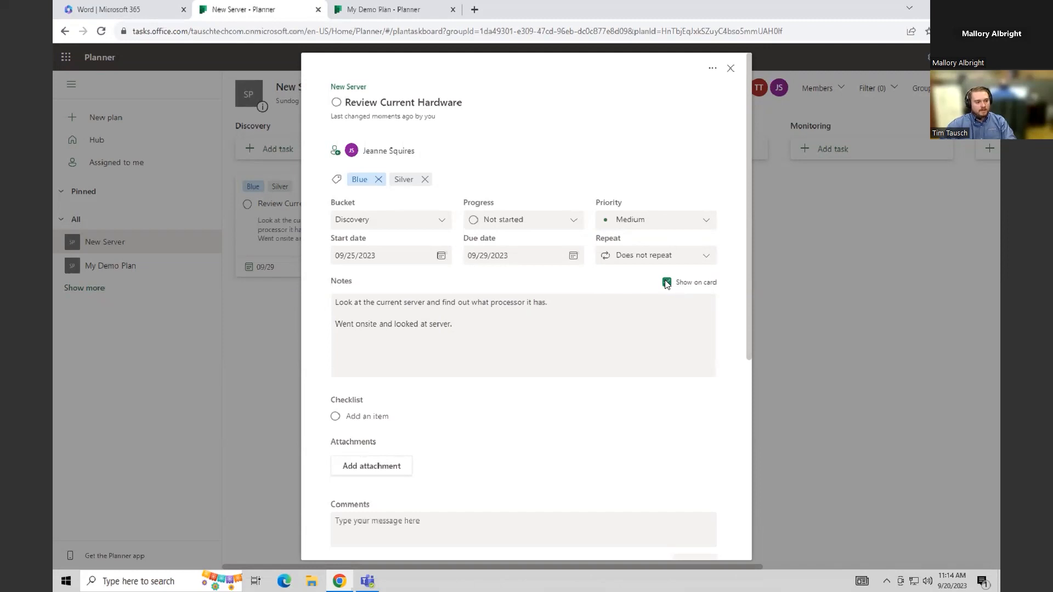
left_click(667, 283)
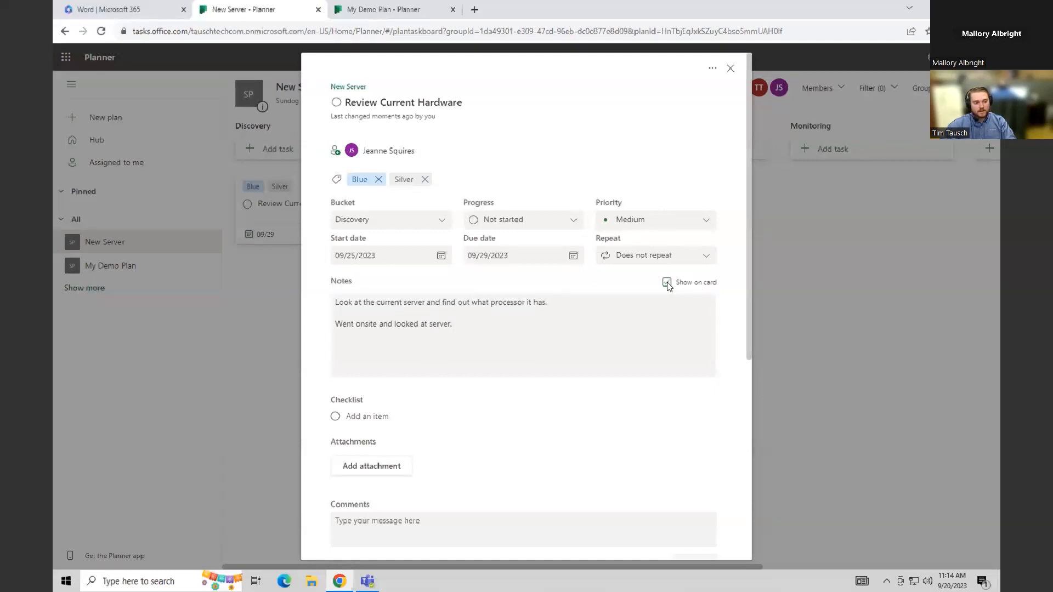
left_click(667, 283)
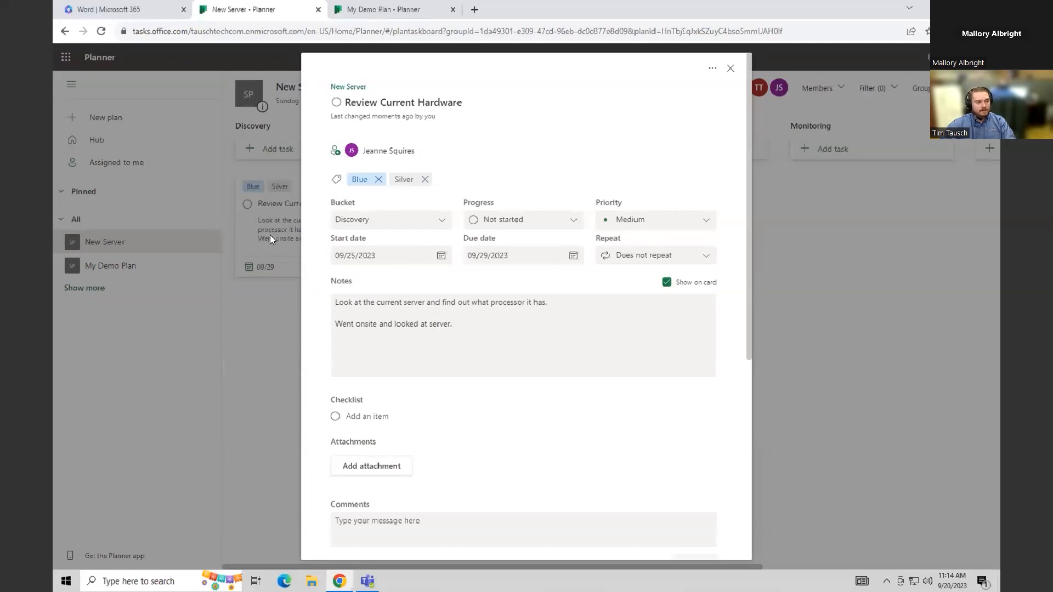
scroll(660, 411, "down", 1)
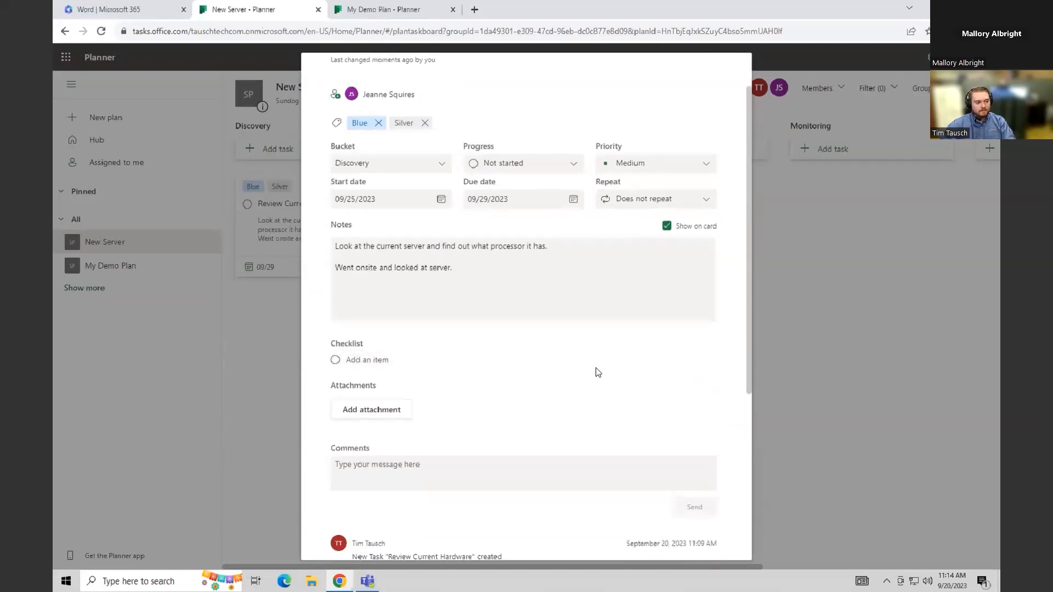
scroll(412, 338, "down", 1)
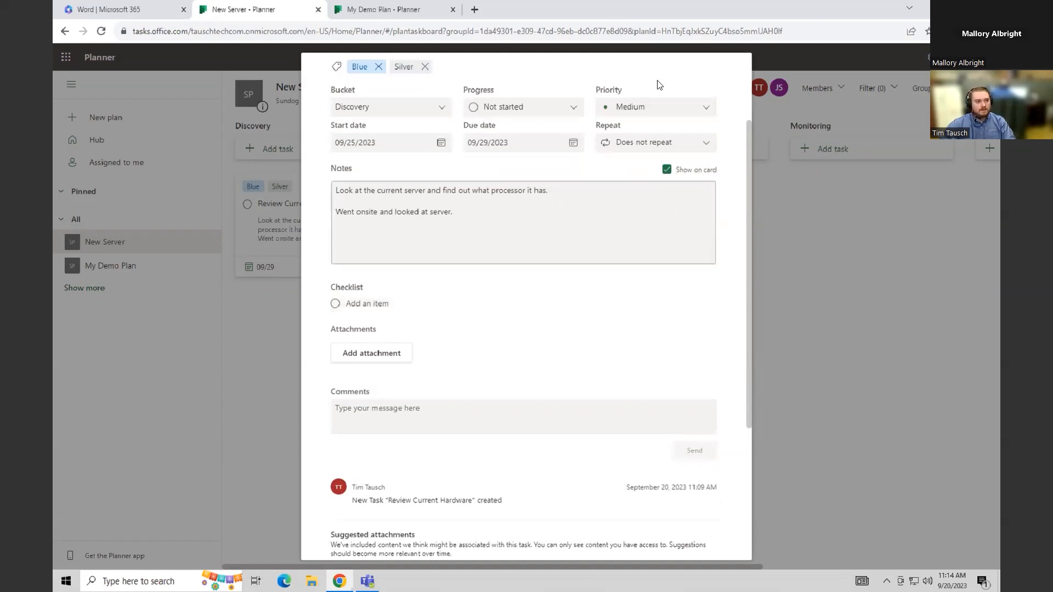
- Add the checklist items "Schedule onsite appointment", "Look the server" and "Drive back" to the Review Current Hardware task
left_click(384, 308)
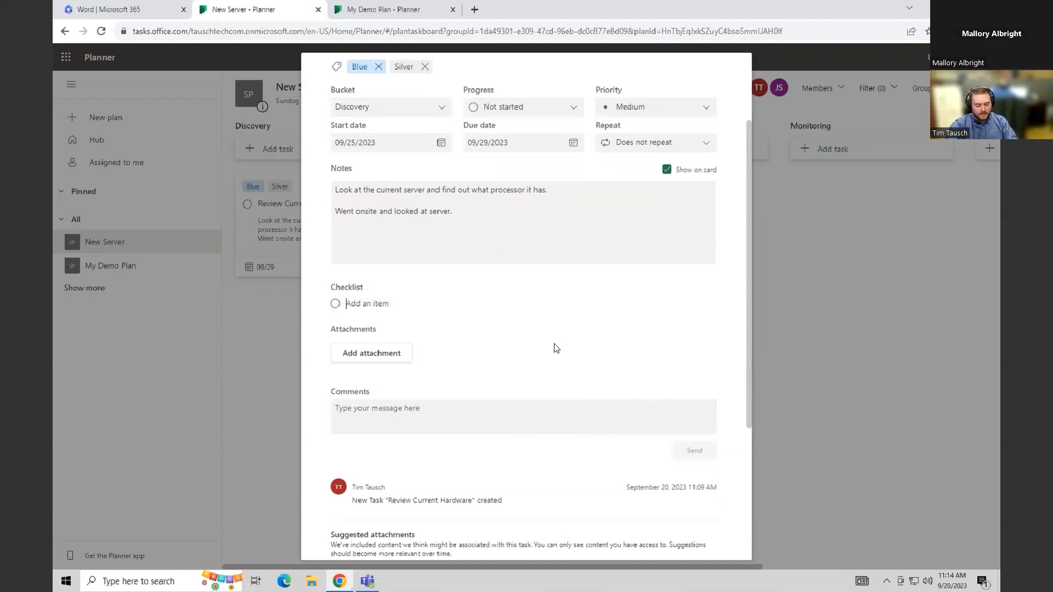
type("Schedu")
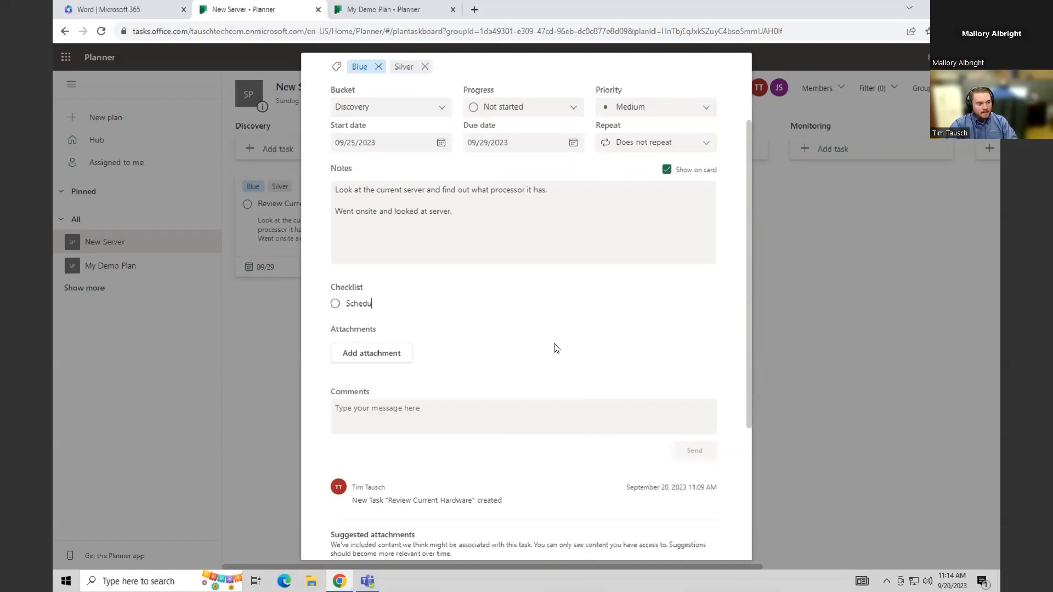
type("le onsite appointment")
key("Return")
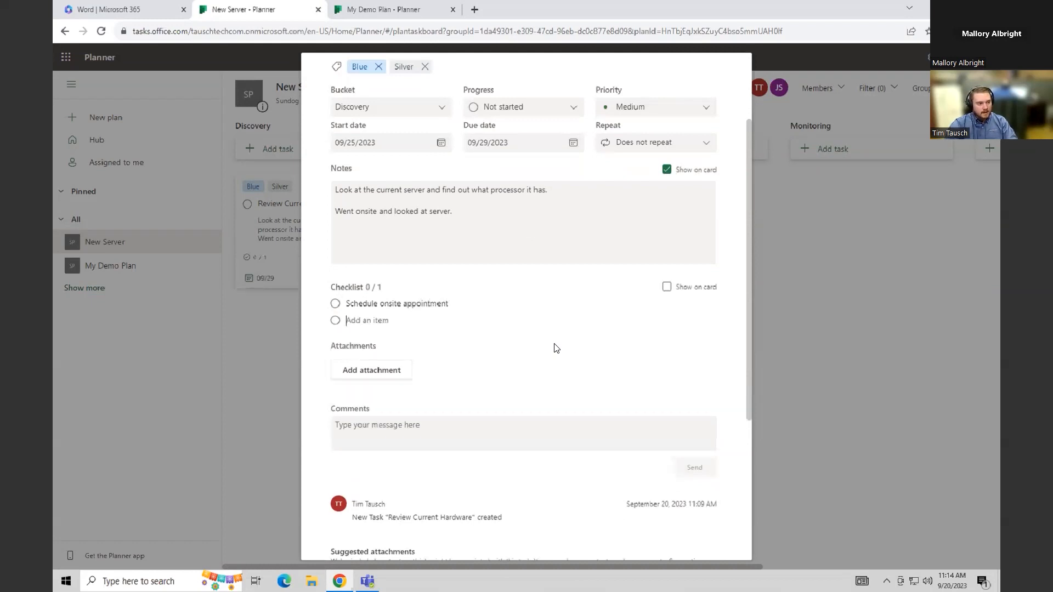
type("Look ")
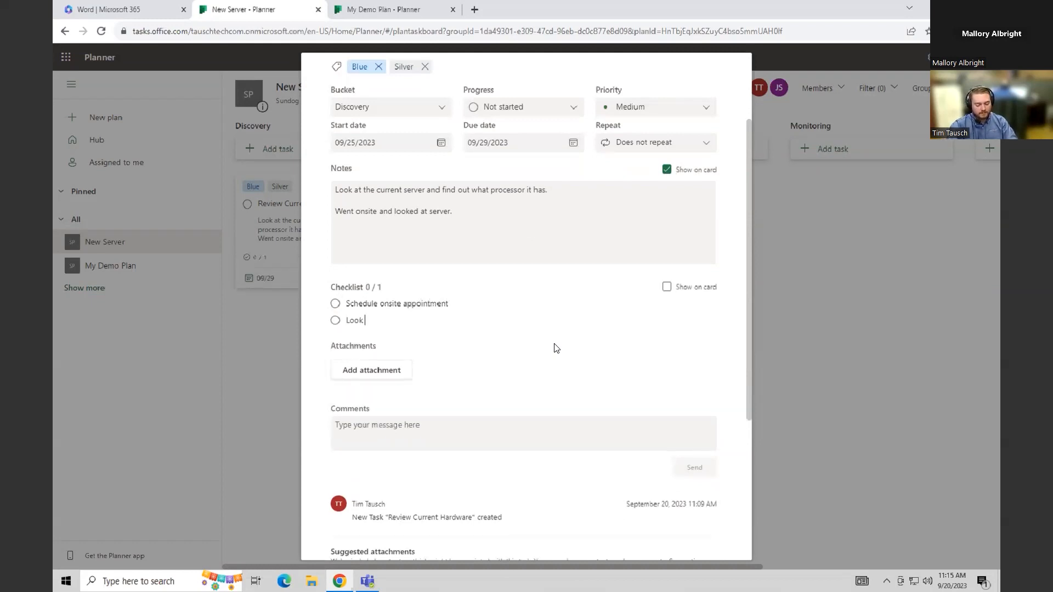
type("the server")
key("Return")
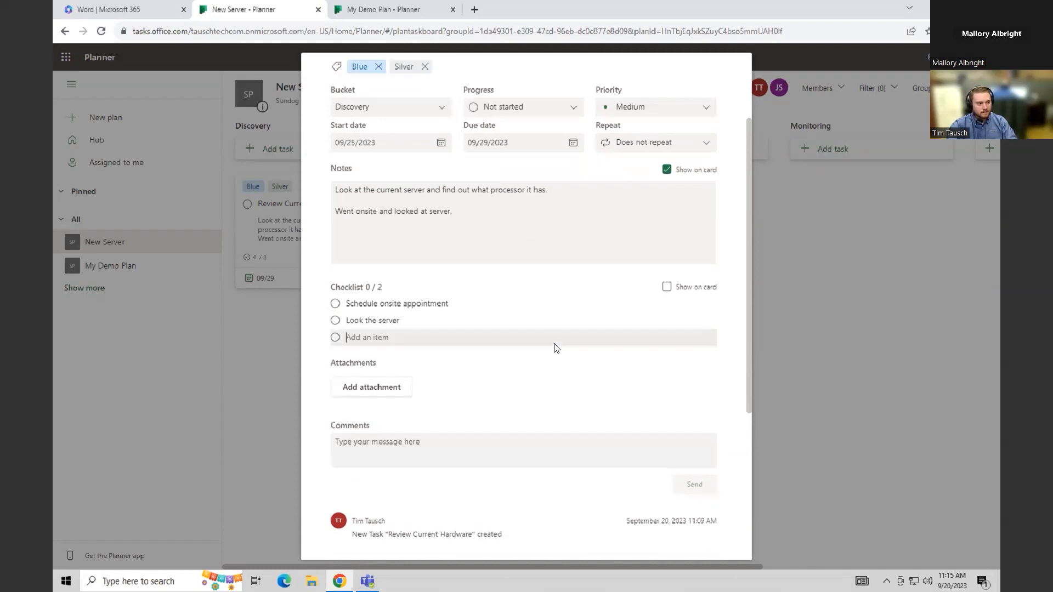
type("Drive back")
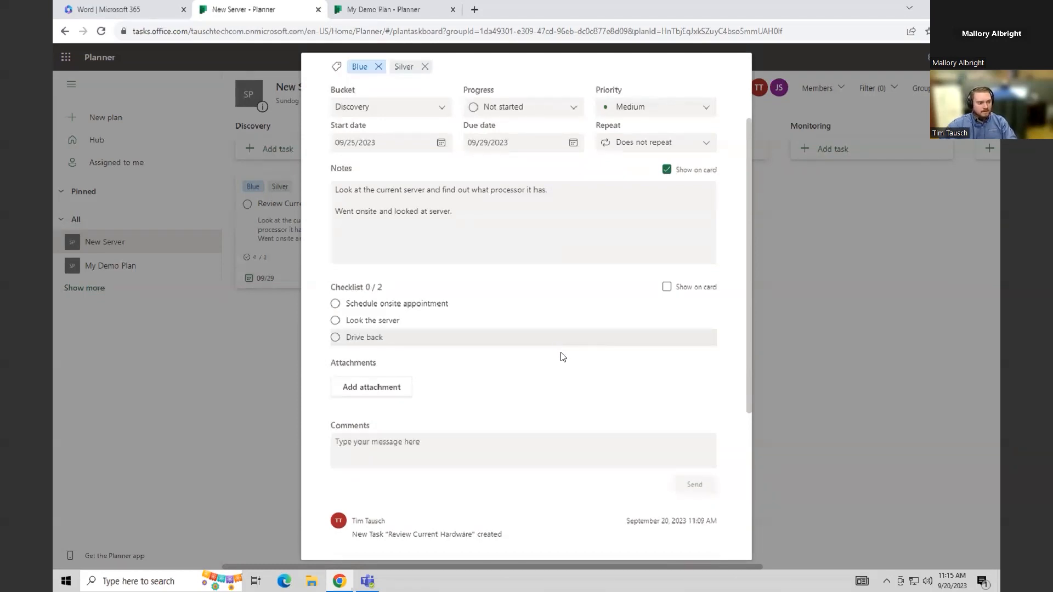
key("Return")
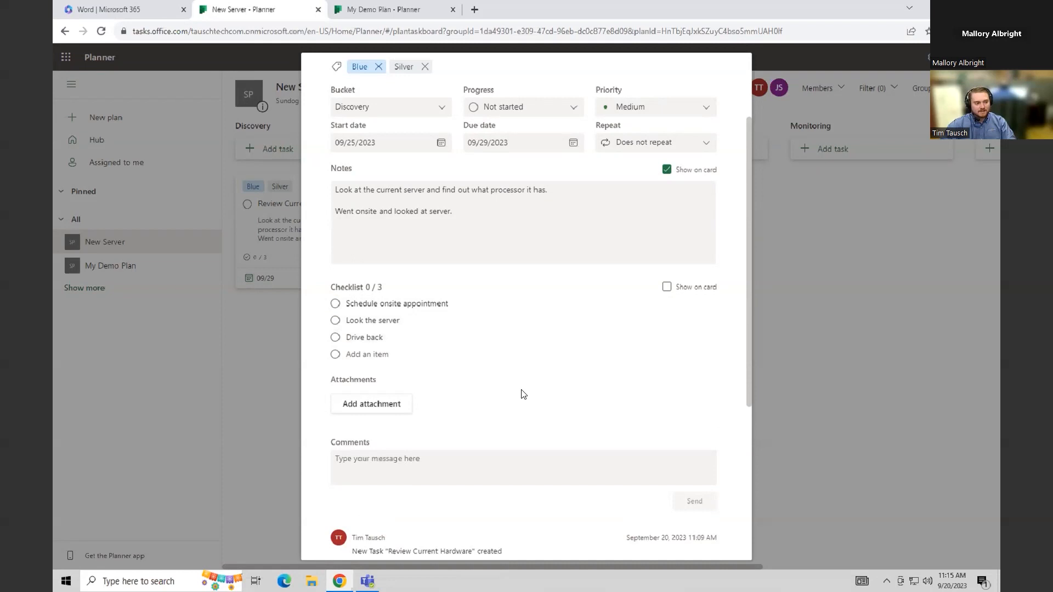
- Switch the task card from displaying the notes to displaying the checklist
left_click(667, 288)
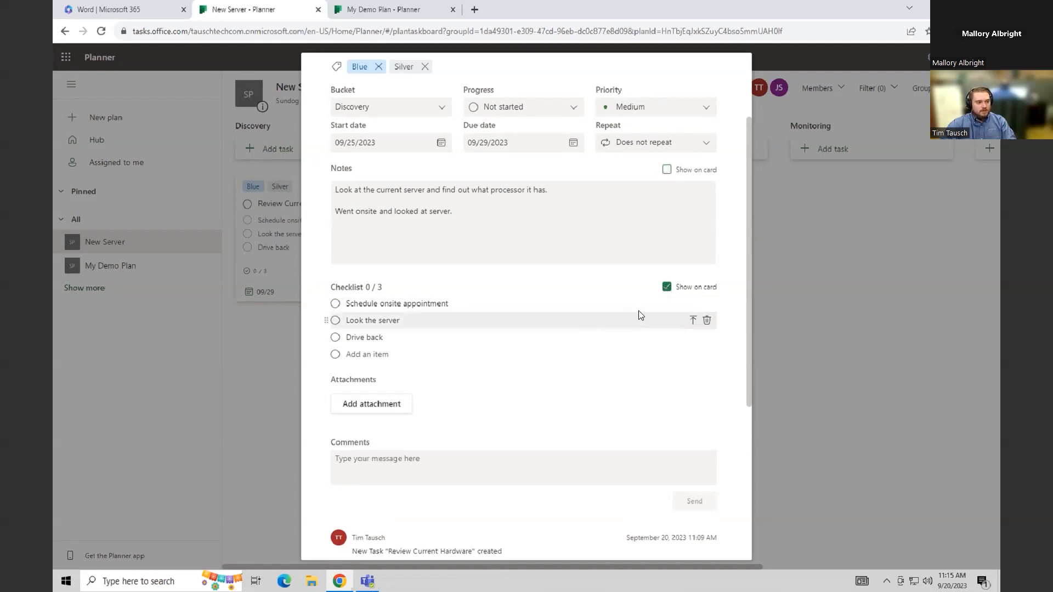
left_click(666, 170)
left_click(667, 288)
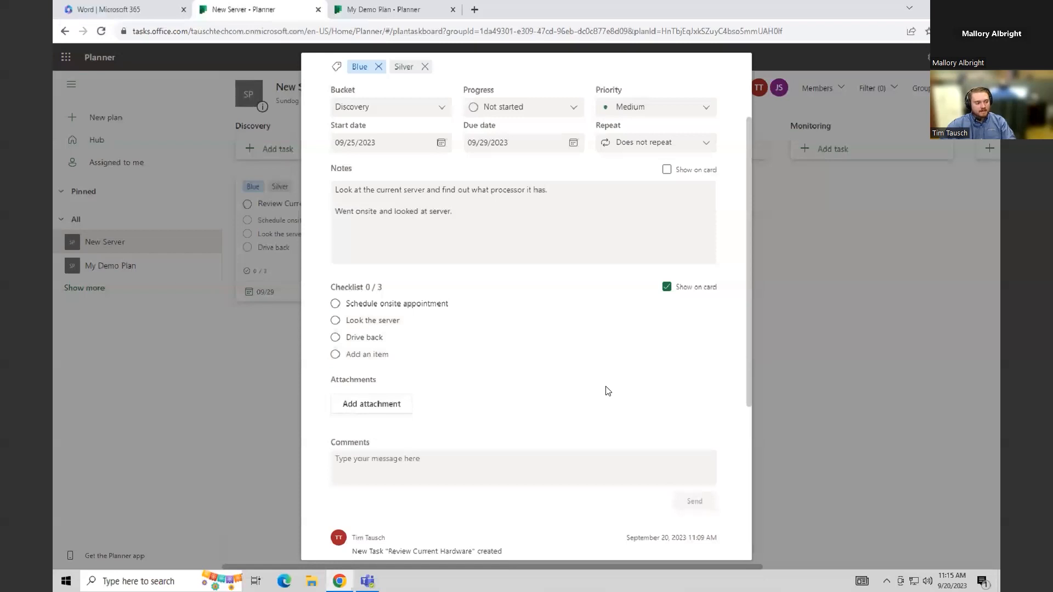
- Attach the server2 image from the computer's Pictures folder to the task
scroll(548, 385, "down", 1)
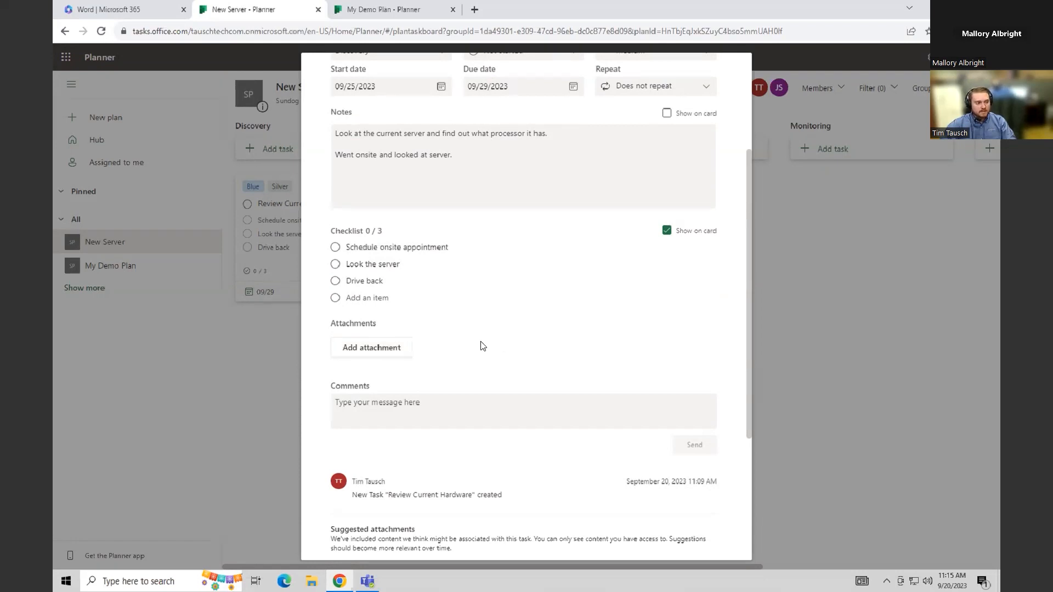
left_click(374, 349)
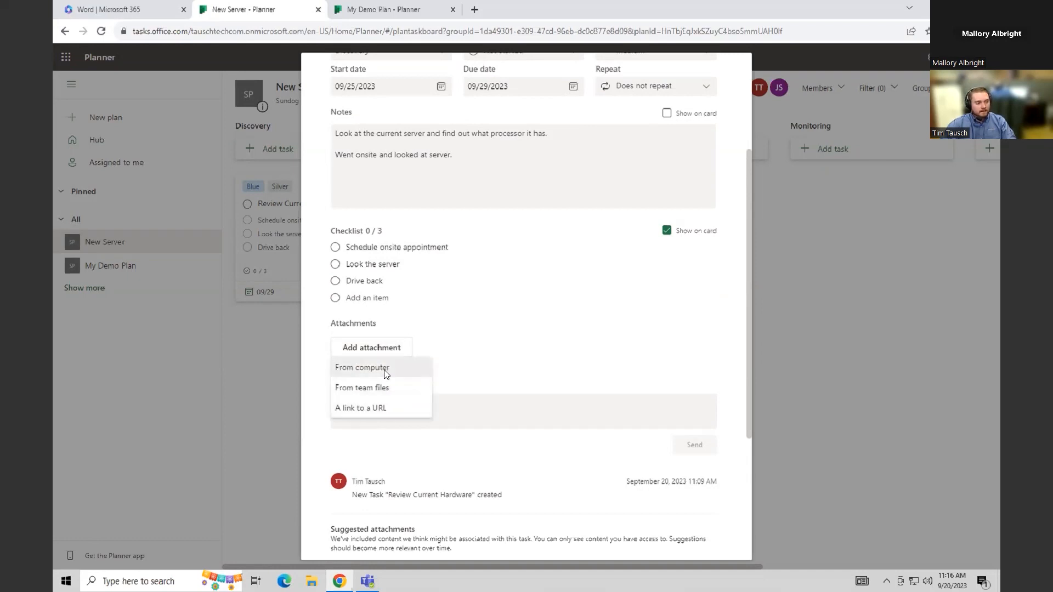
left_click(362, 368)
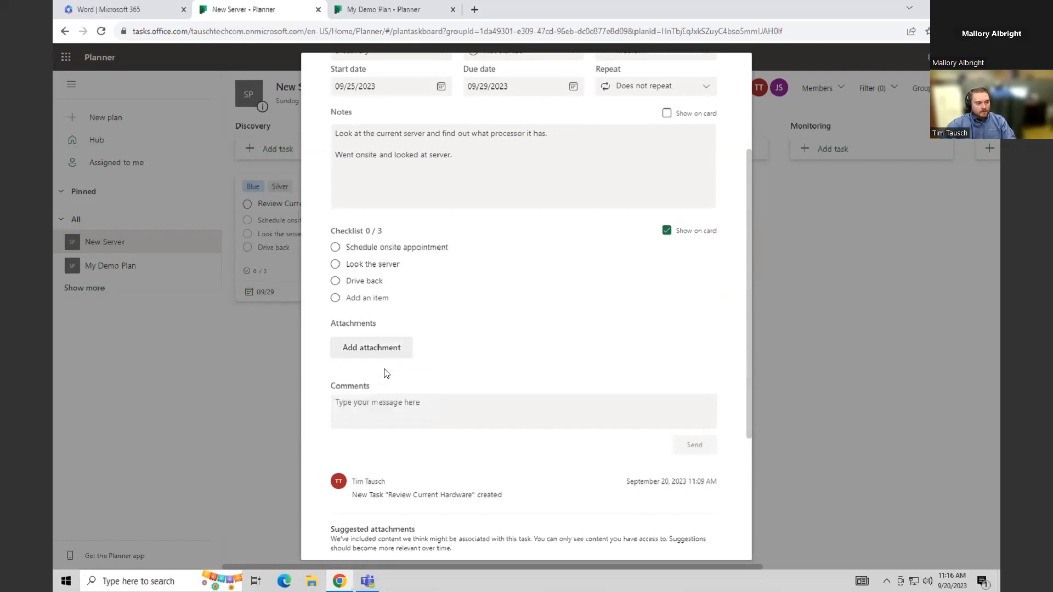
left_click(264, 107)
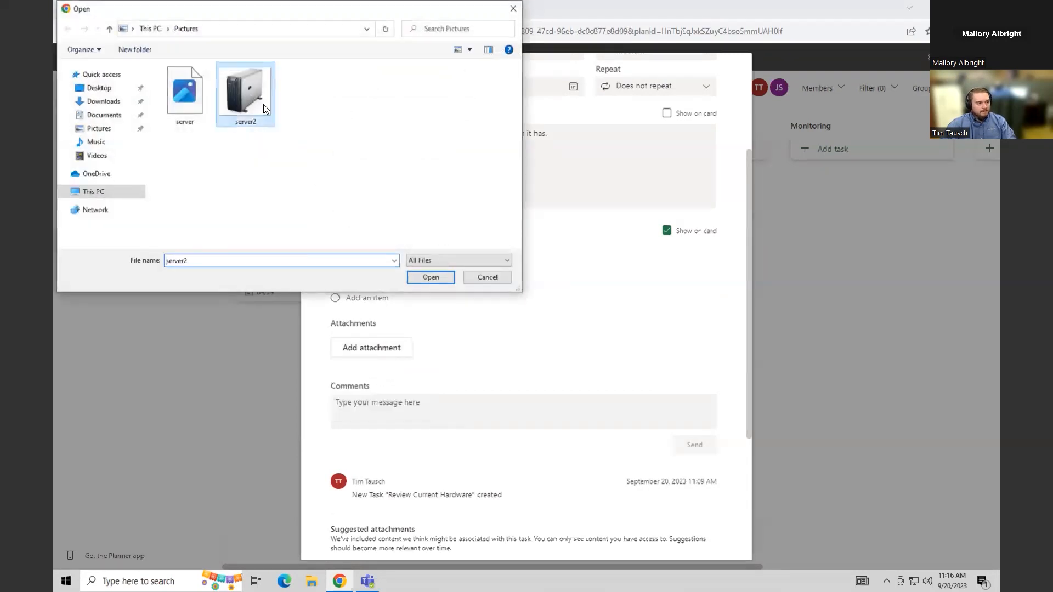
left_click(440, 277)
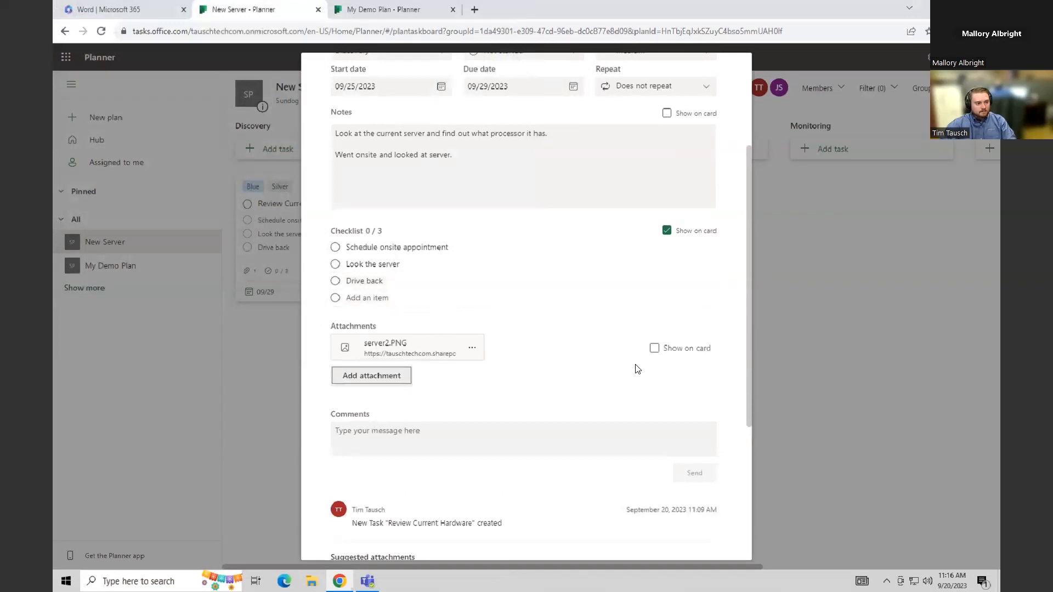
- Display the attached image on the task card, and return the card to showing the checklist
left_click(654, 349)
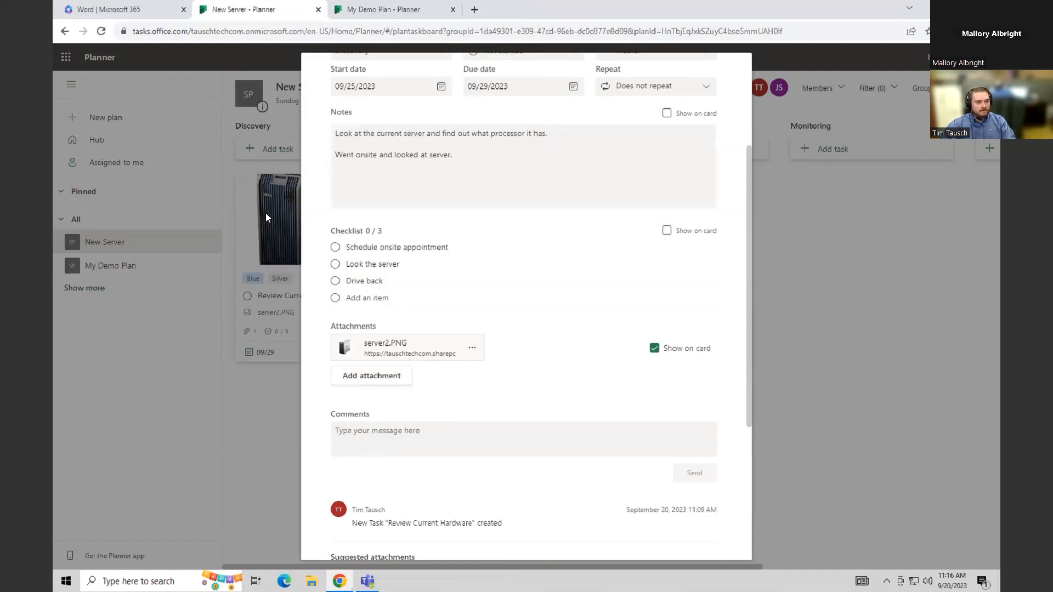
left_click(664, 233)
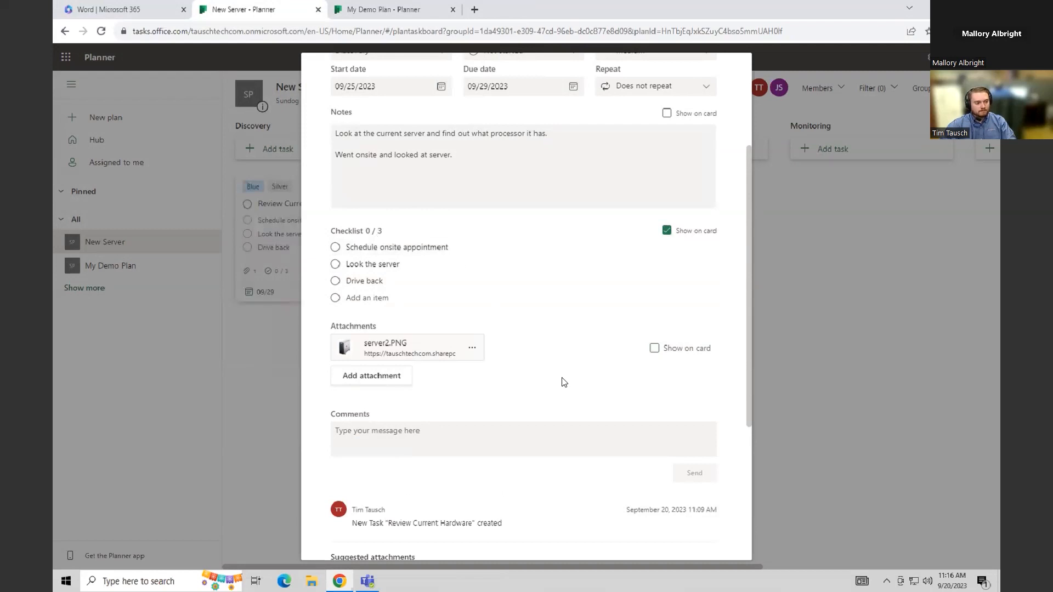
- Post the comment "- Went onsite, no one there" on the task
scroll(562, 380, "down", 1)
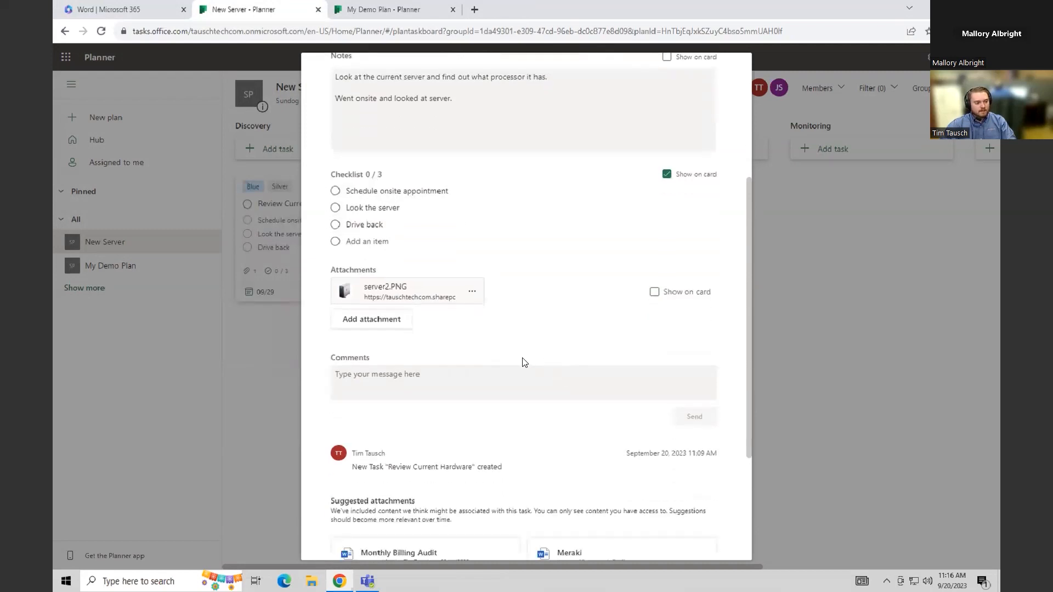
scroll(522, 362, "up", 1)
left_click(392, 440)
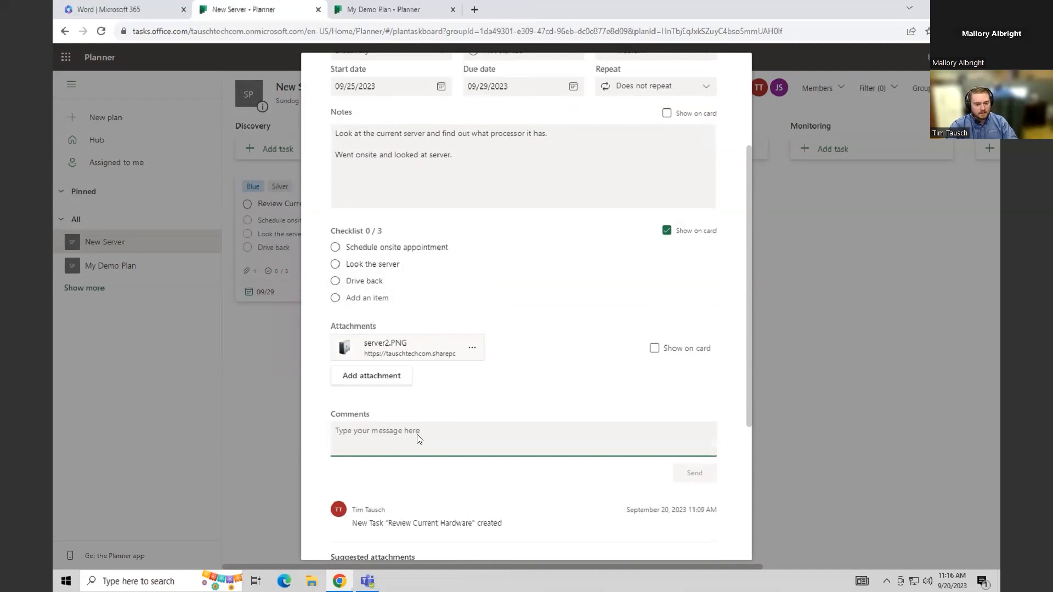
type("-")
key("BackSpace")
type("- Went")
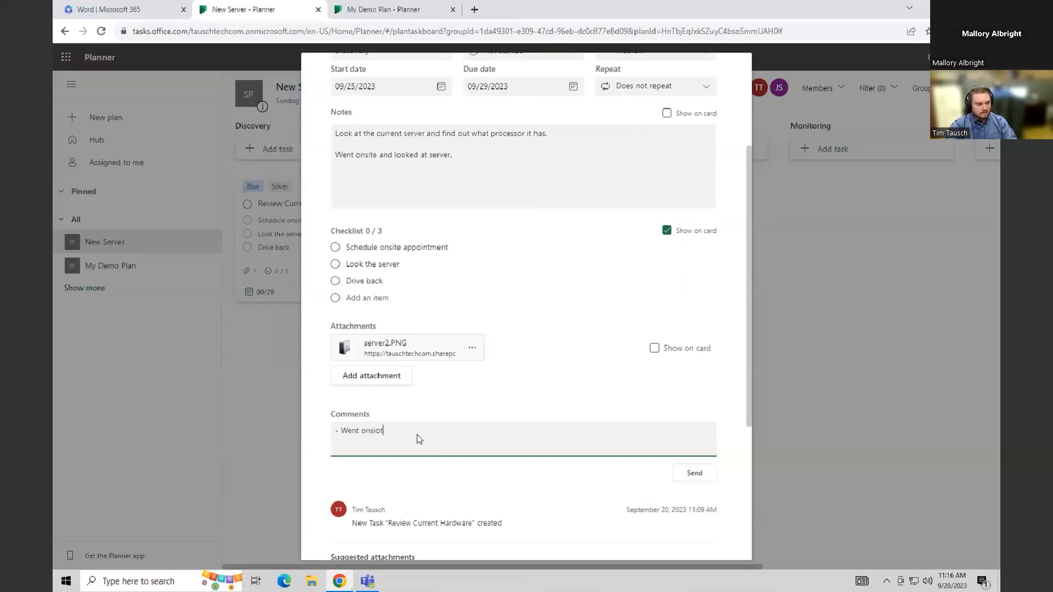
type(" onsite, no one there")
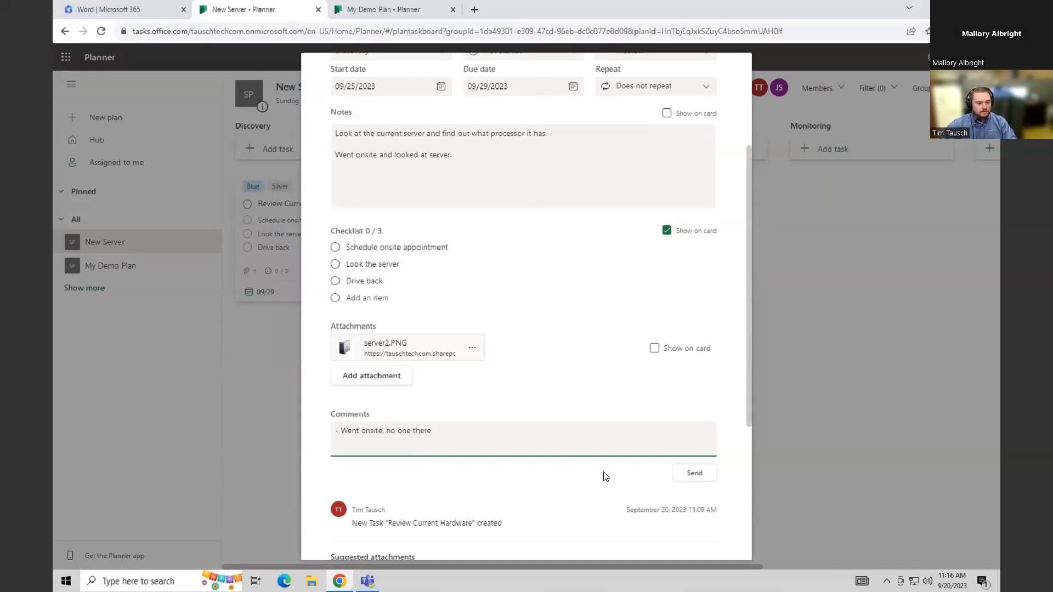
left_click(686, 475)
- Review the posted comment, suggested attachments and remaining task details, and close the task
scroll(606, 475, "down", 1)
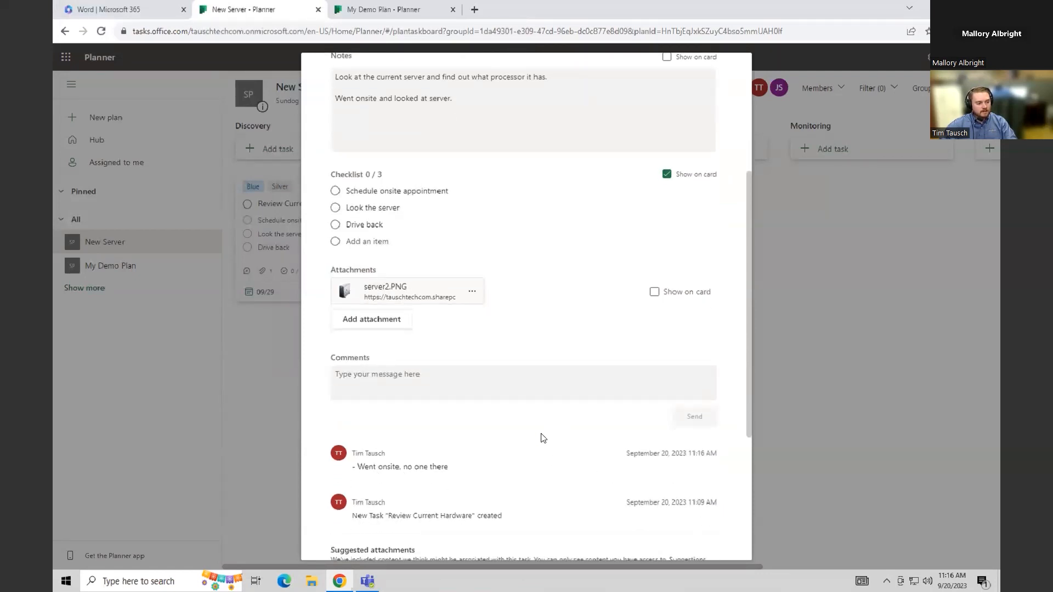
scroll(550, 442, "up", 3)
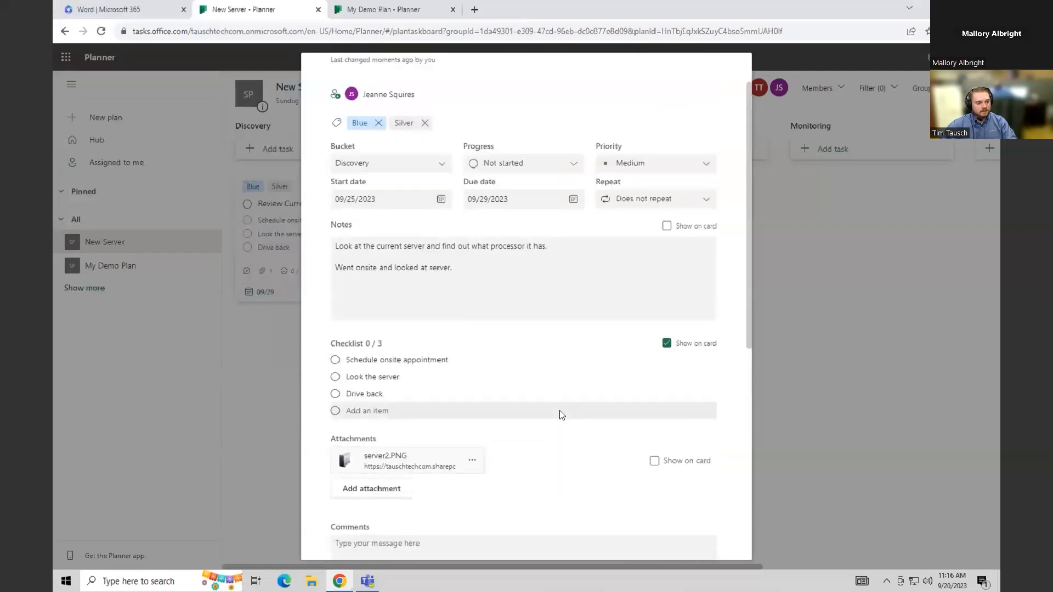
scroll(558, 408, "down", 3)
scroll(563, 416, "down", 3)
scroll(564, 417, "up", 1)
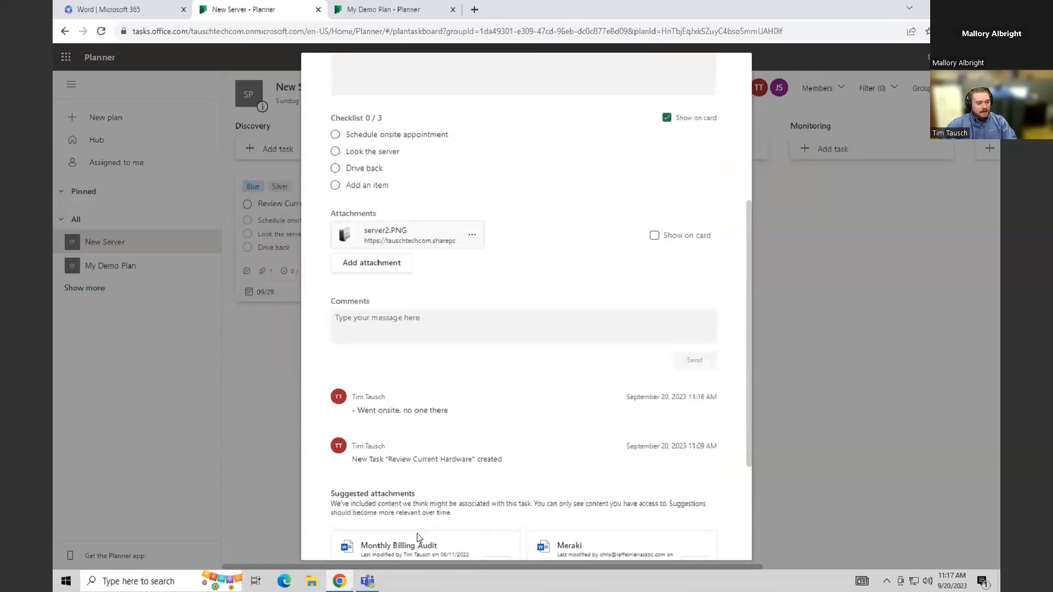
scroll(548, 485, "down", 1)
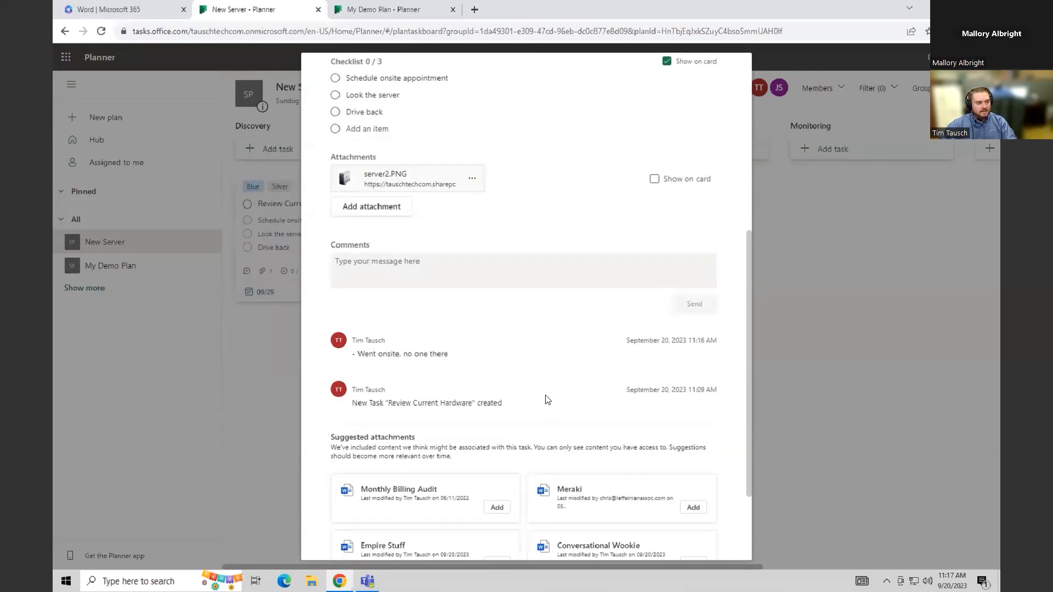
scroll(547, 399, "up", 6)
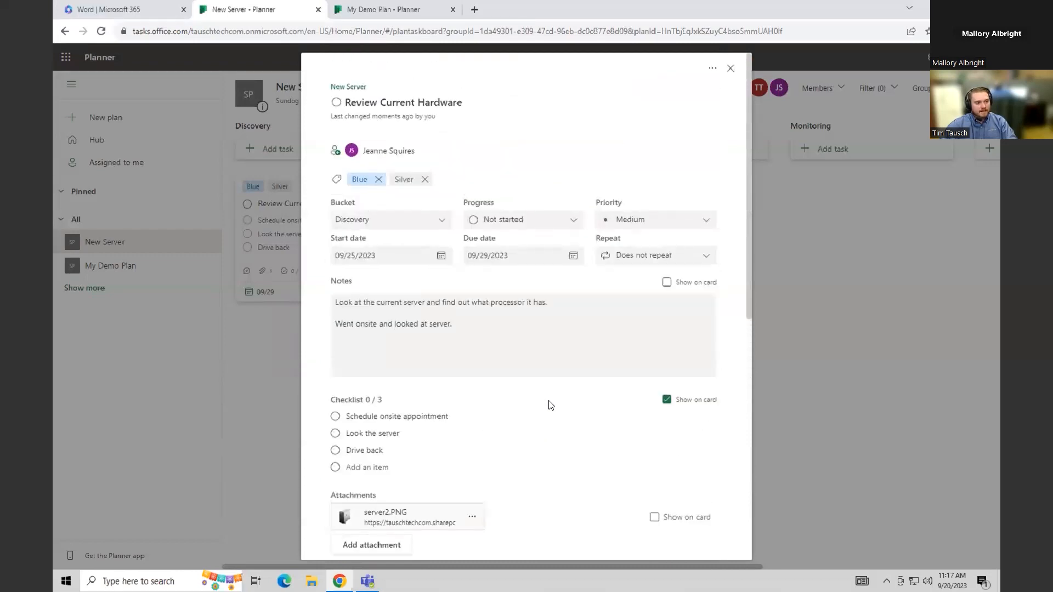
left_click(870, 308)
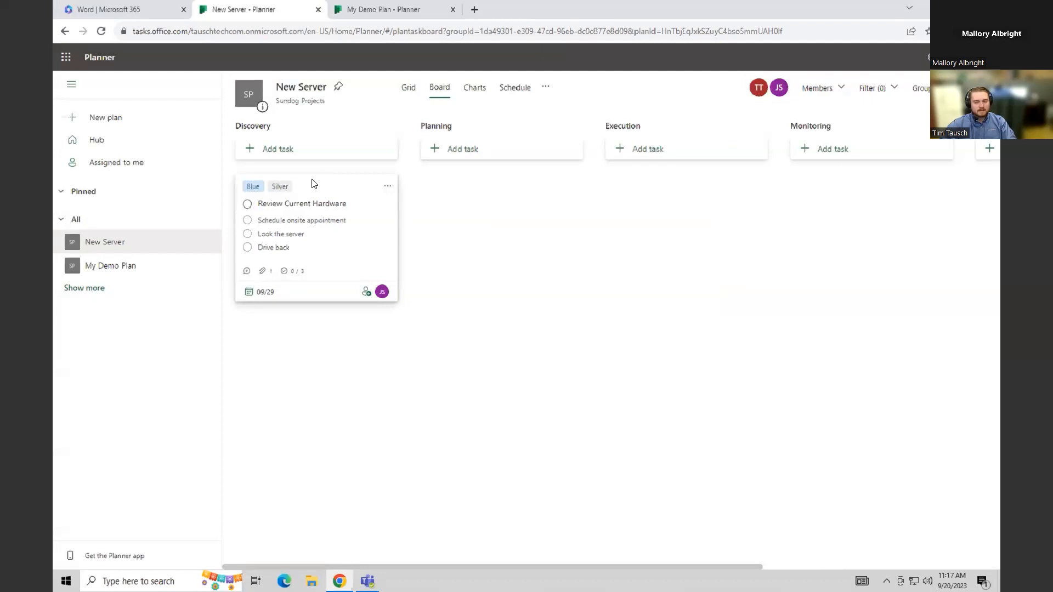
- Copy the Review Current Hardware task to the Planning bucket of the New Server plan, including description, checklist, attachments and labels
mouse_move(325, 194)
left_mouse_down()
mouse_move(633, 210)
mouse_move(668, 193)
mouse_move(551, 229)
mouse_move(308, 197)
left_mouse_up()
left_click(388, 187)
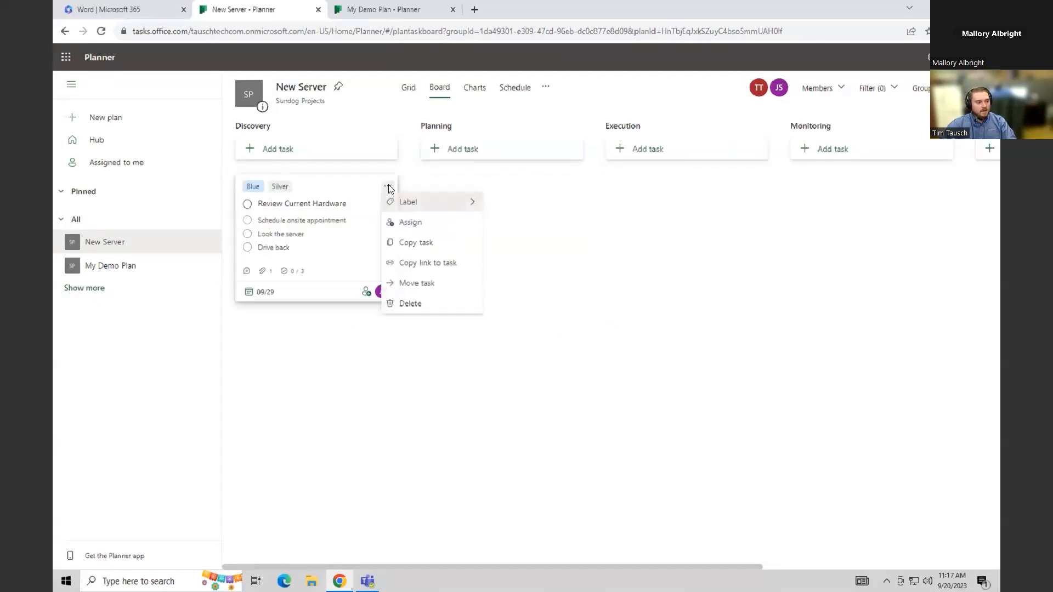
left_click(436, 242)
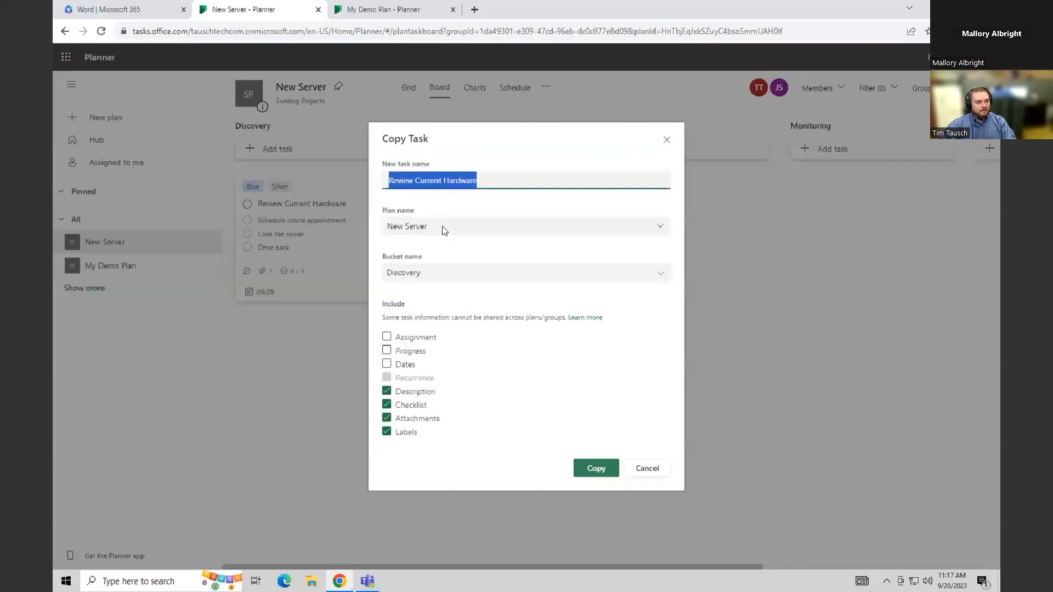
left_click(459, 226)
left_click(668, 227)
left_click(666, 225)
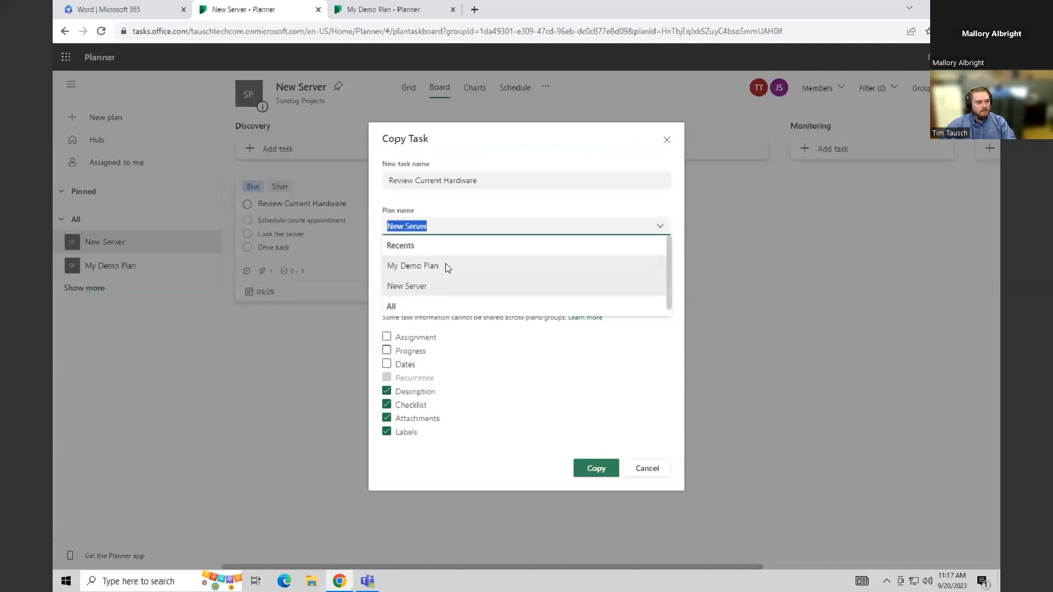
left_click(503, 215)
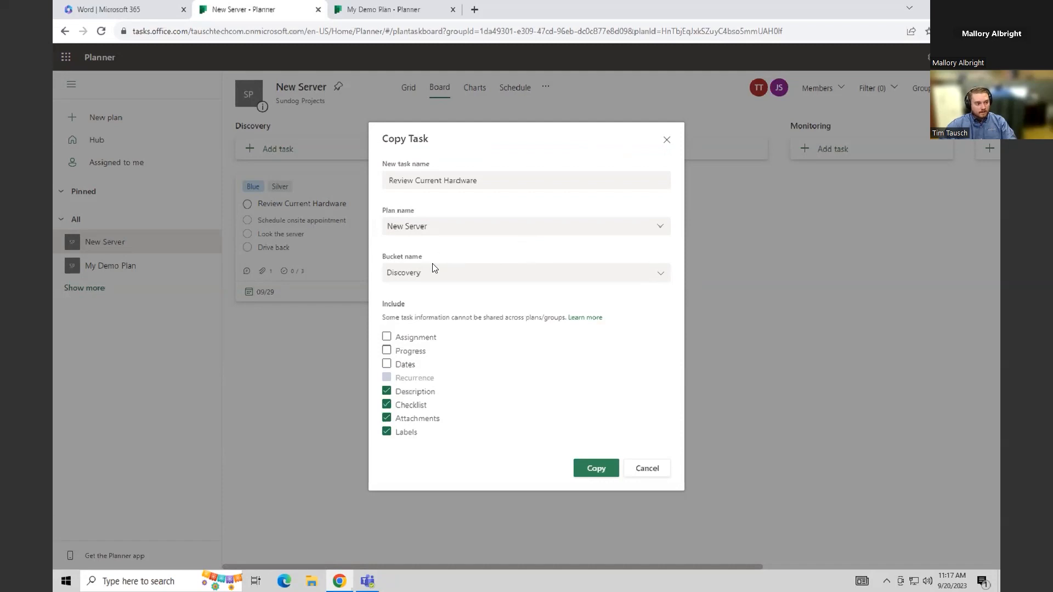
left_click(660, 272)
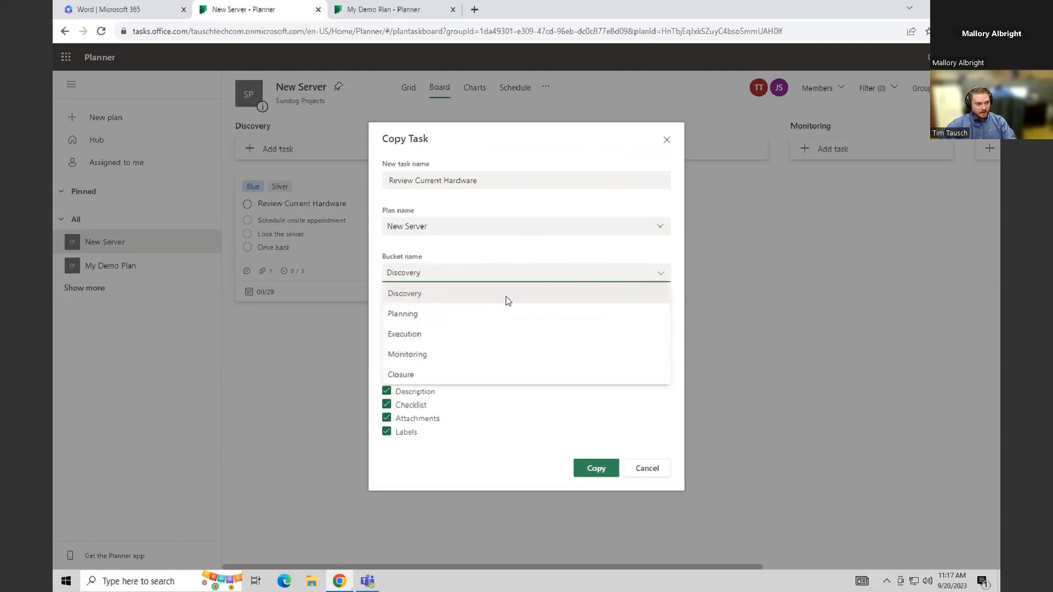
left_click(446, 311)
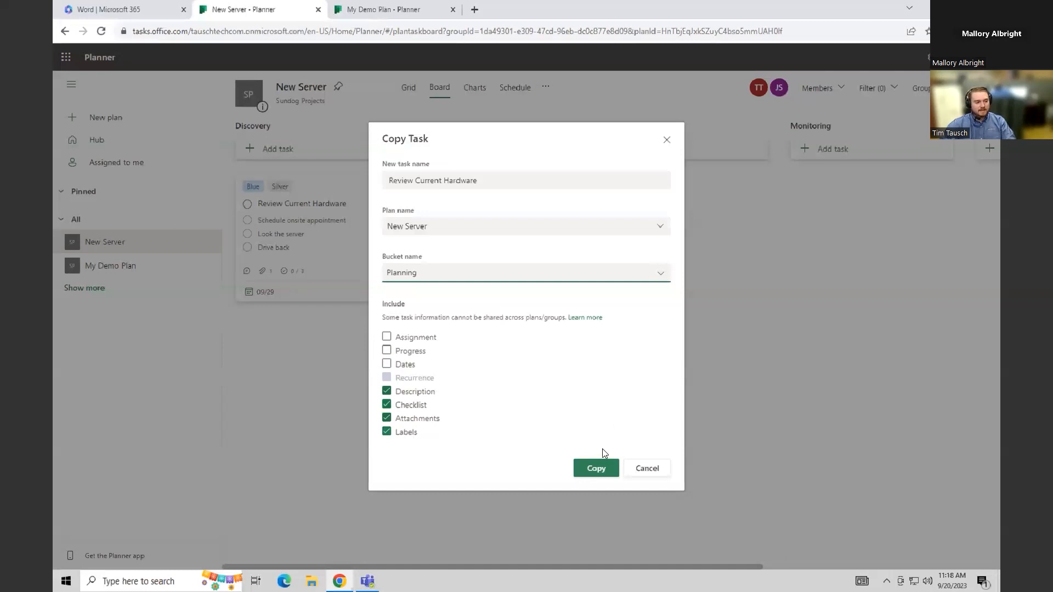
left_click(602, 468)
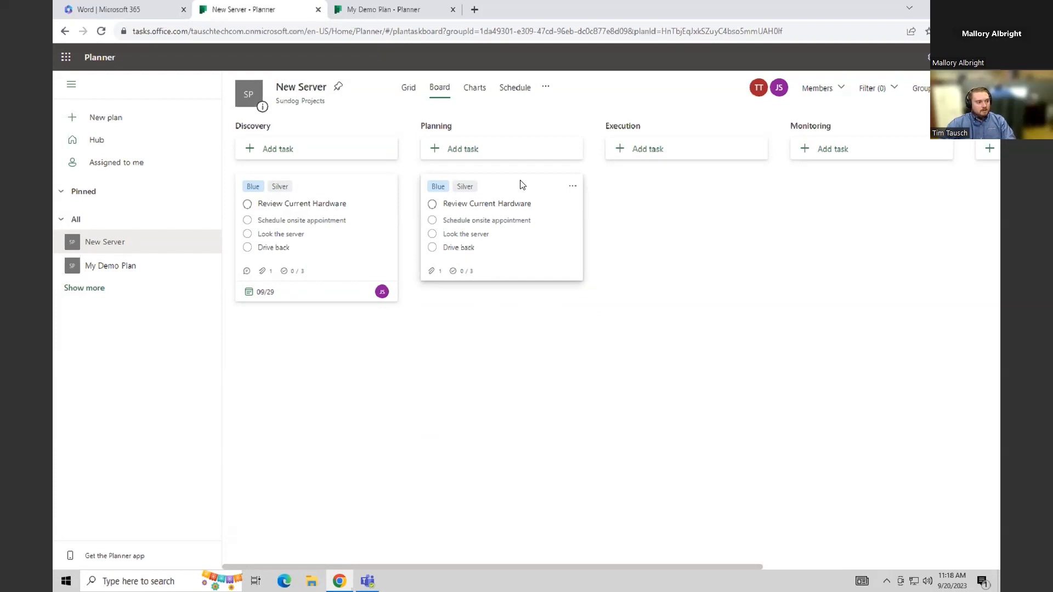
- Add a task named "Morning Huddle" to the Discovery bucket
left_click(256, 154)
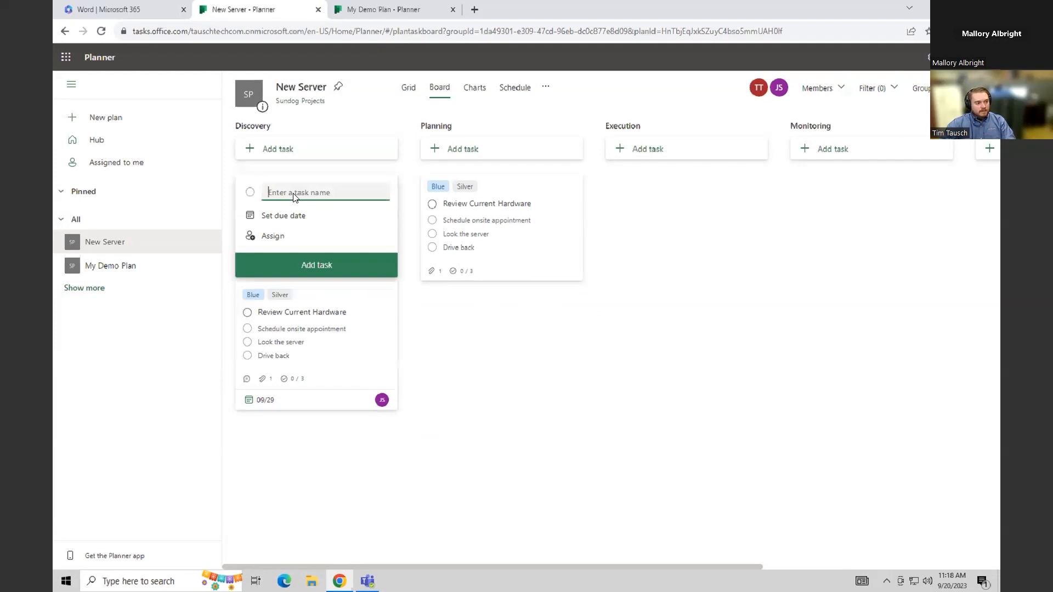
type("Morning Huddle")
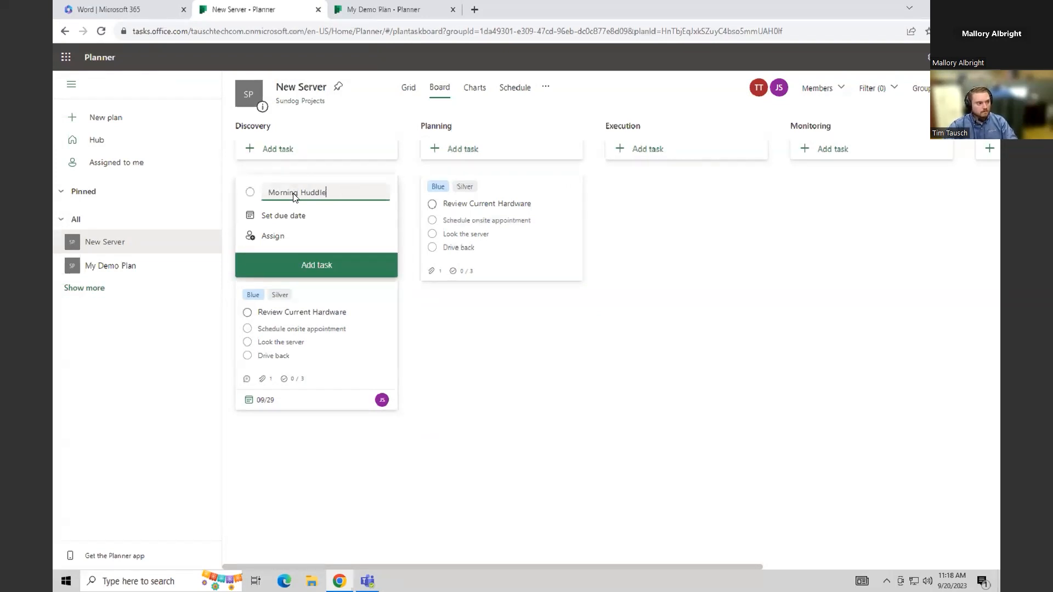
key("Return")
left_click(534, 431)
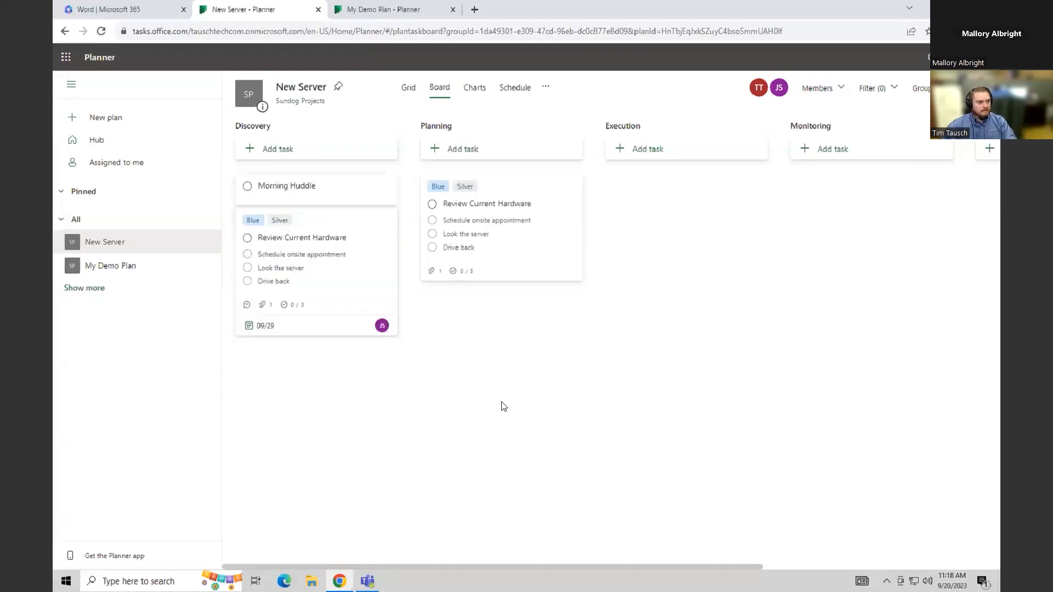
- Assign the Morning Huddle task to both suggested plan members and give it the Yellow label
left_click(307, 192)
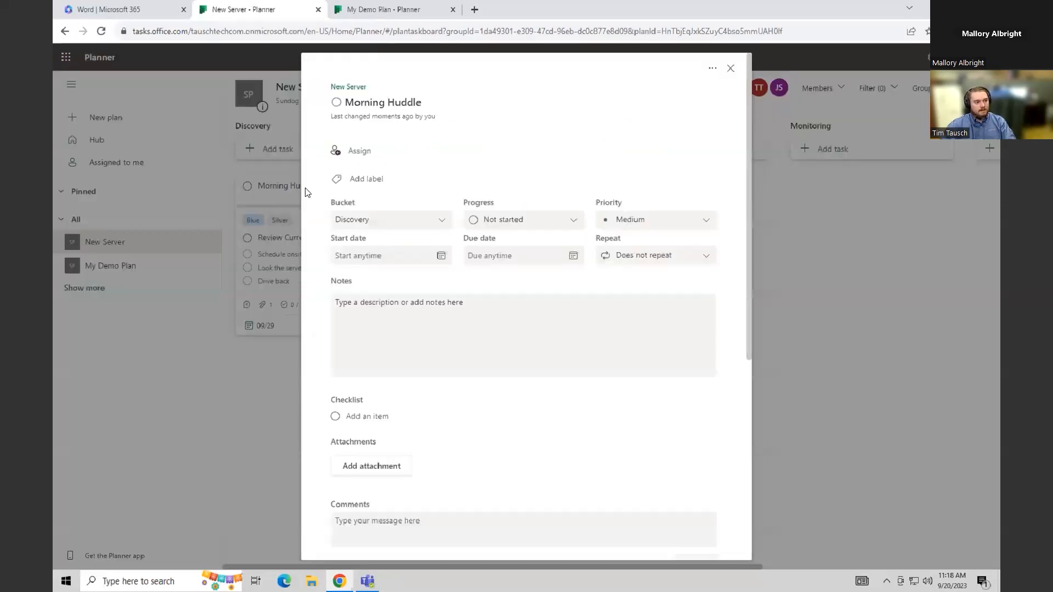
left_click(351, 153)
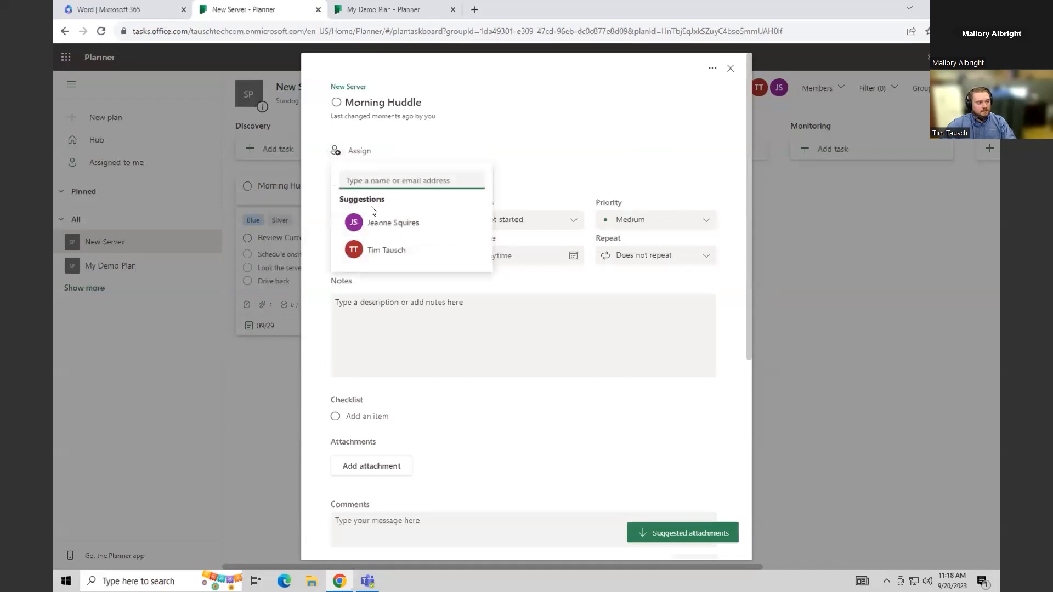
left_click(380, 222)
left_click(383, 268)
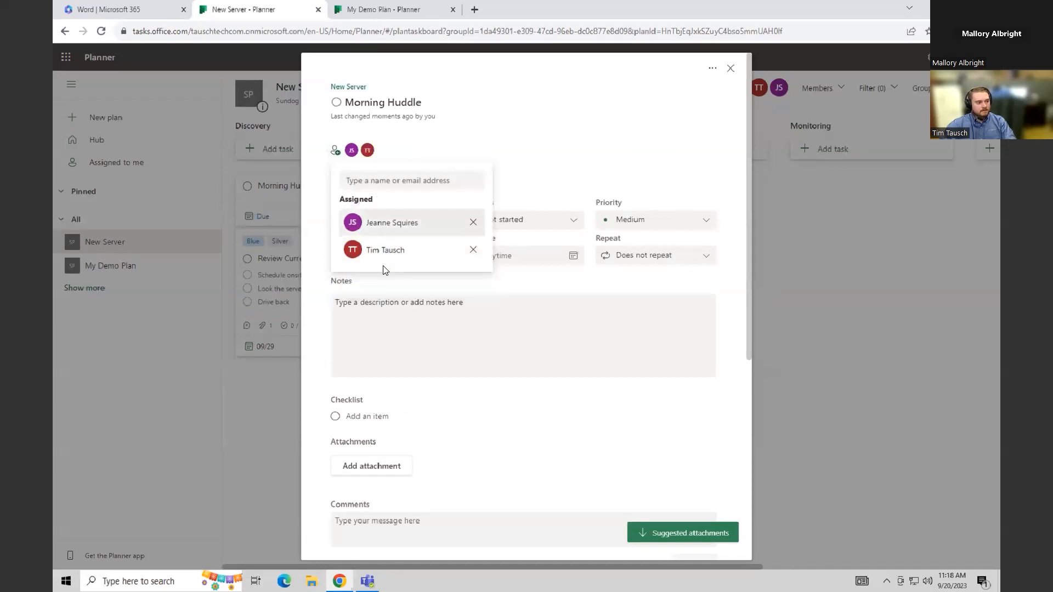
left_click(518, 412)
left_click(367, 180)
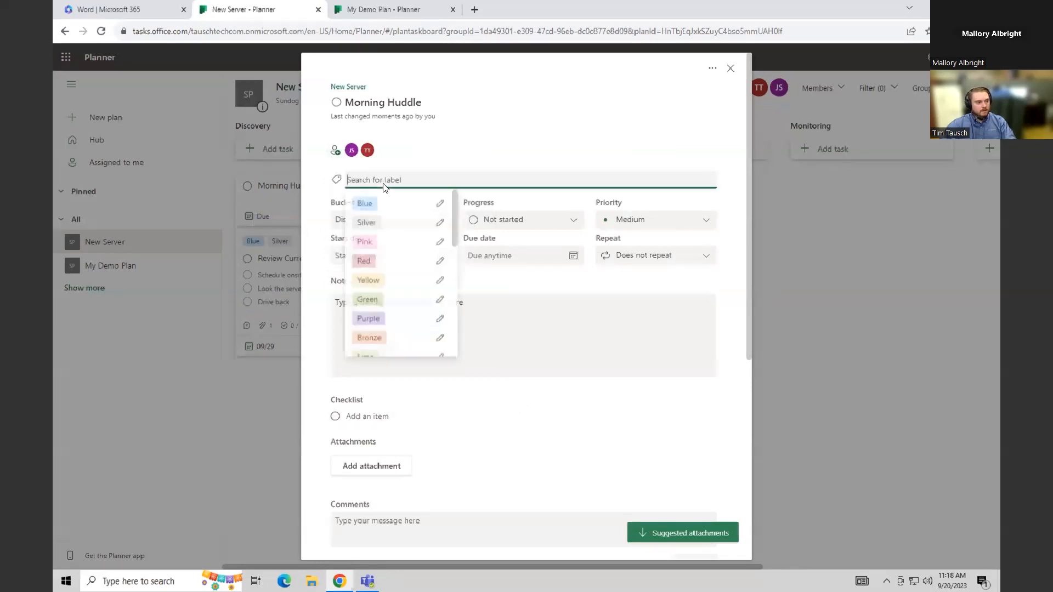
left_click(368, 281)
left_click(484, 457)
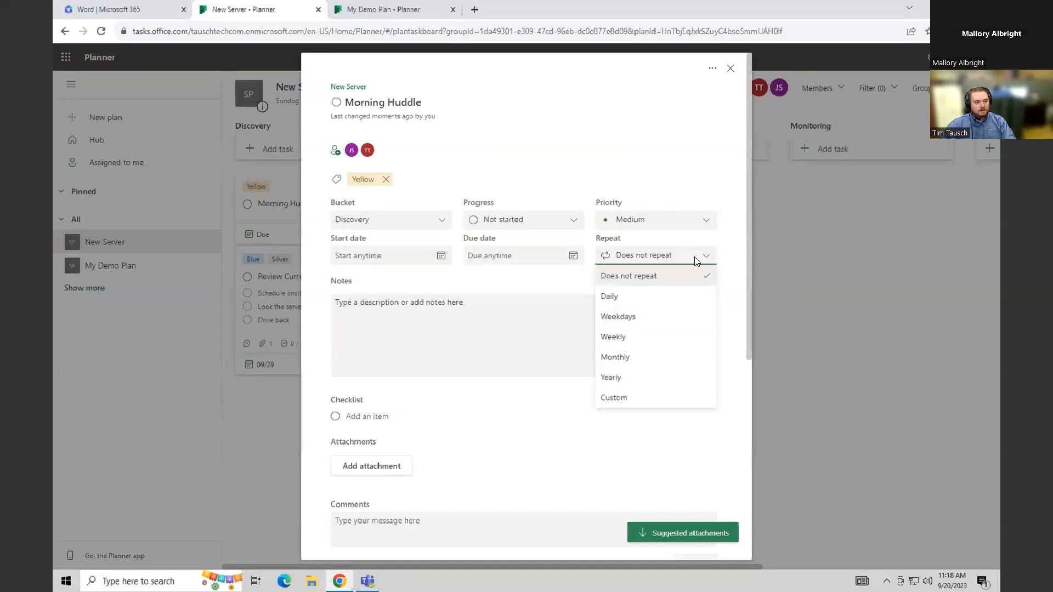
- Make the Morning Huddle task repeat on Weekdays and set its start date to 09/20/2023
left_click(619, 317)
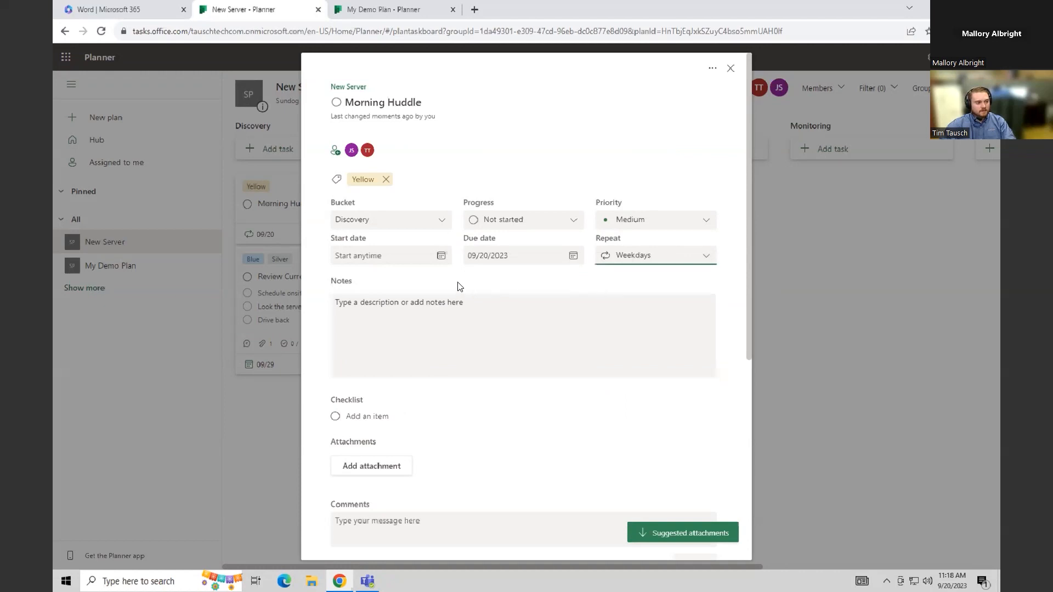
left_click(441, 256)
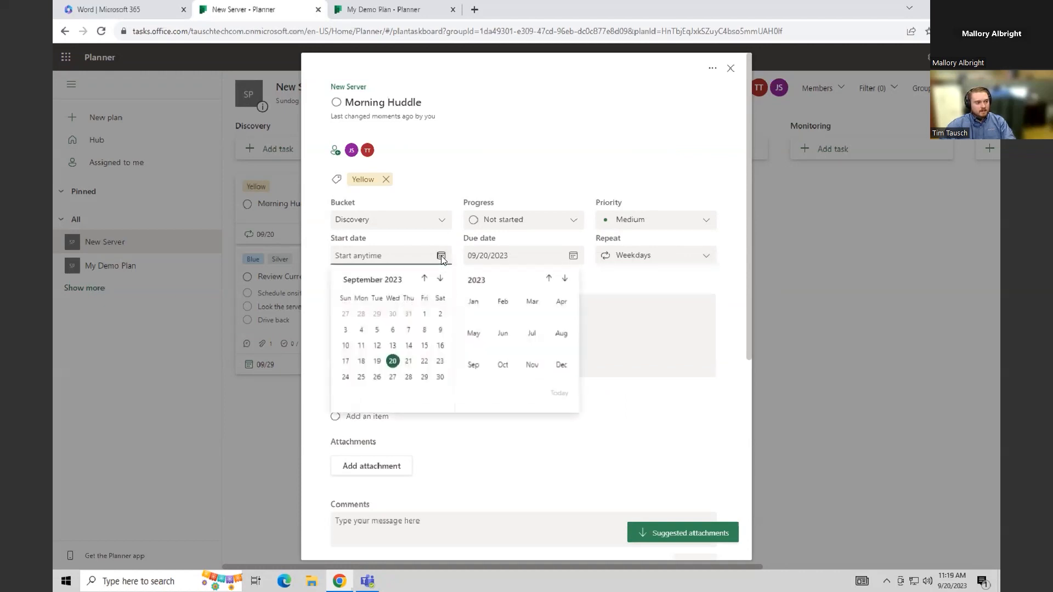
left_click(396, 363)
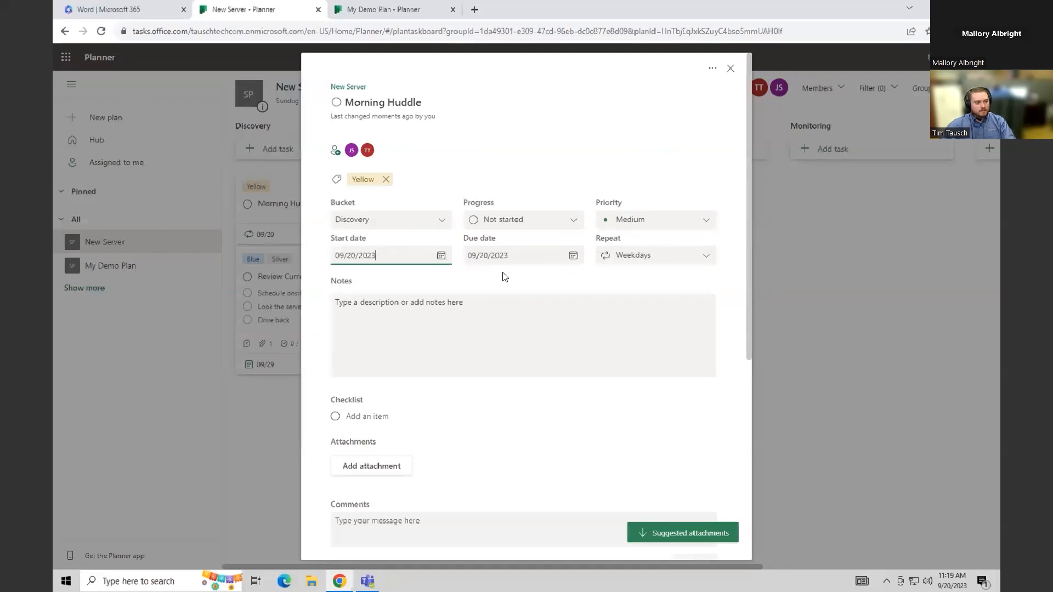
- Enter "Morning meeting" in the Morning Huddle task's notes and close the task
left_click(541, 330)
type("Mornin")
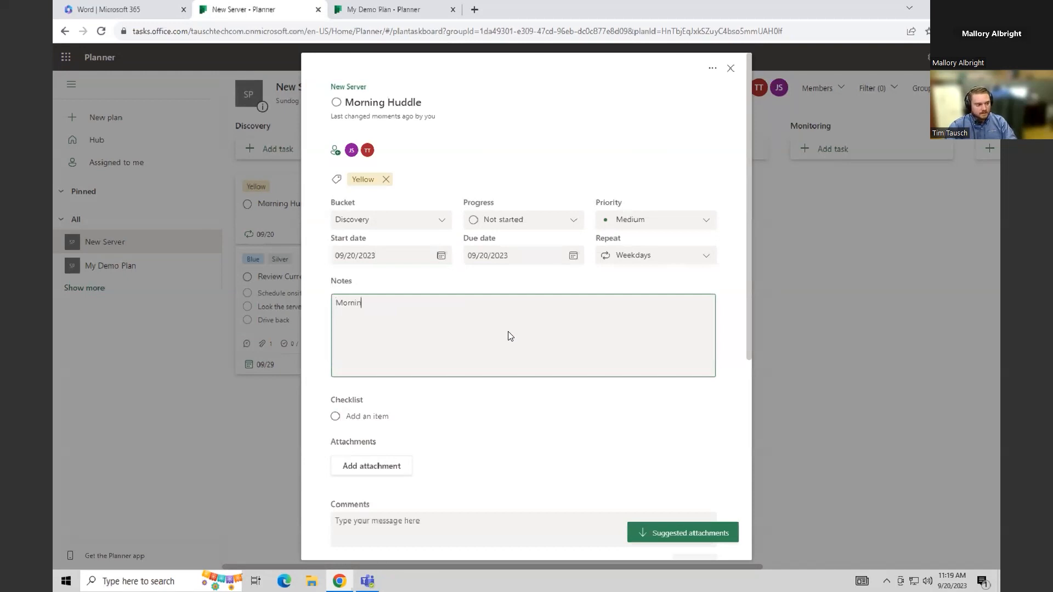
type("g meeting")
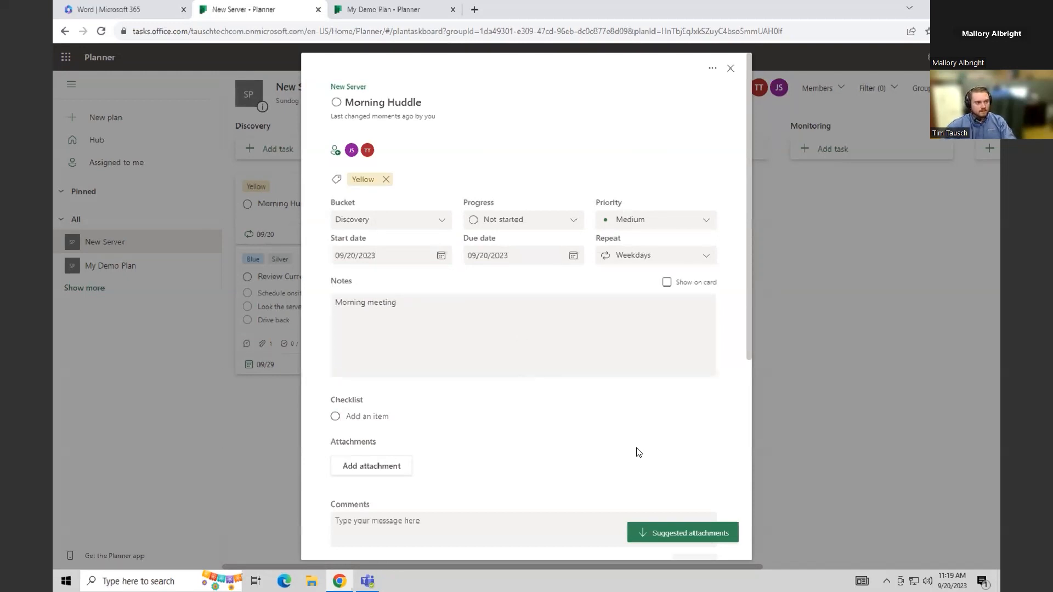
left_click(878, 383)
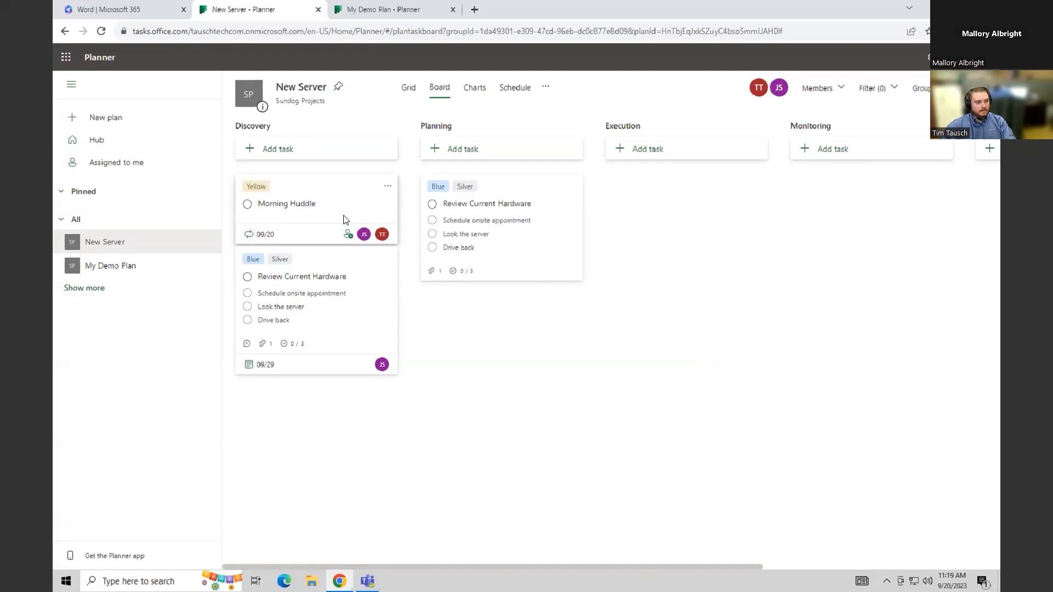
- Examine the recurring Morning Huddle entries in the September 2023 schedule, and return to the board
left_click(511, 91)
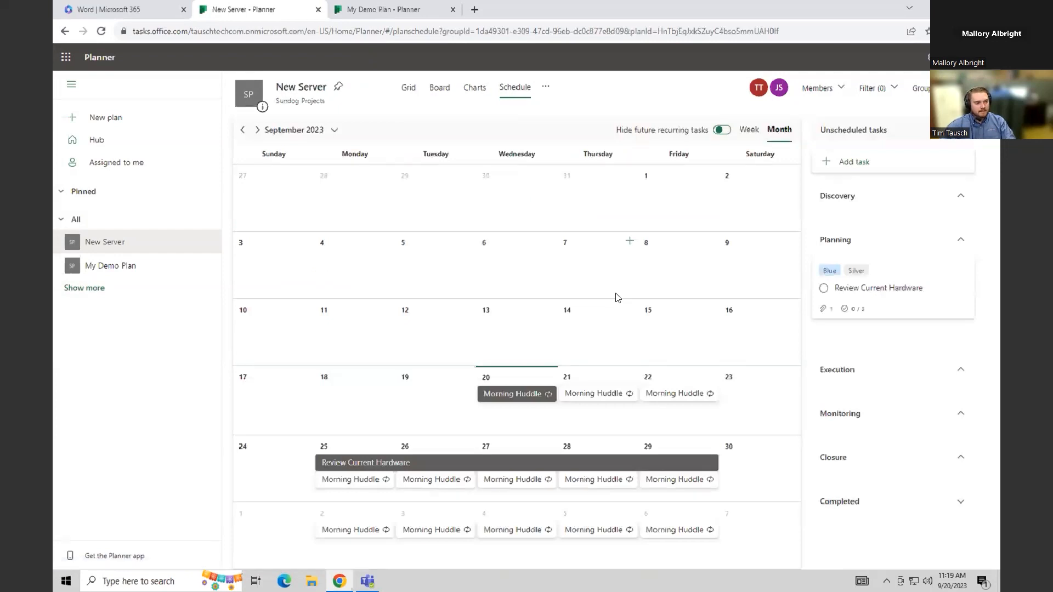
mouse_move(586, 399)
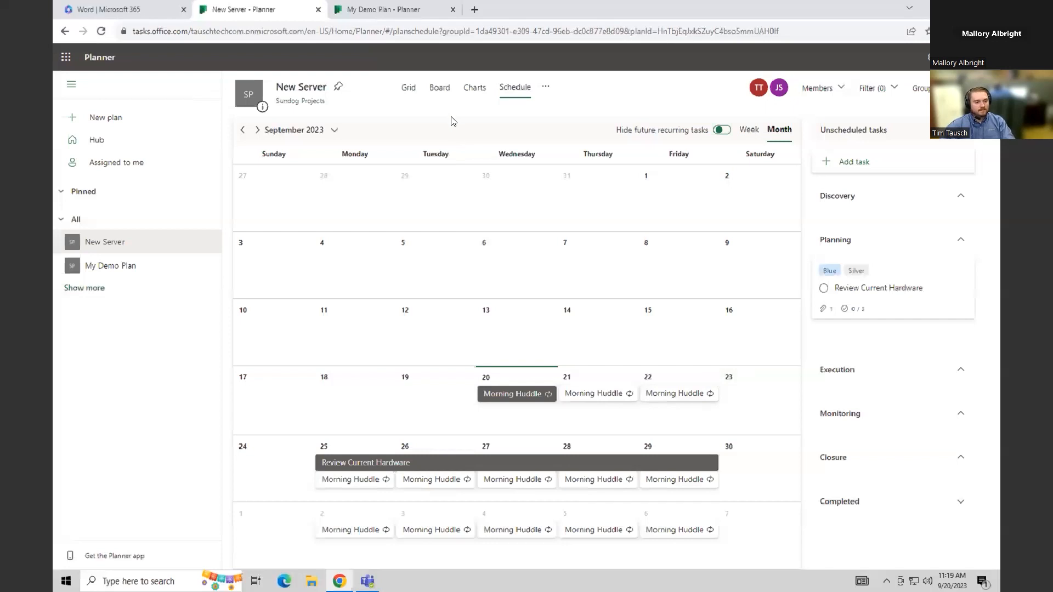
left_click(437, 91)
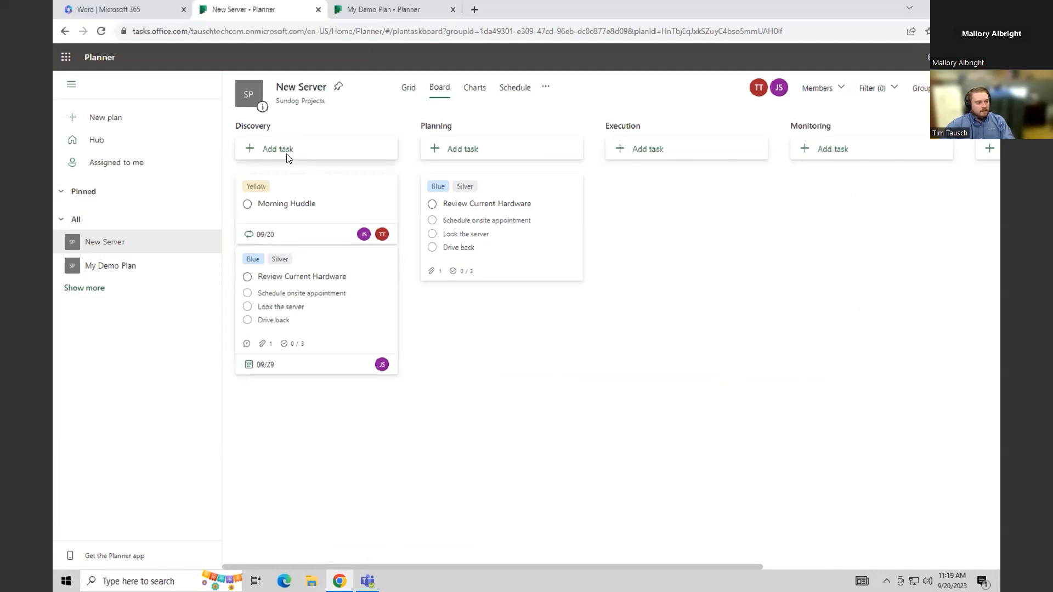
- Add a task named "Execution task" to the Execution bucket
left_click(618, 150)
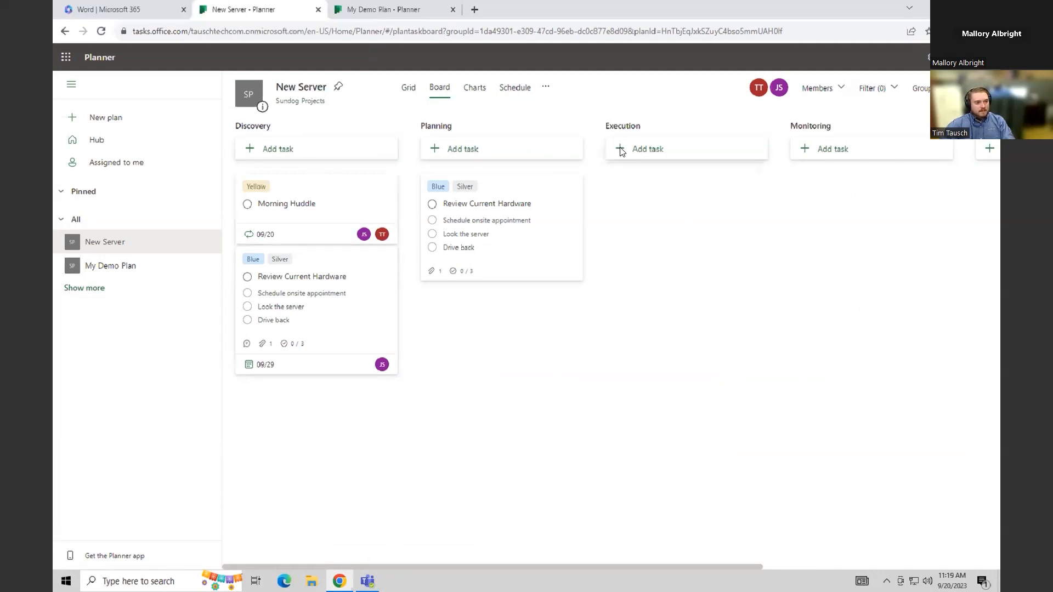
type("Execution task")
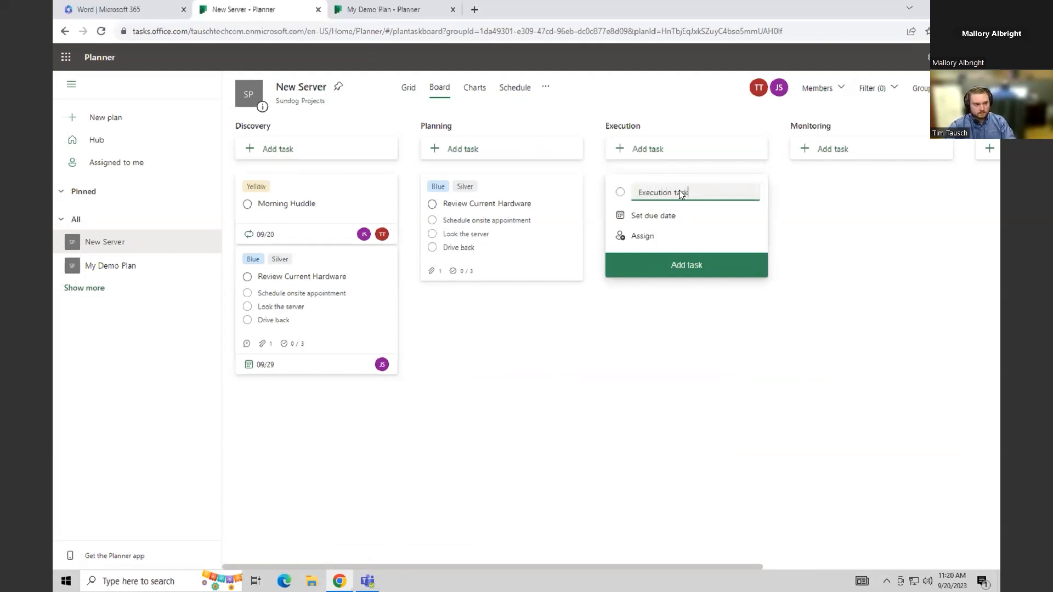
key("Return")
left_click(684, 424)
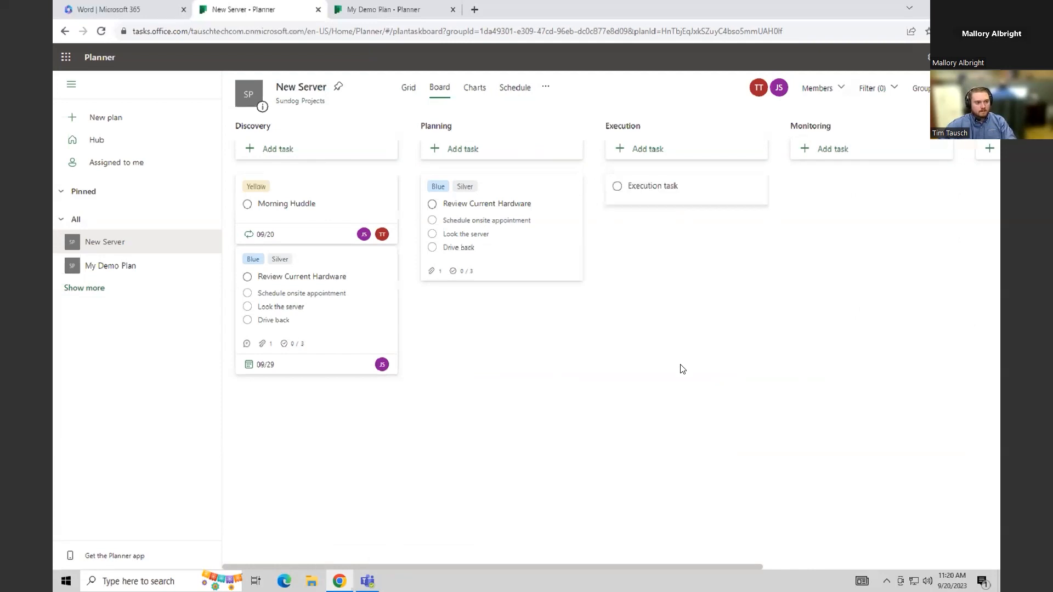
- Set the Execution task's start date to 10/02/2023 and due date to 10/05/2023, and close the task
left_click(676, 189)
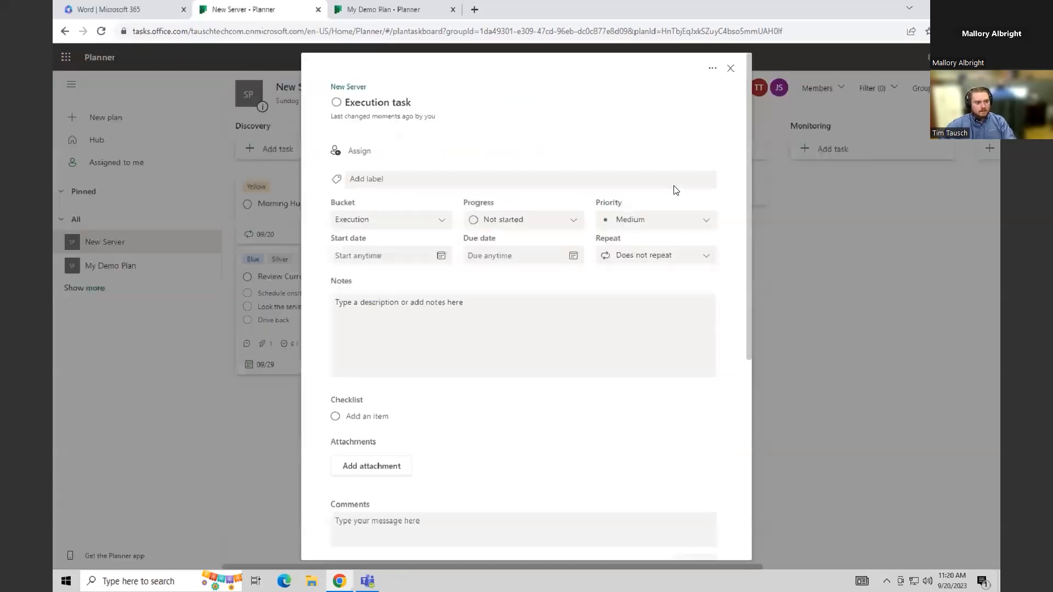
left_click(441, 256)
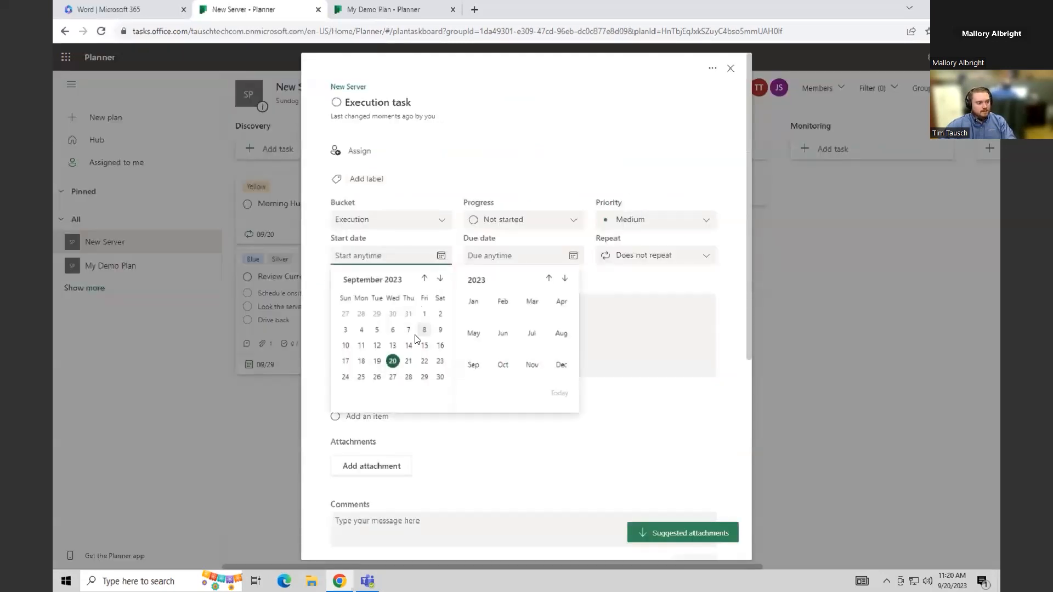
left_click(440, 278)
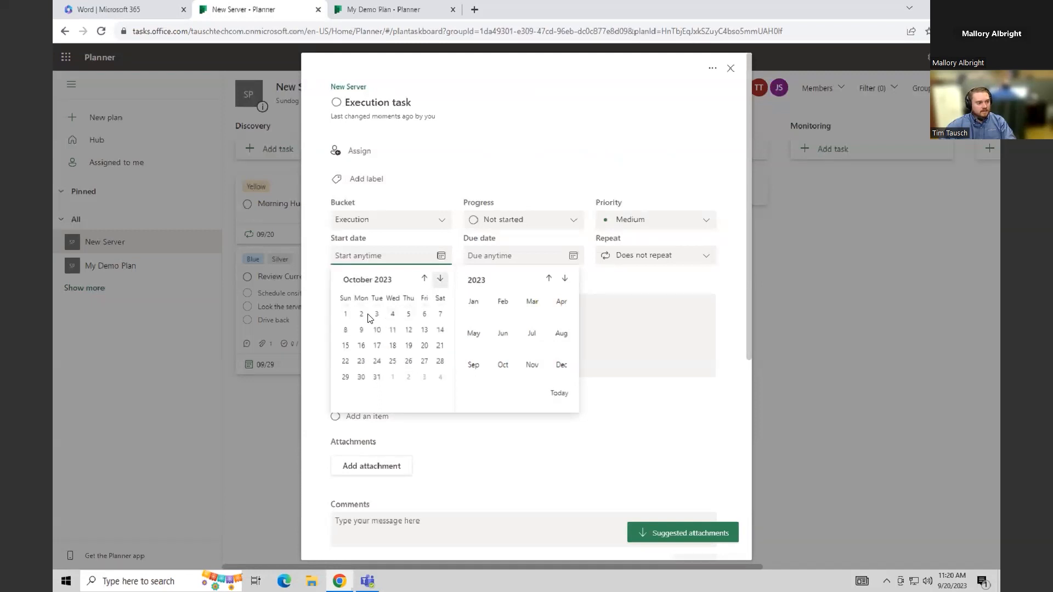
left_click(361, 314)
left_click(572, 255)
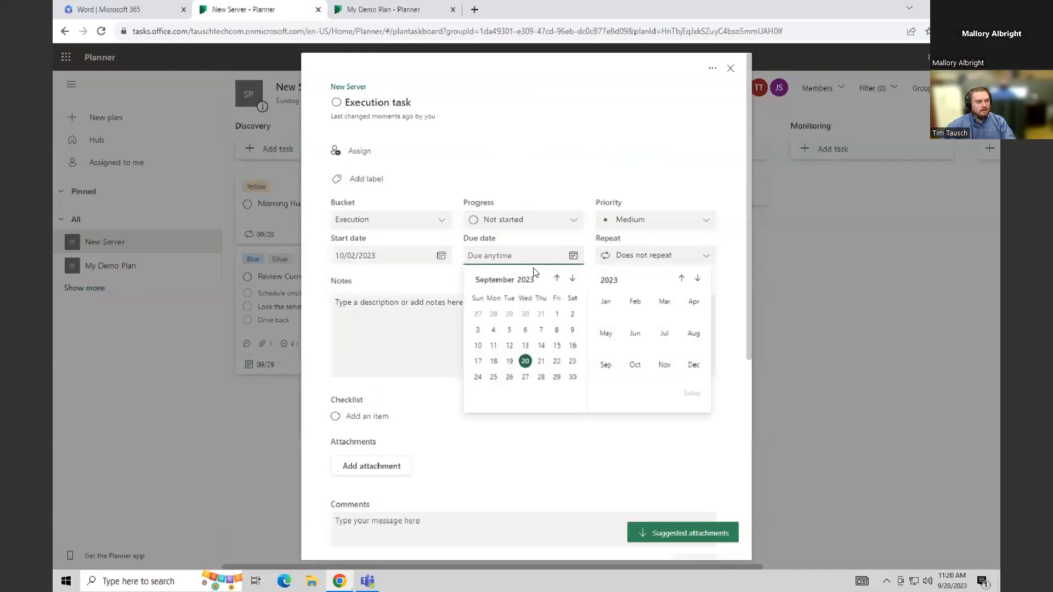
left_click(571, 281)
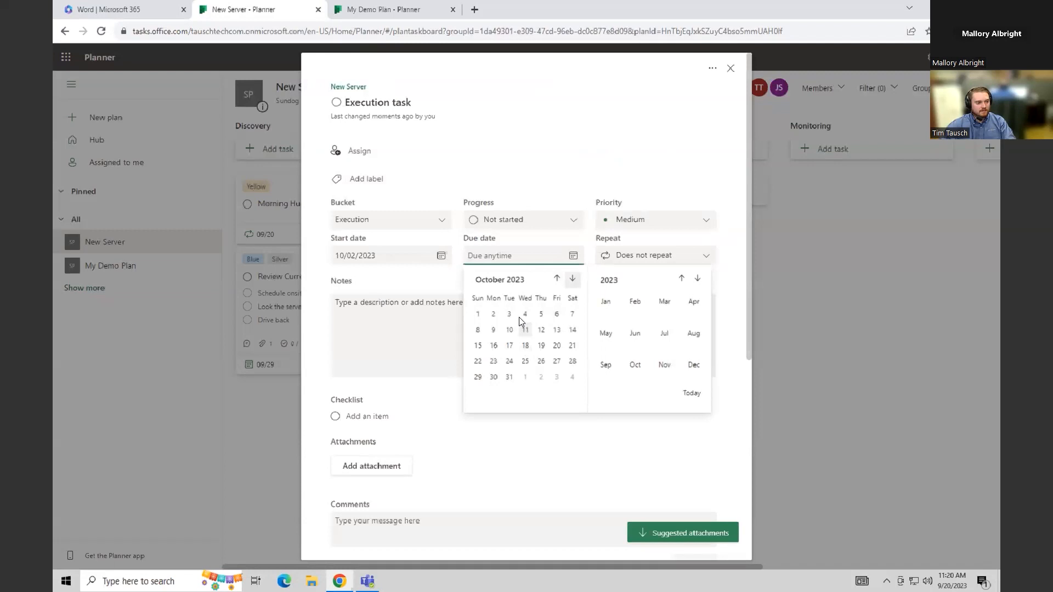
left_click(540, 316)
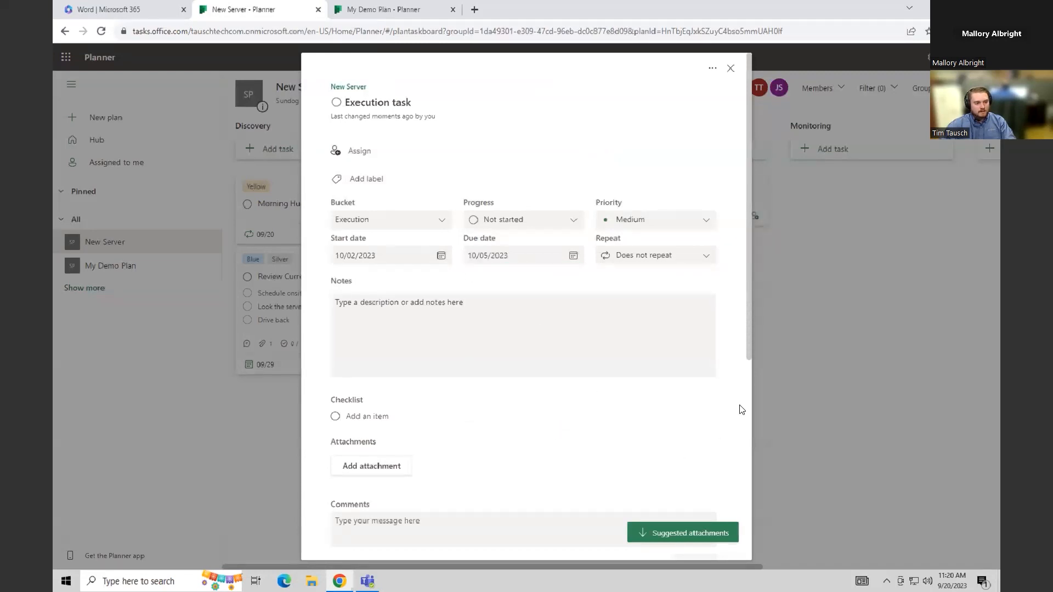
left_click(860, 334)
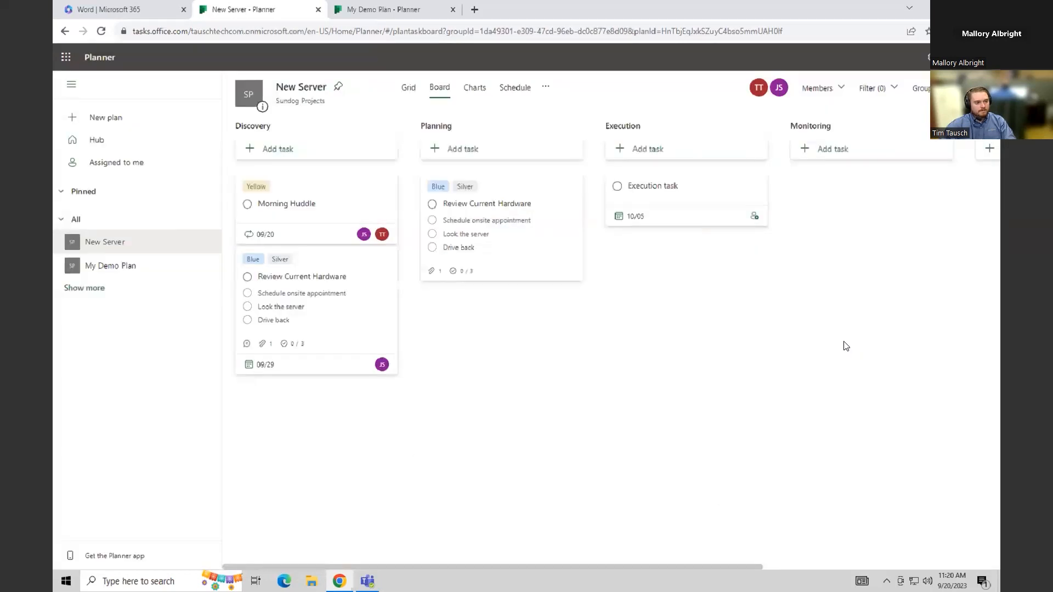
- Check the Execution task in the plan schedule for September and October 2023, and return to the board
left_click(515, 88)
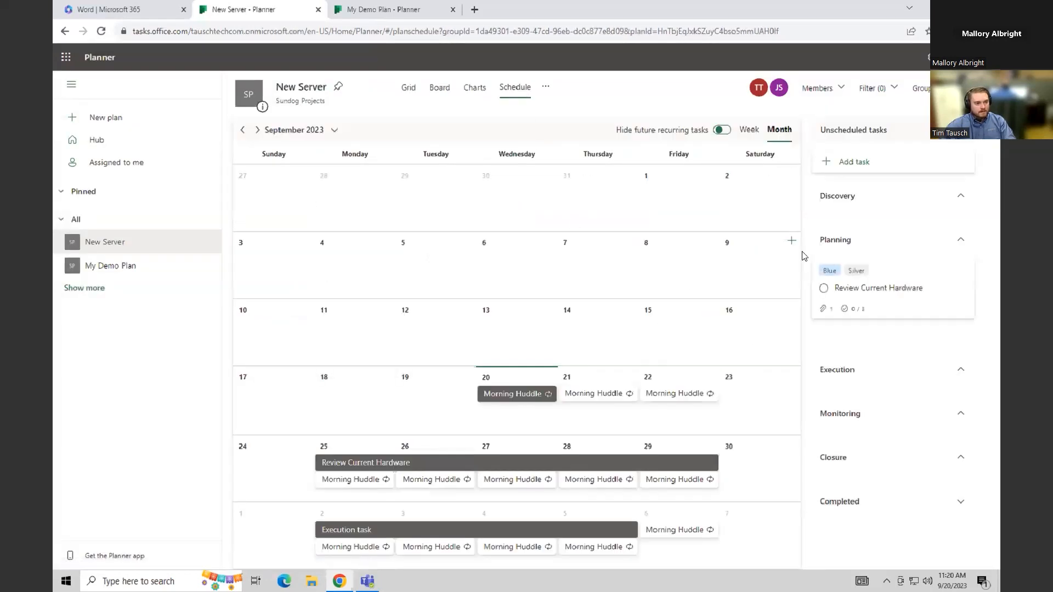
left_click(257, 130)
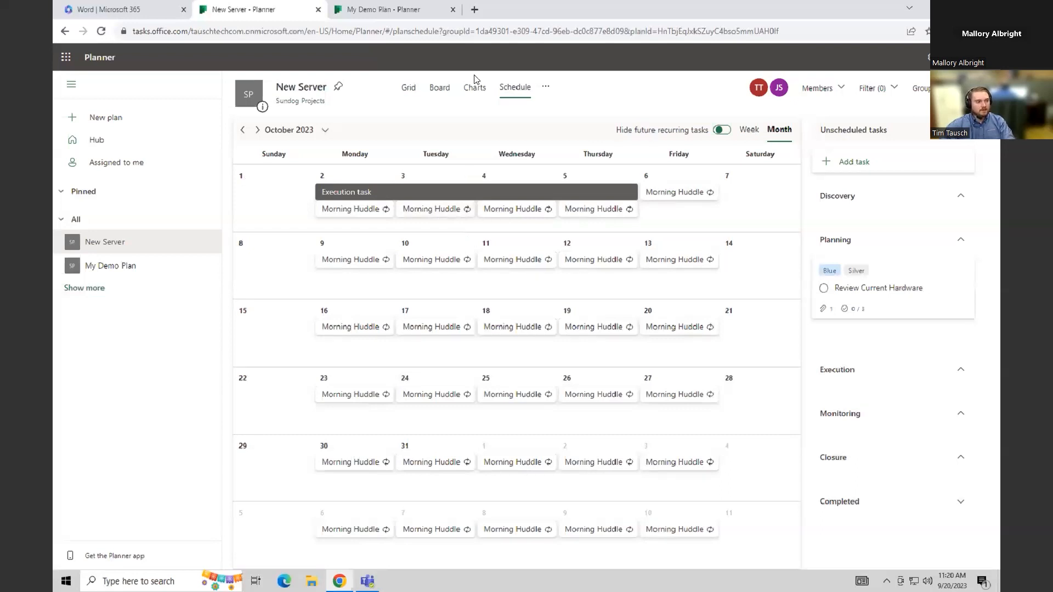
left_click(439, 91)
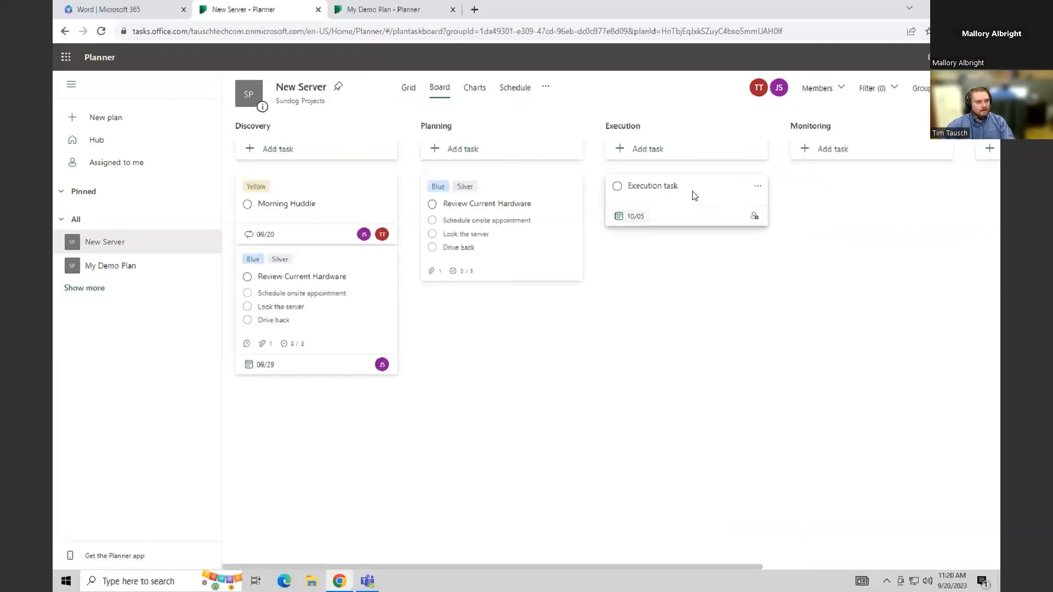
- Swap the Execution task and the copied Review Current Hardware task between the Planning and Execution buckets, and move both back
left_click_drag(691, 188, 489, 193)
left_click_drag(494, 237, 712, 202)
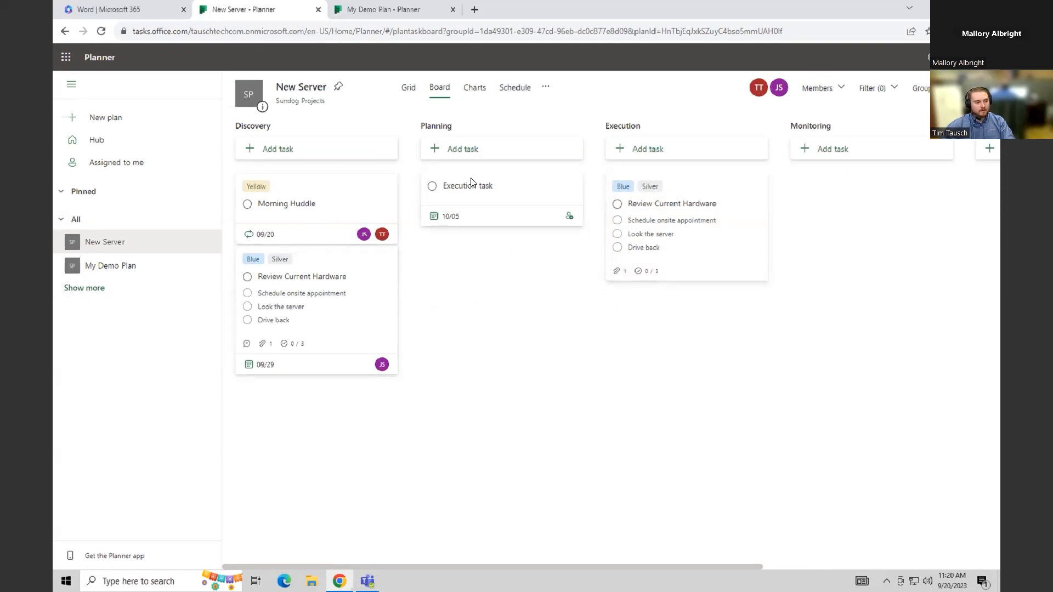
left_click_drag(481, 188, 664, 188)
left_click_drag(662, 267, 499, 193)
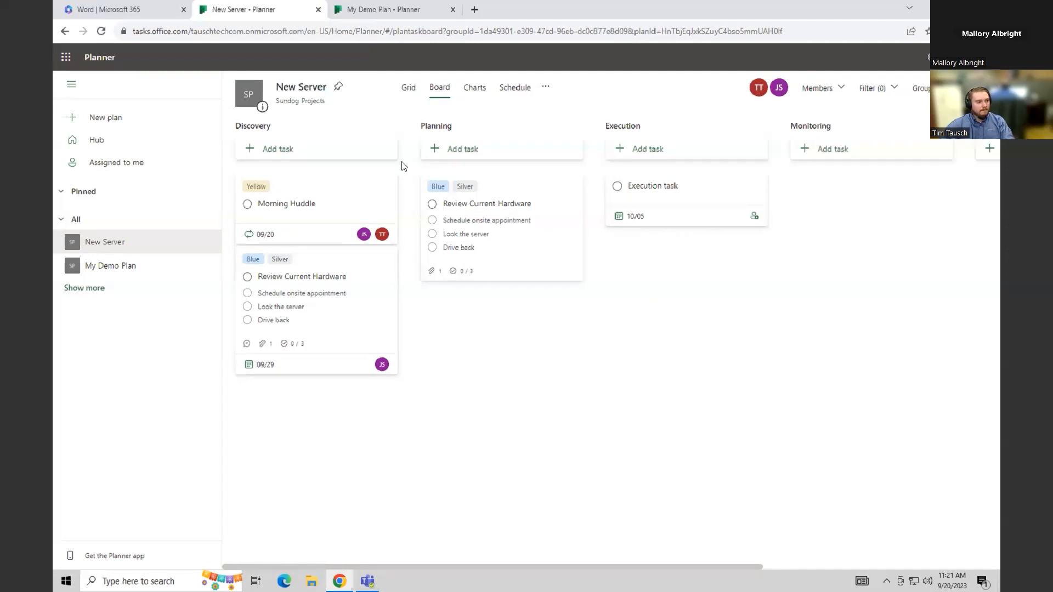
- Review the plan's status, bucket, priority and member charts, and return to the board
left_click(476, 89)
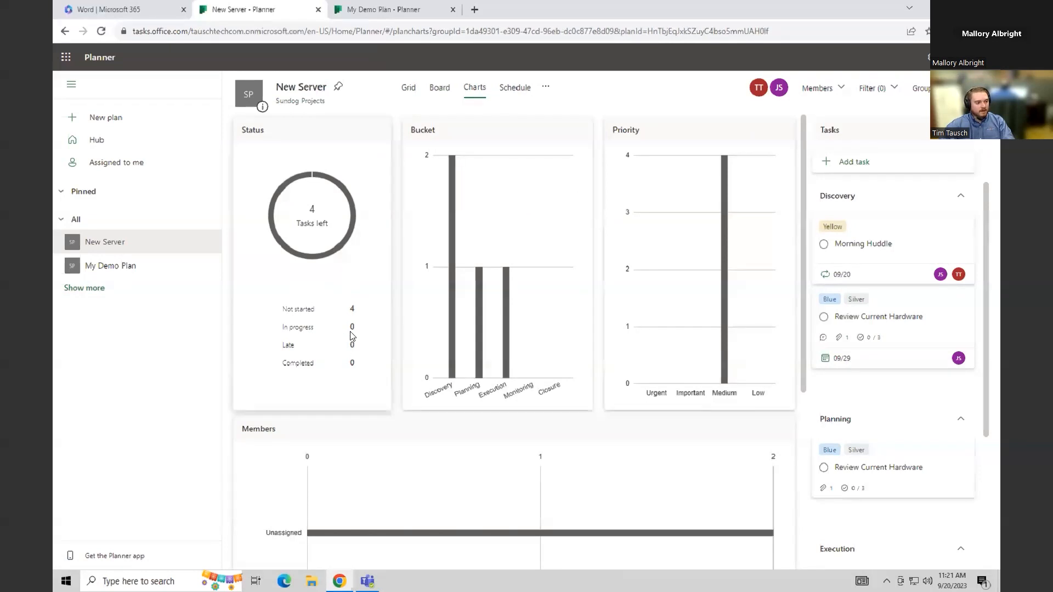
left_click(440, 87)
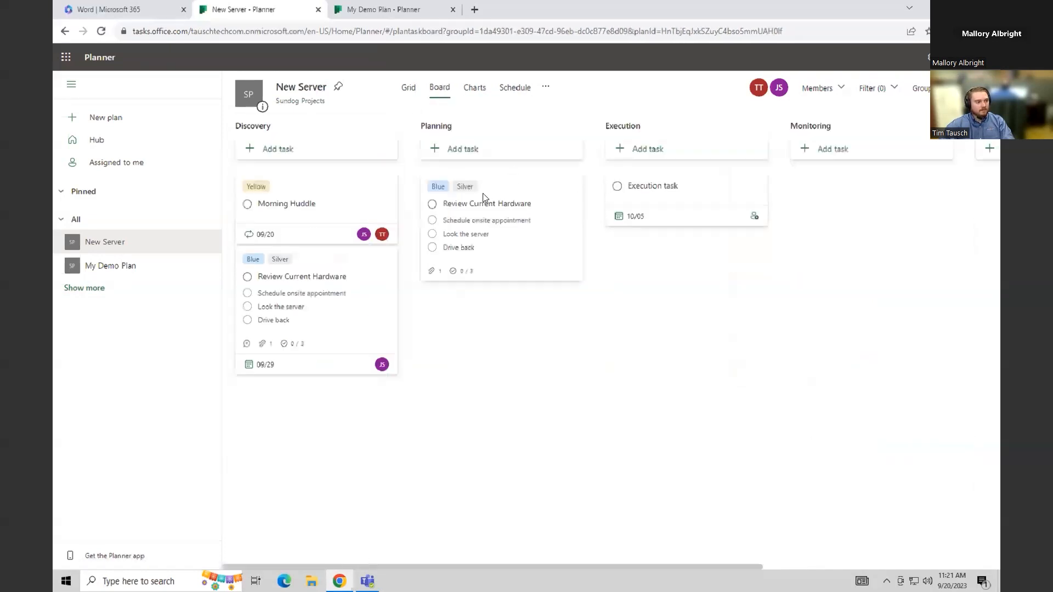
- Set the progress of the Discovery bucket's Review Current Hardware task to In progress, and close the task
left_click(364, 287)
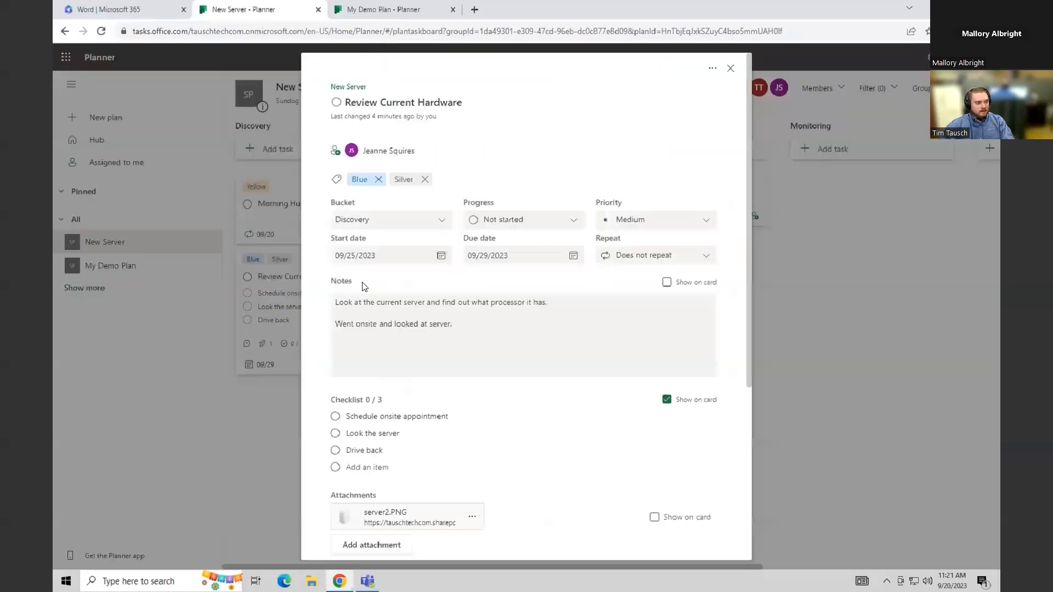
left_click(532, 221)
left_click(504, 261)
left_click(835, 421)
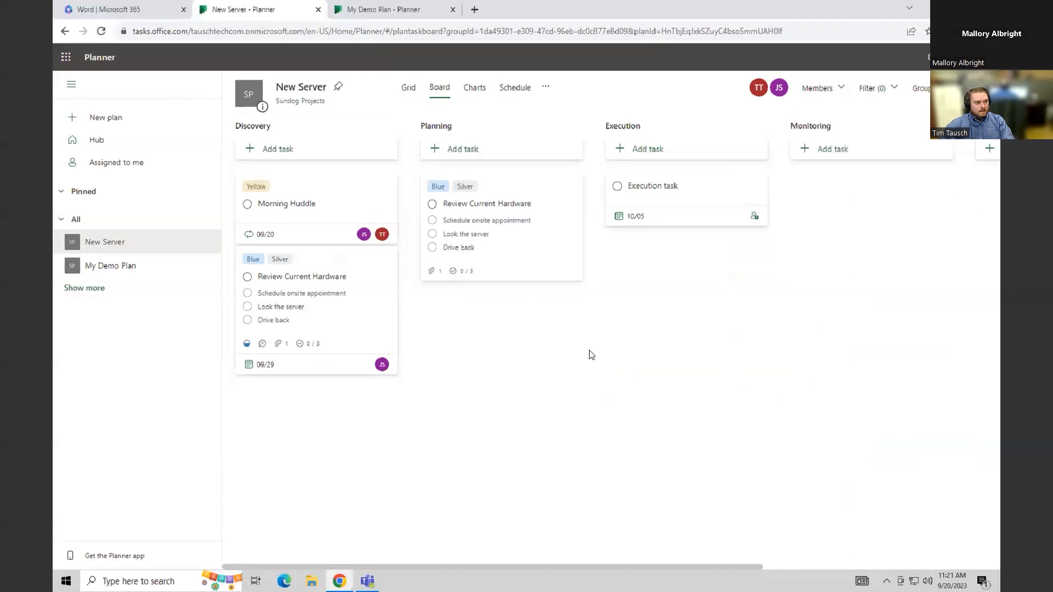
- Mark the Planning bucket's Review Current Hardware task as Completed, check the plan's charts, and return to the board
left_click(529, 188)
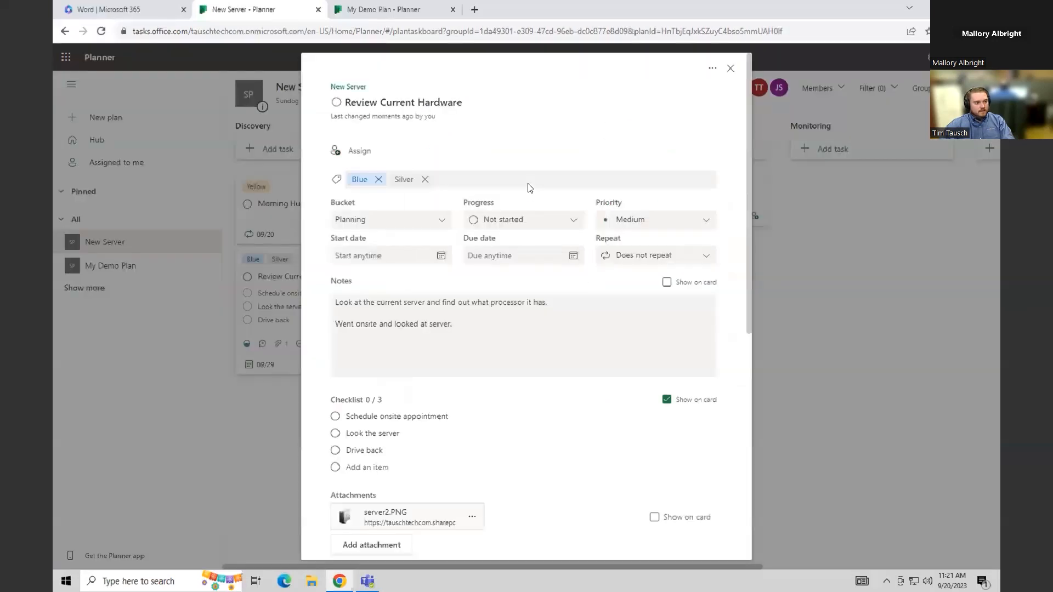
left_click(605, 220)
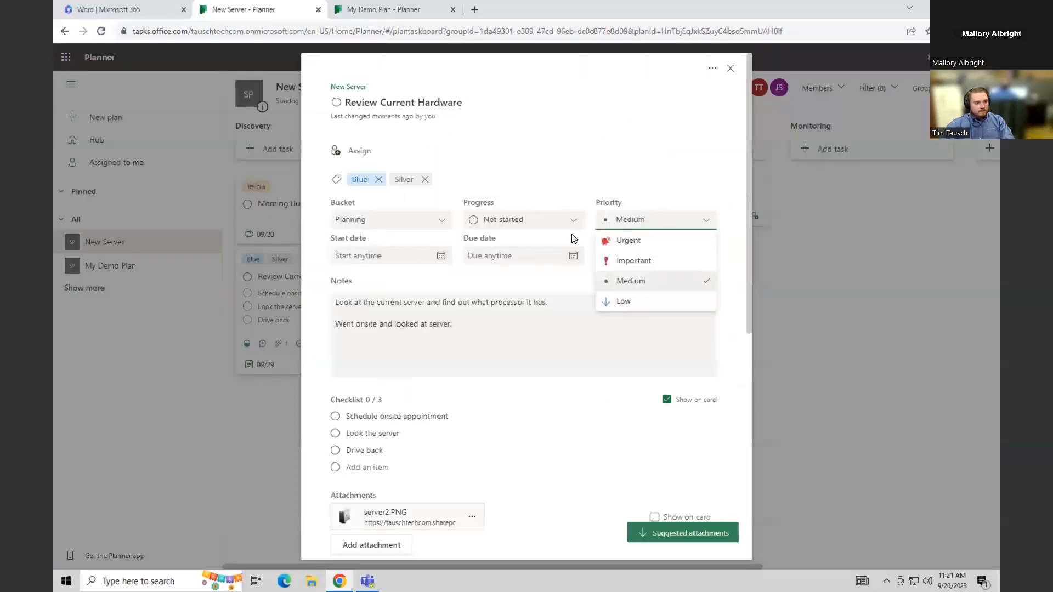
left_click(526, 220)
left_click(503, 280)
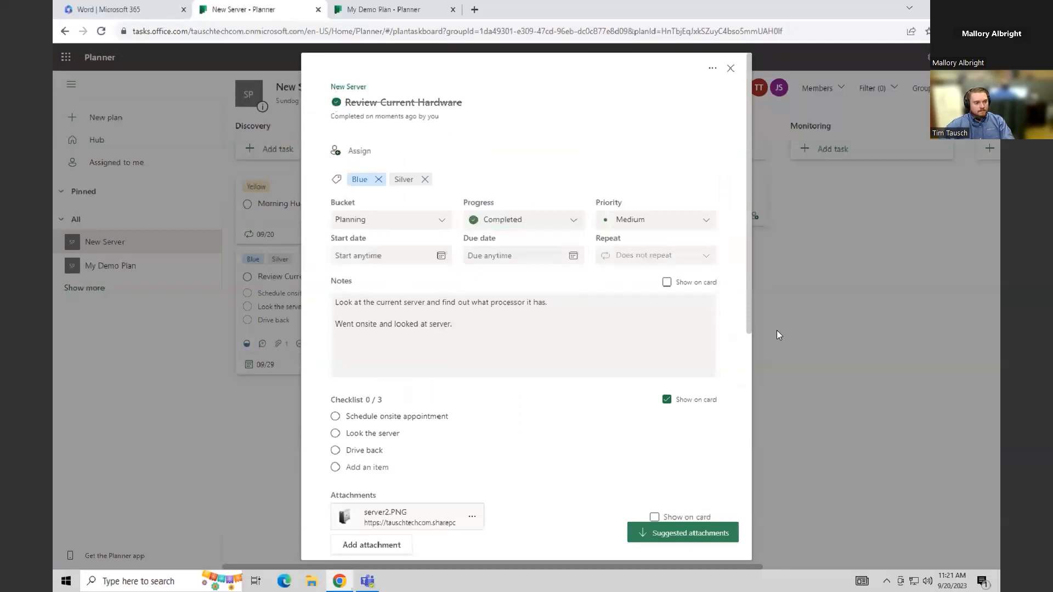
left_click(776, 330)
left_click(474, 89)
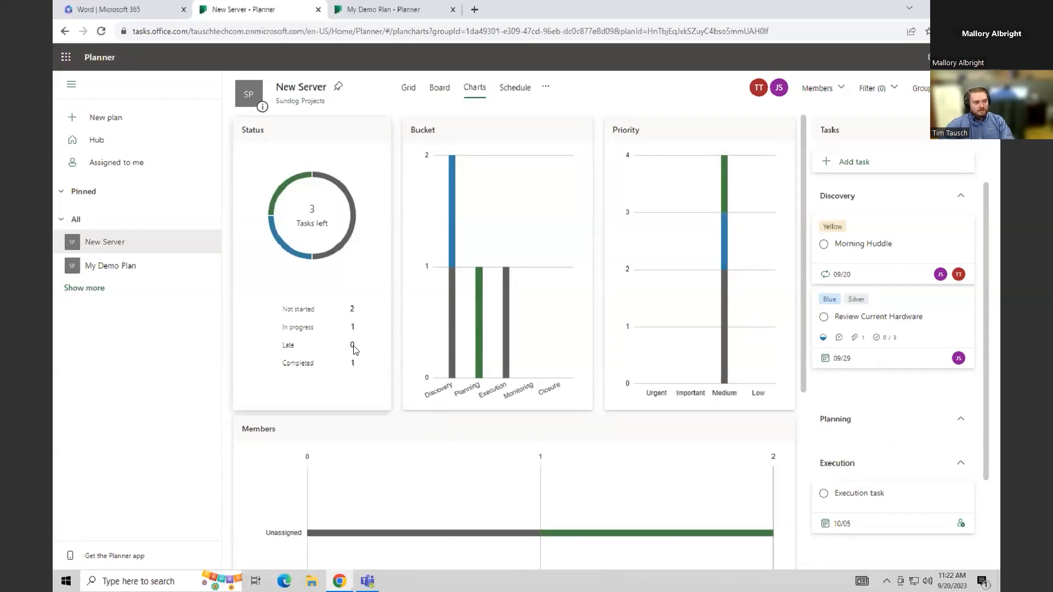
left_click(437, 93)
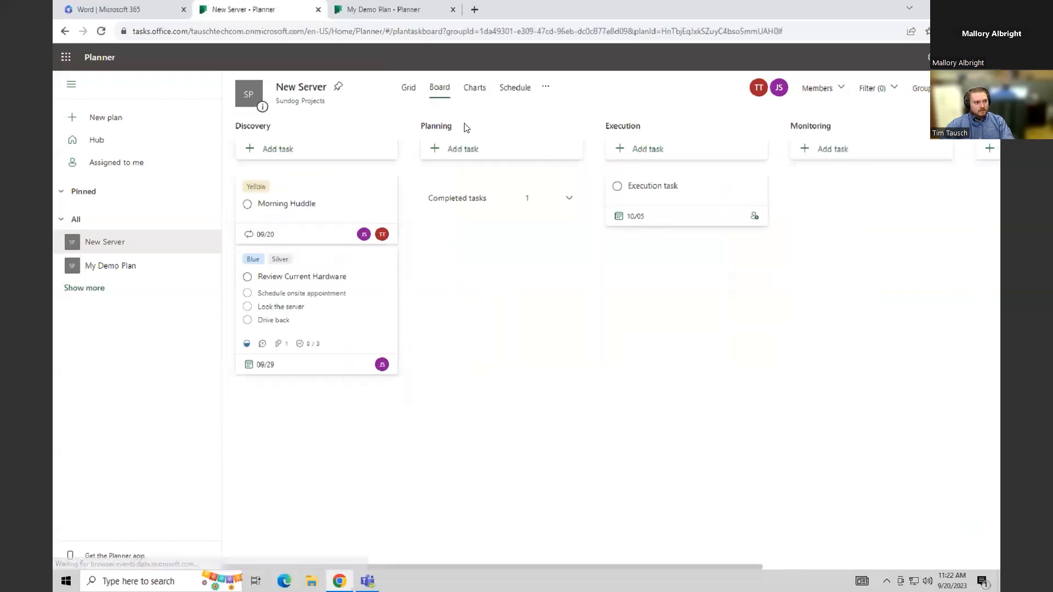
- Set the due date of the Discovery bucket's Review Current Hardware task to 09/19/2023, and close the task
left_click(375, 302)
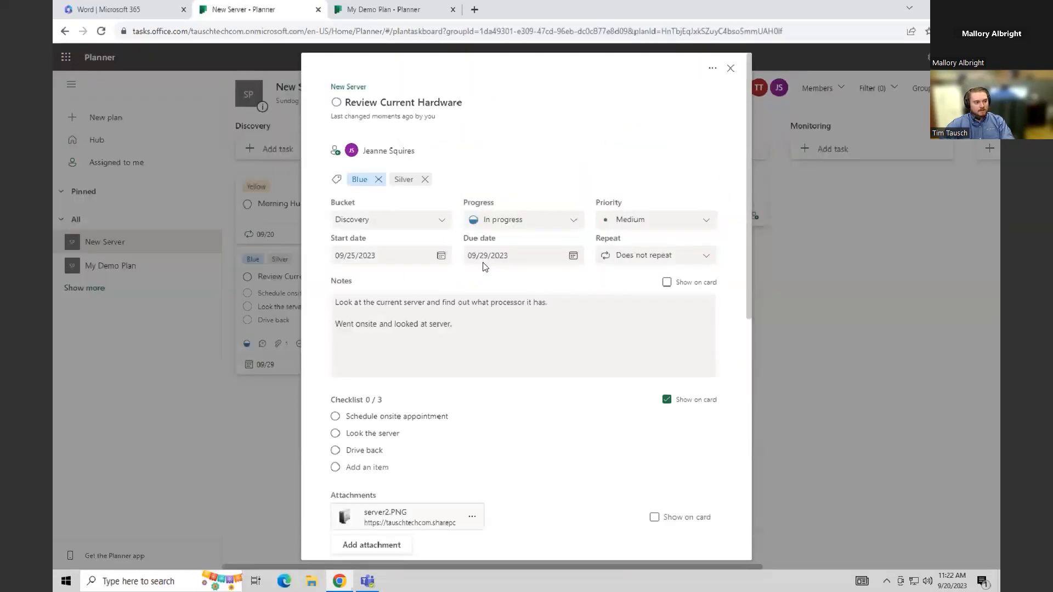
left_click(574, 257)
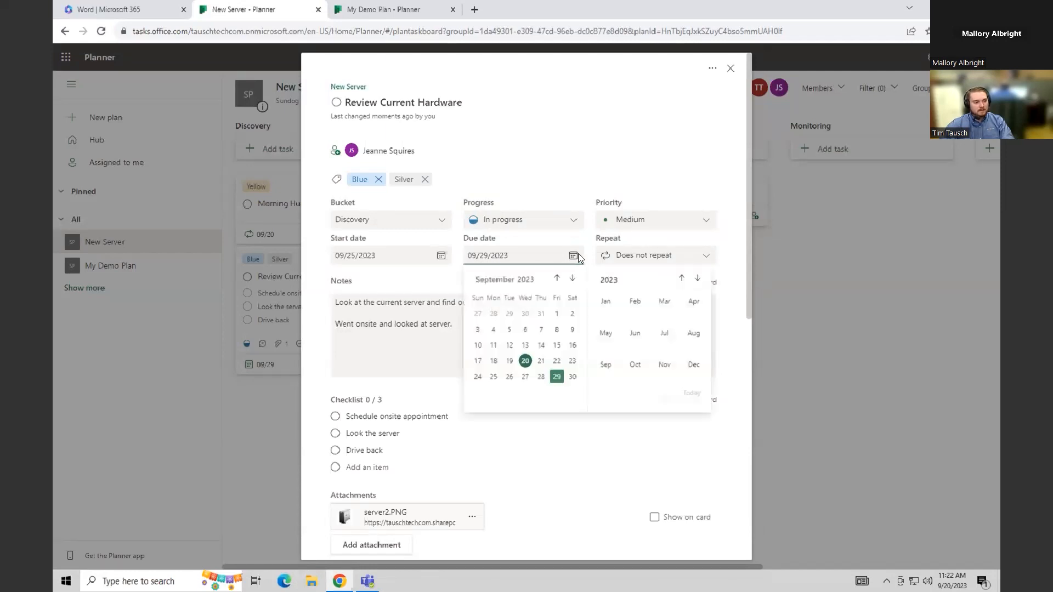
left_click(510, 362)
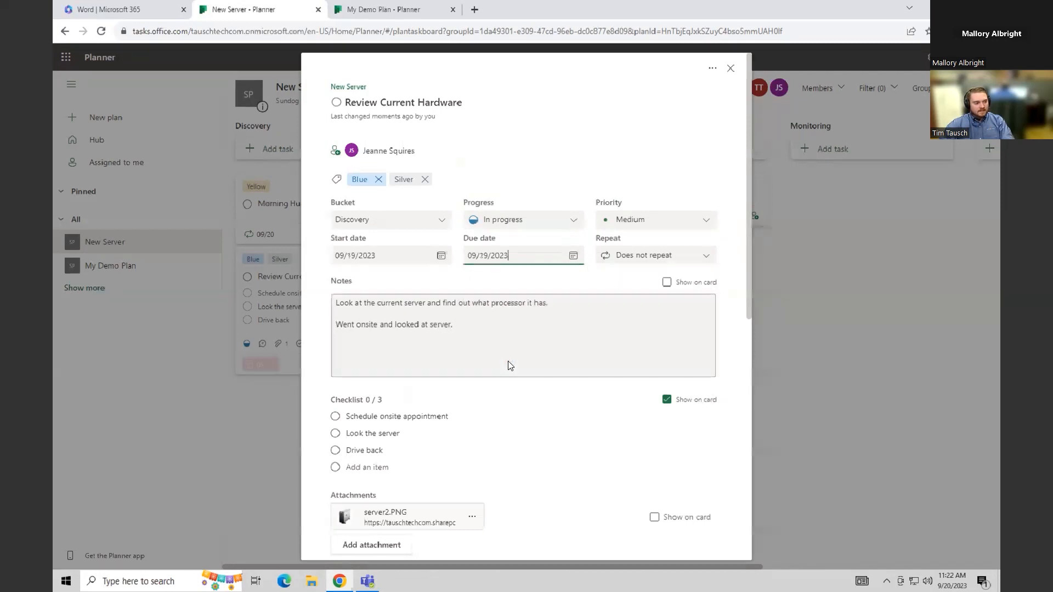
left_click(920, 338)
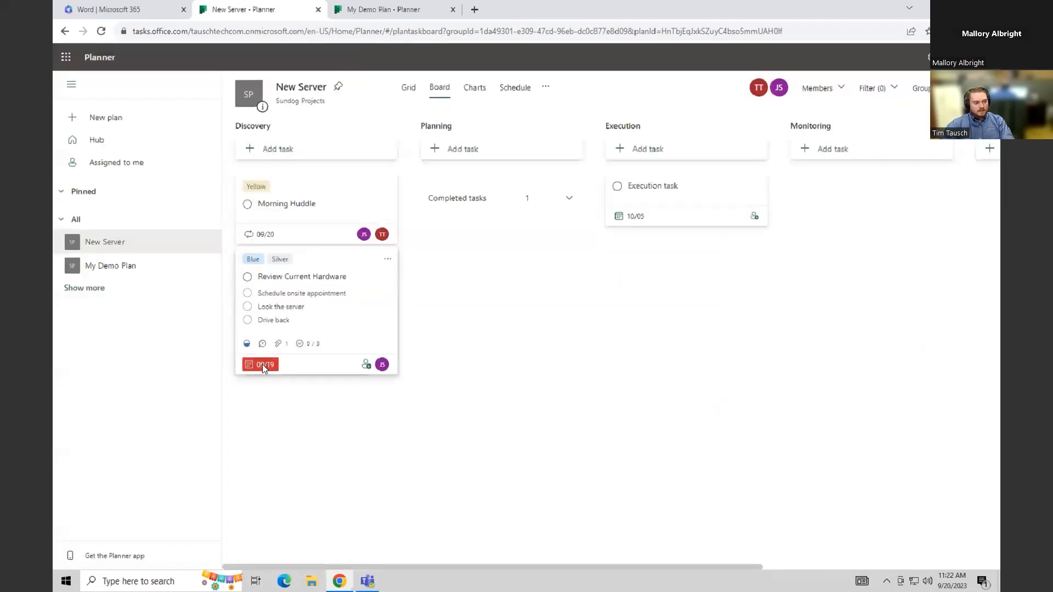
mouse_move(263, 364)
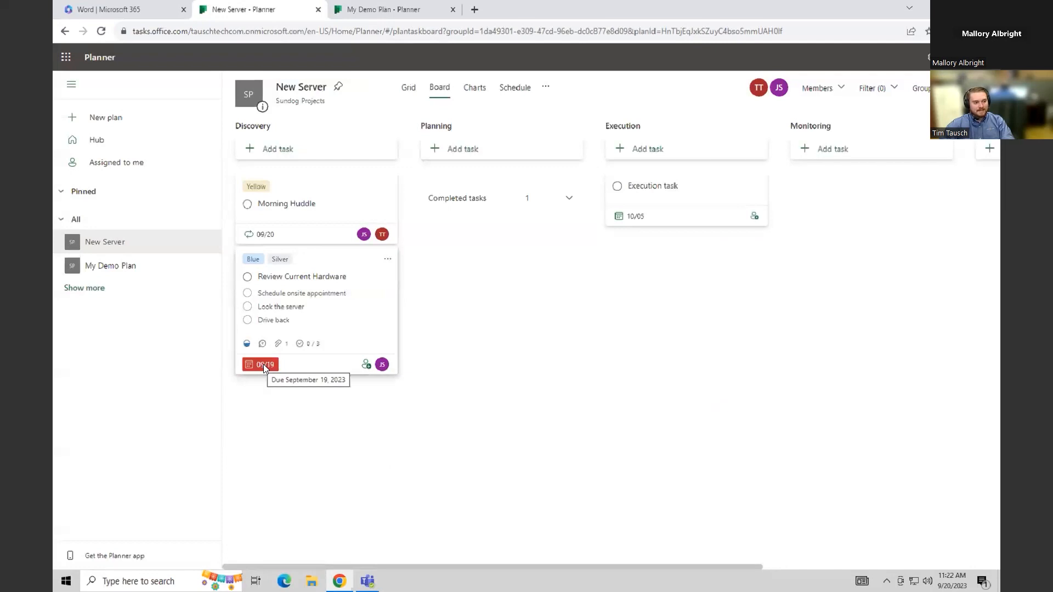
- Check the late task in the plan's charts, review its details and comments from there, and return to the board
left_click(475, 86)
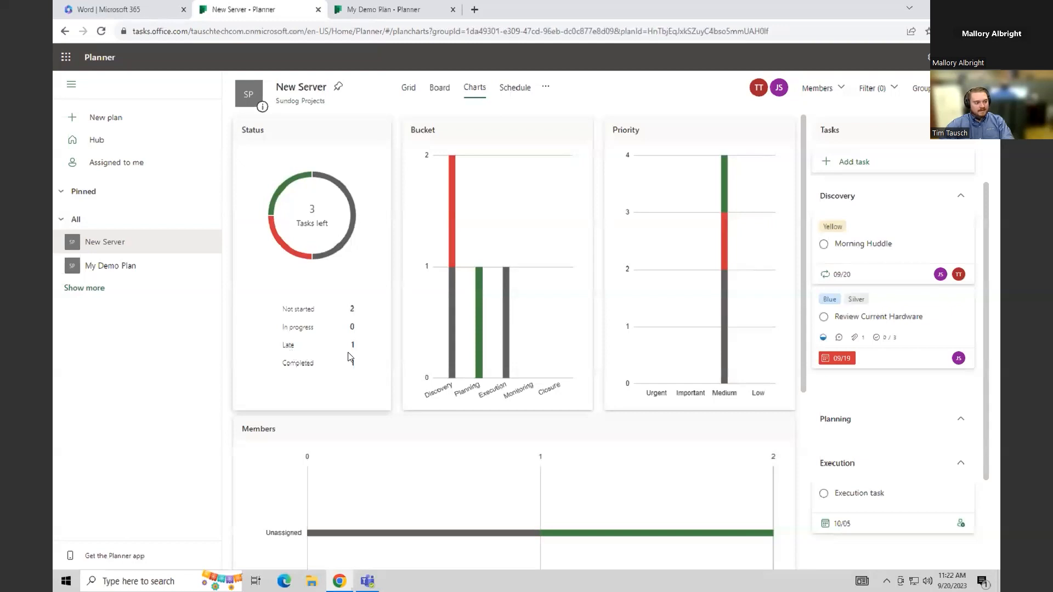
mouse_move(451, 204)
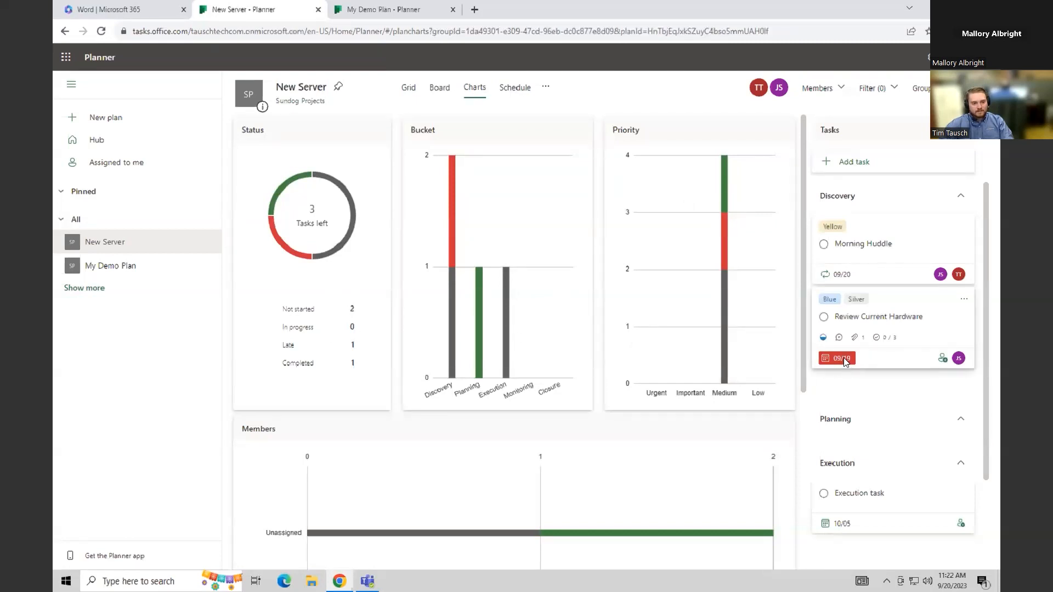
left_click(944, 326)
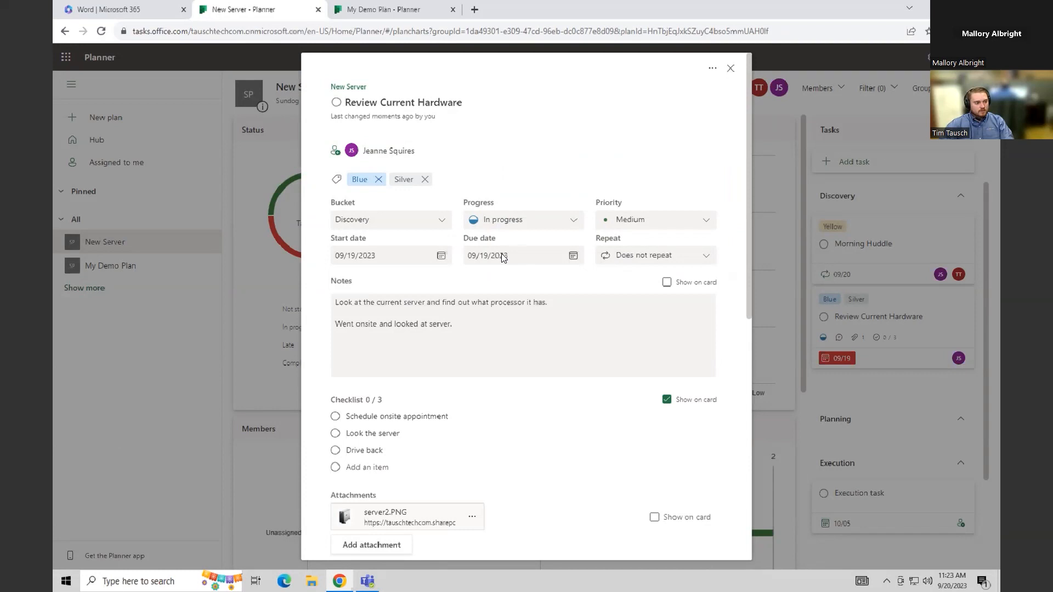
left_click(470, 345)
scroll(521, 422, "down", 3)
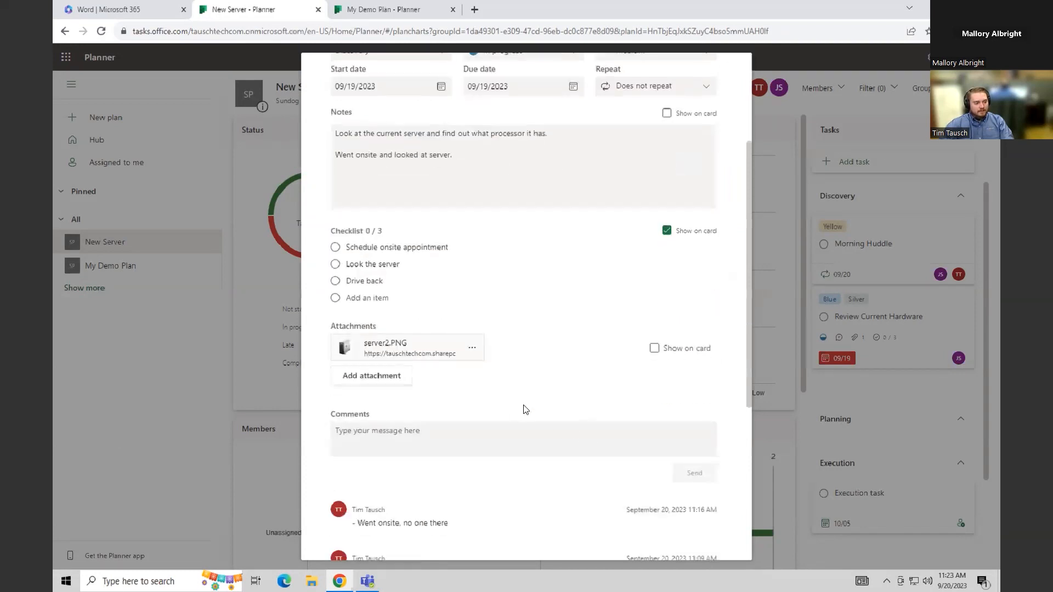
scroll(573, 388, "down", 3)
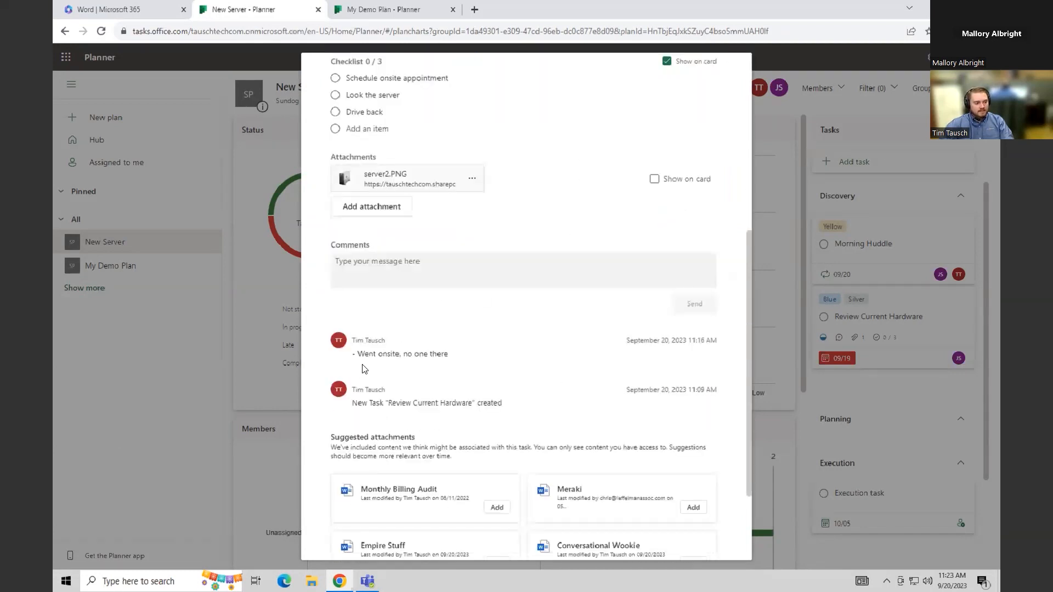
scroll(536, 329, "up", 6)
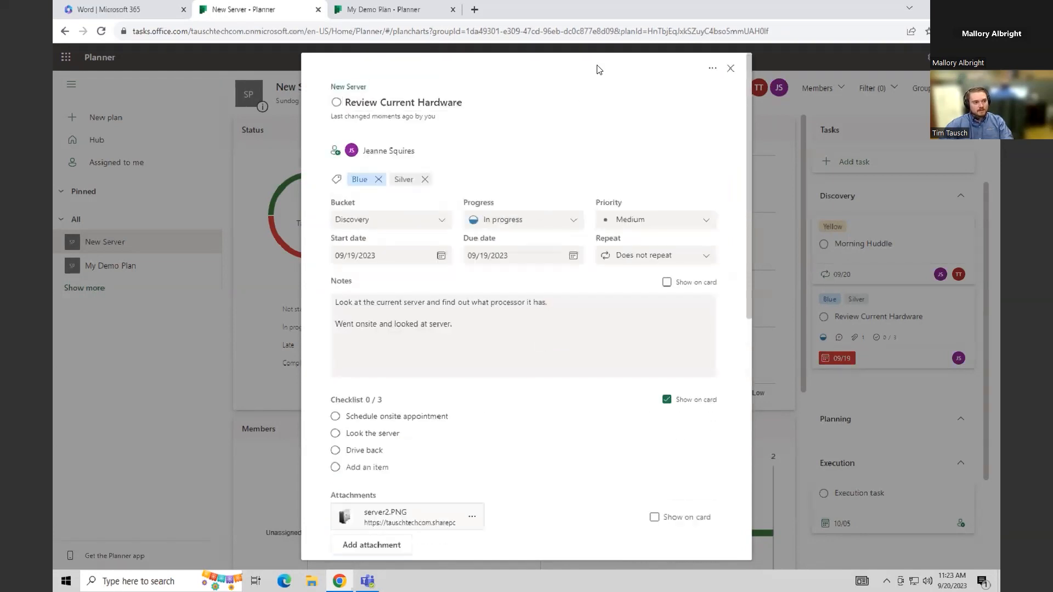
left_click(732, 69)
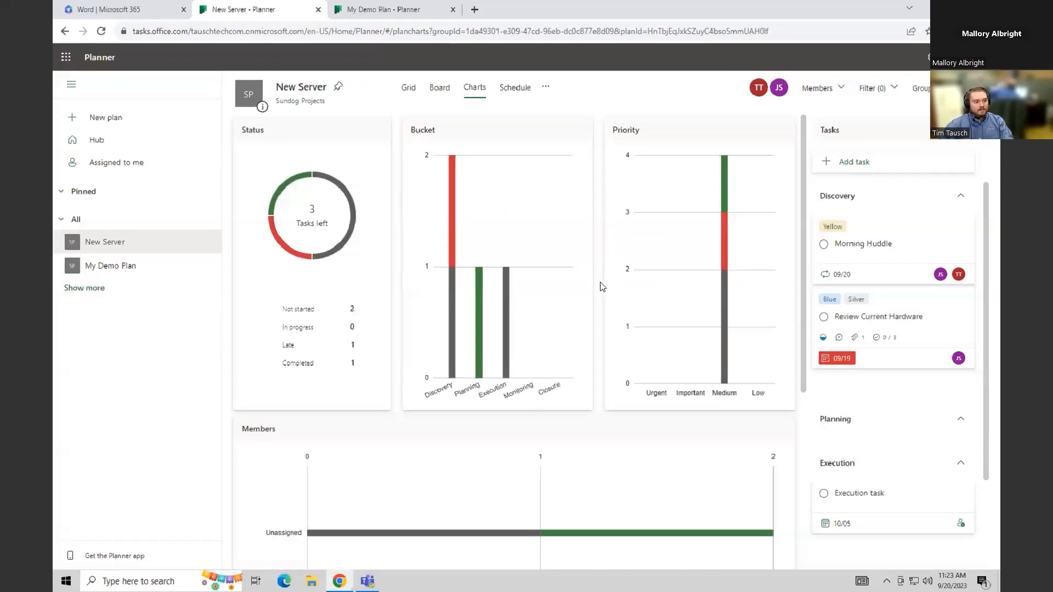
left_click(445, 94)
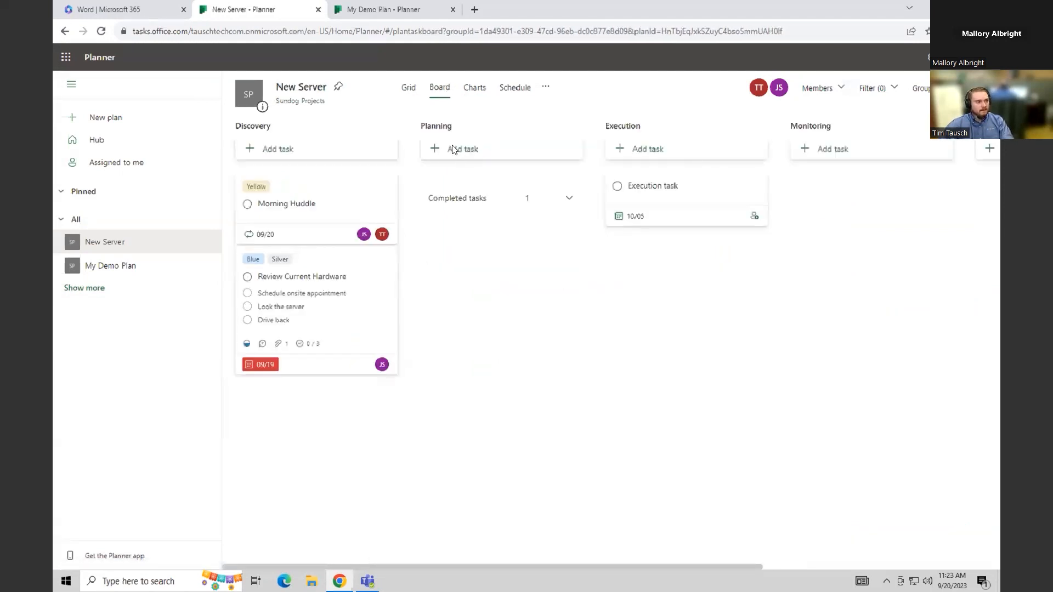
- Review the plan's tasks in grid view, including multi-task selection, its available actions and the assignment column, and return to the board
left_click(409, 91)
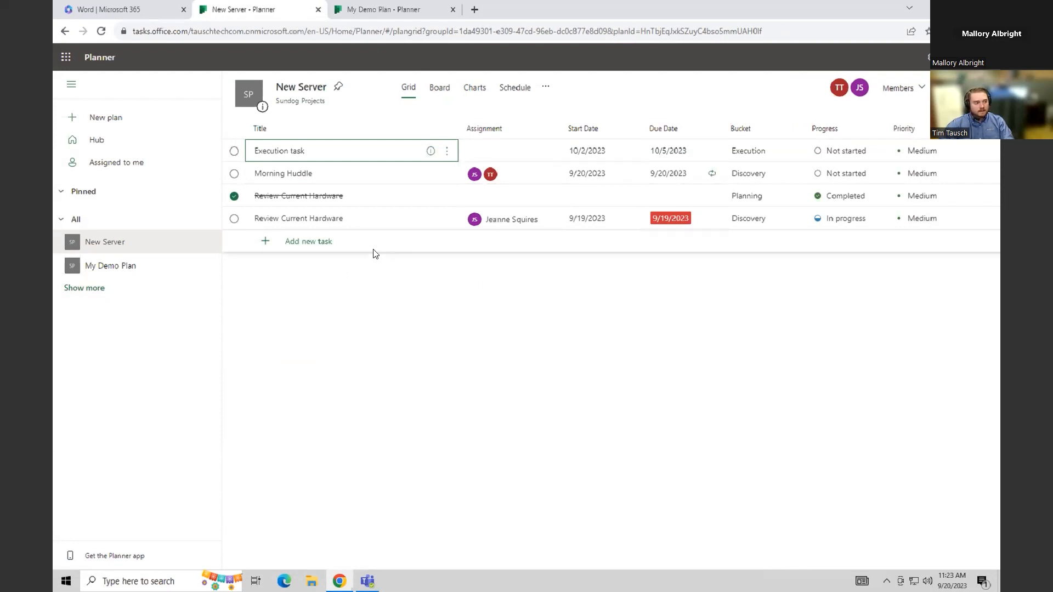
left_click(366, 192)
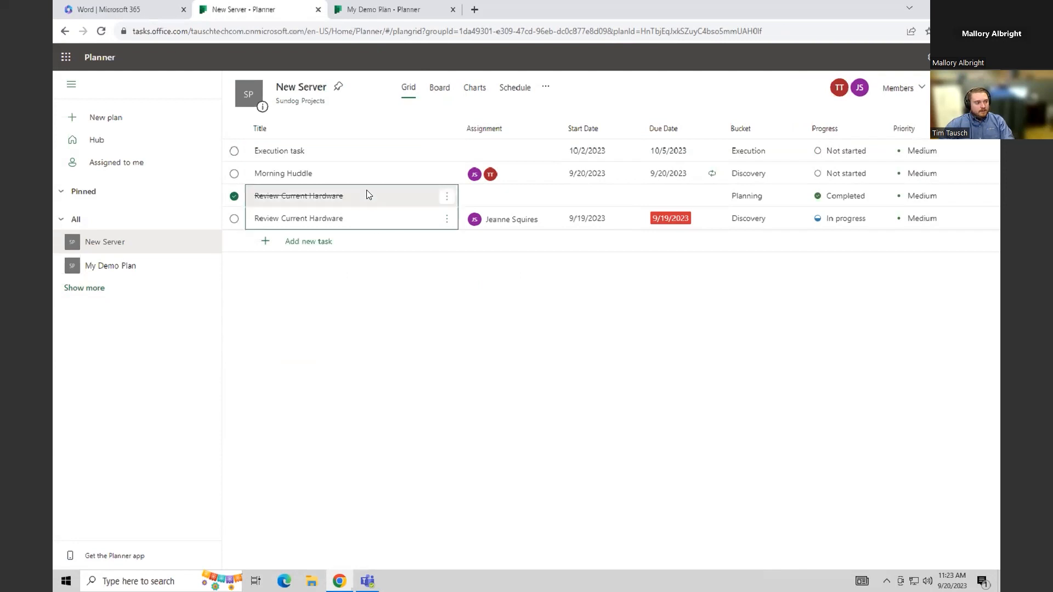
left_click(448, 220)
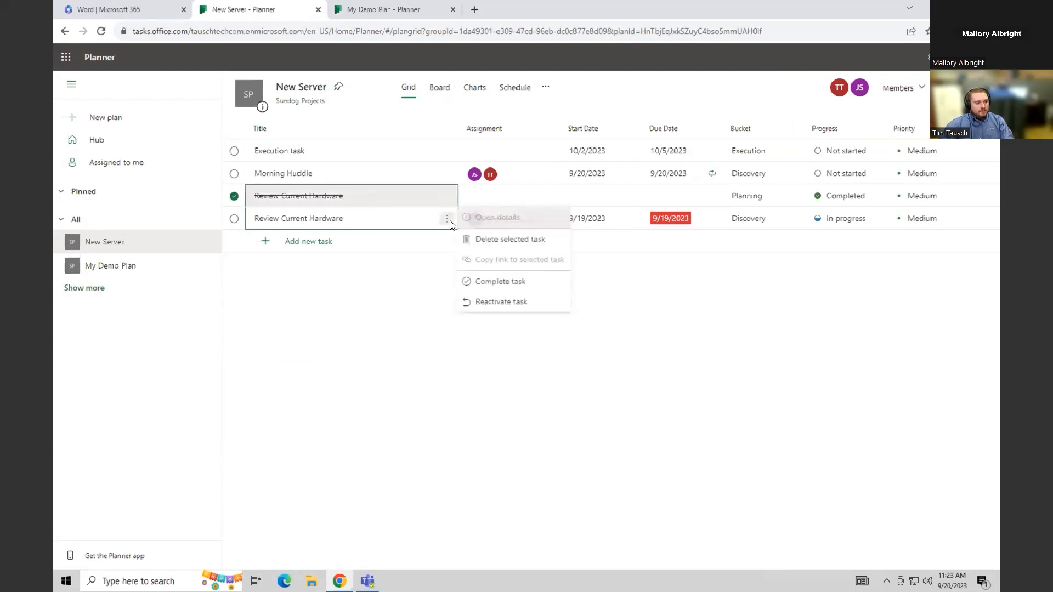
left_click(510, 362)
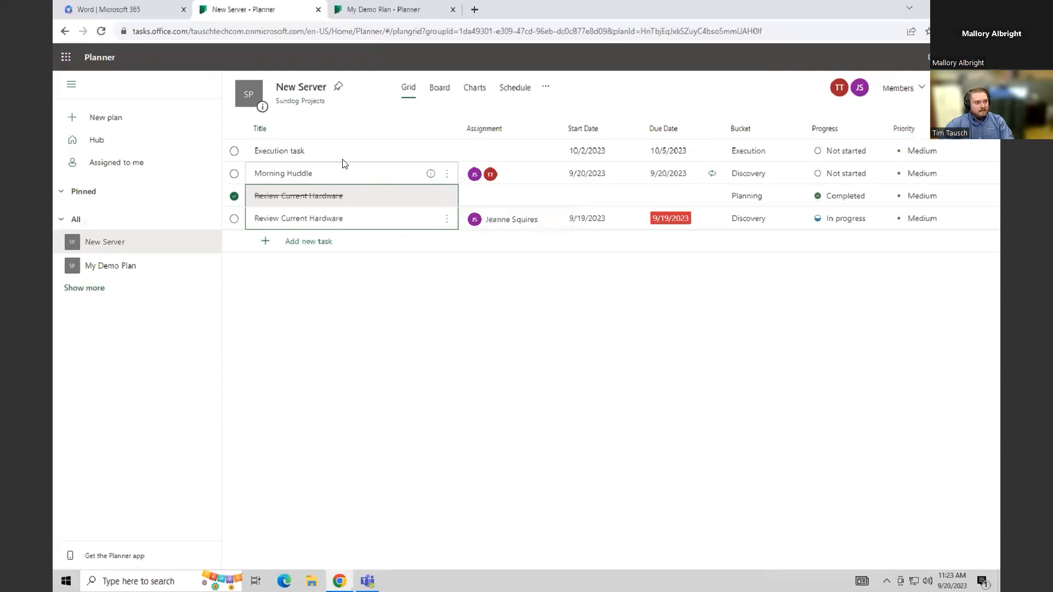
left_click_drag(275, 149, 336, 176)
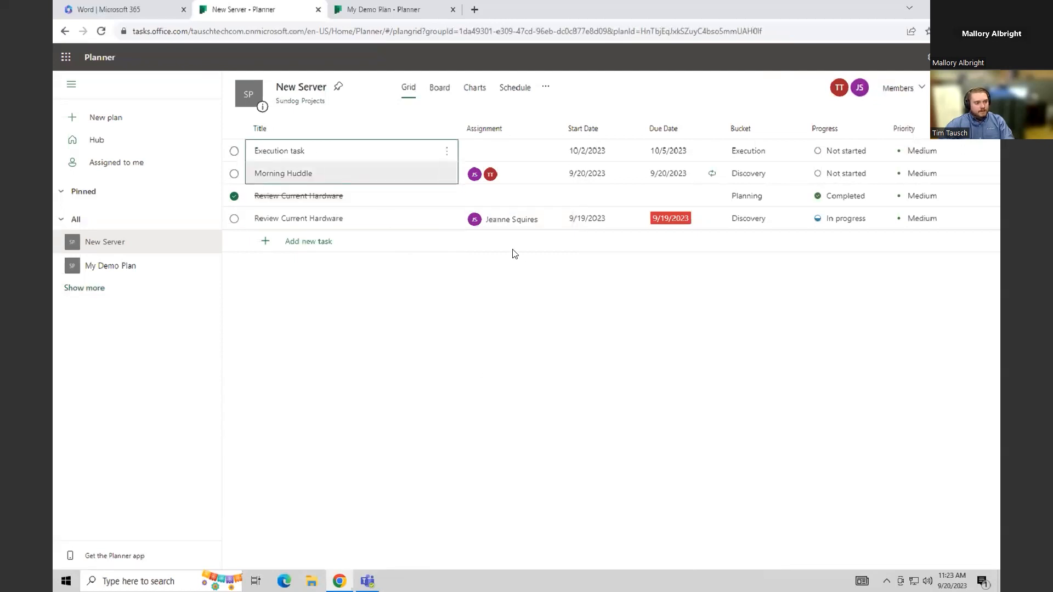
left_click(543, 196)
left_click(790, 320)
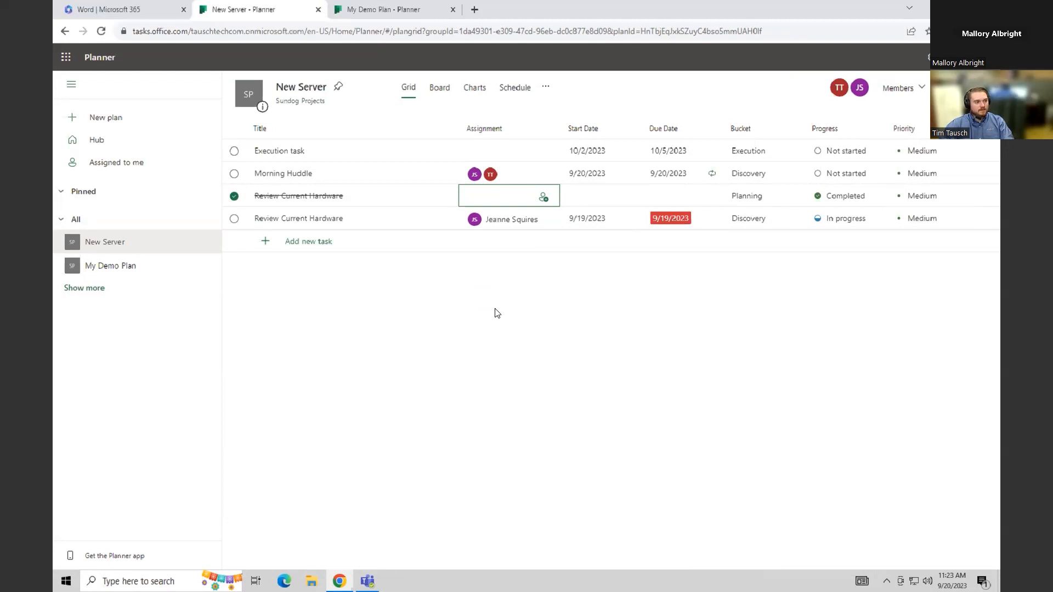
left_click(438, 89)
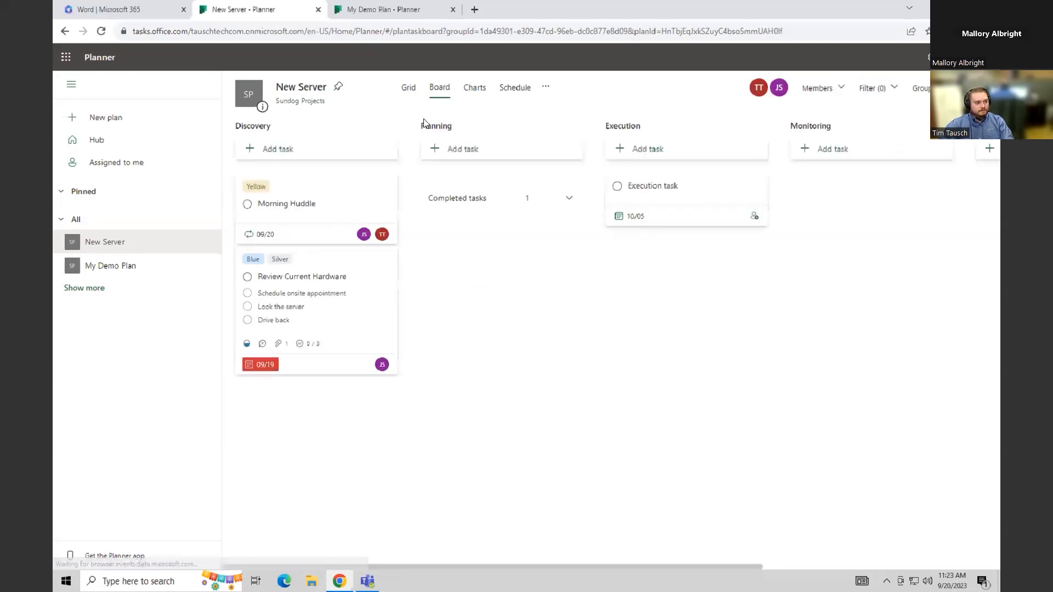
- Reactivate the completed Review Current Hardware task in the Planning bucket, and mark it complete again
left_click(568, 199)
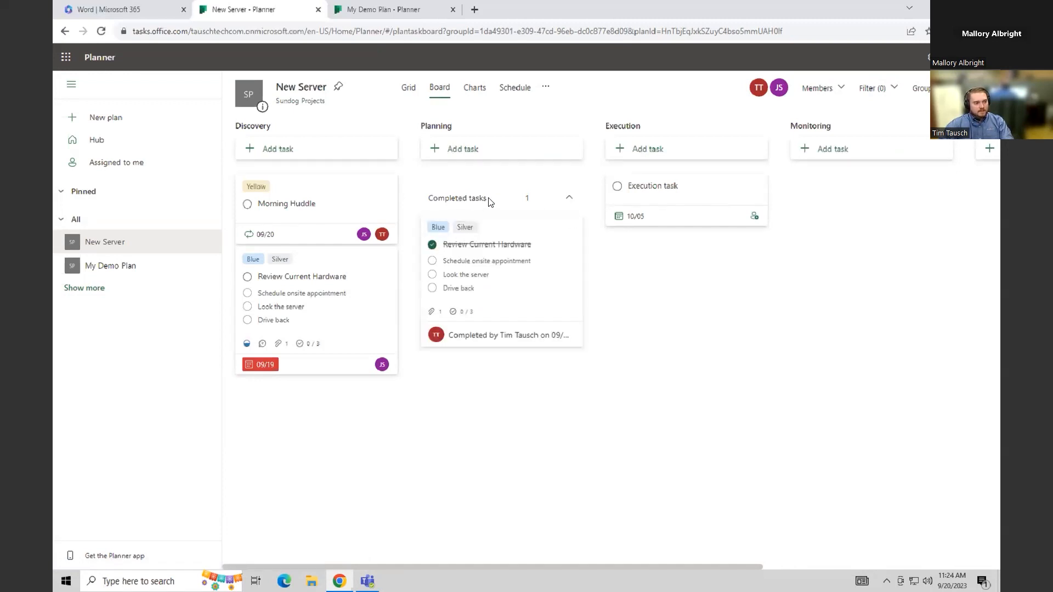
left_click(433, 245)
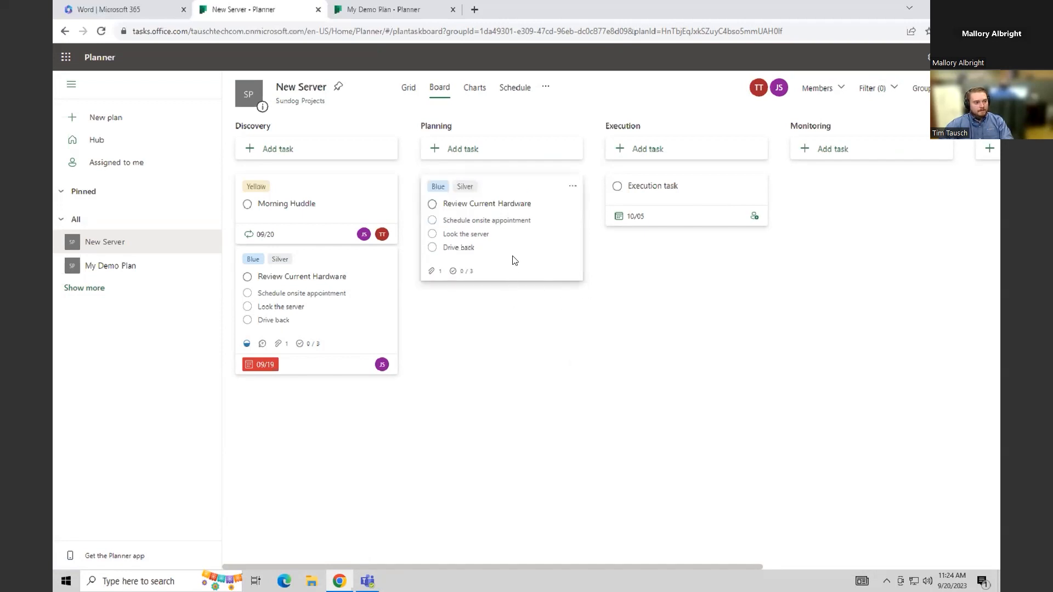
left_click(433, 204)
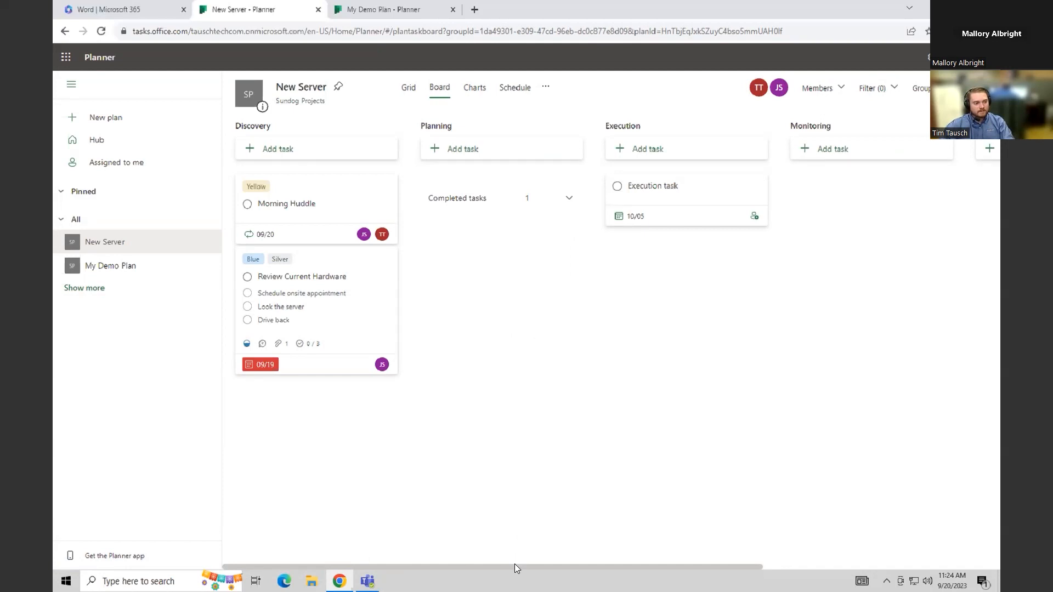
- Check off "Schedule onsite appointment" and "Look the server" on the Planning bucket's completed task, and review the checklist in its details
mouse_move(514, 566)
left_mouse_down()
mouse_move(556, 563)
mouse_move(506, 563)
left_mouse_up()
left_click(570, 200)
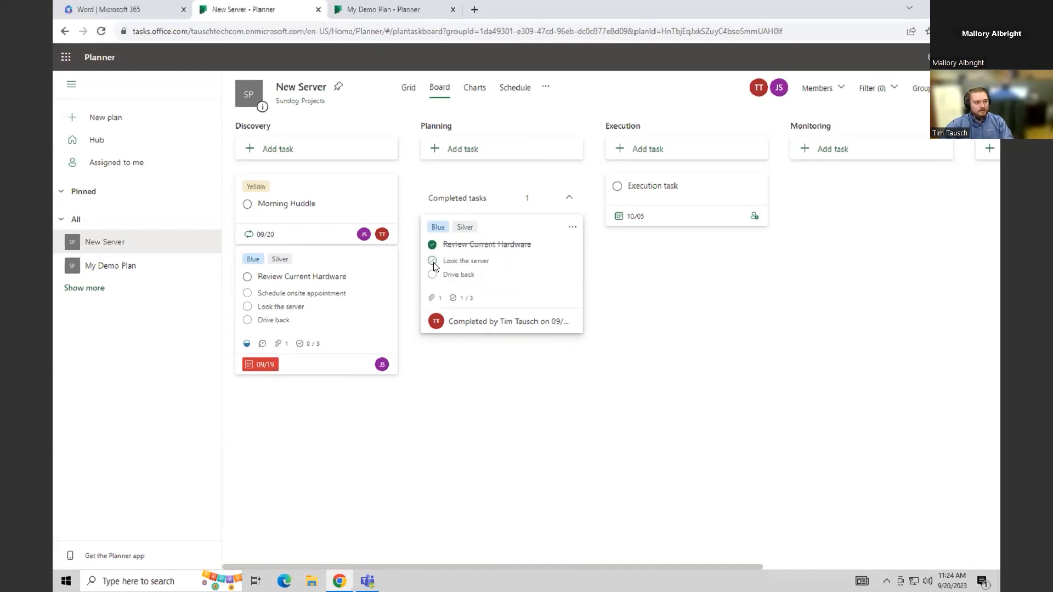
left_click(433, 261)
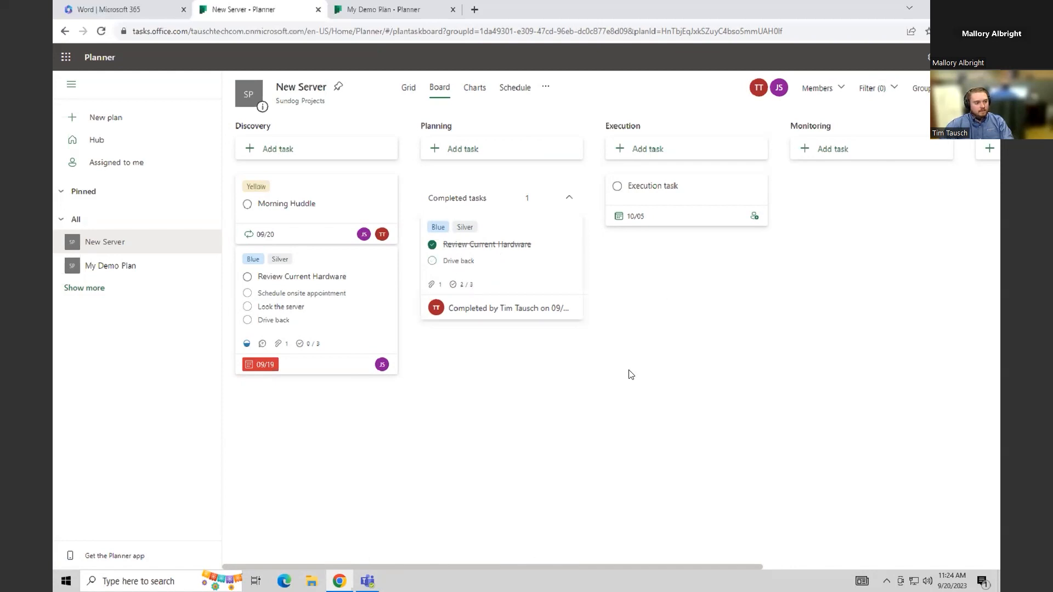
left_click(515, 237)
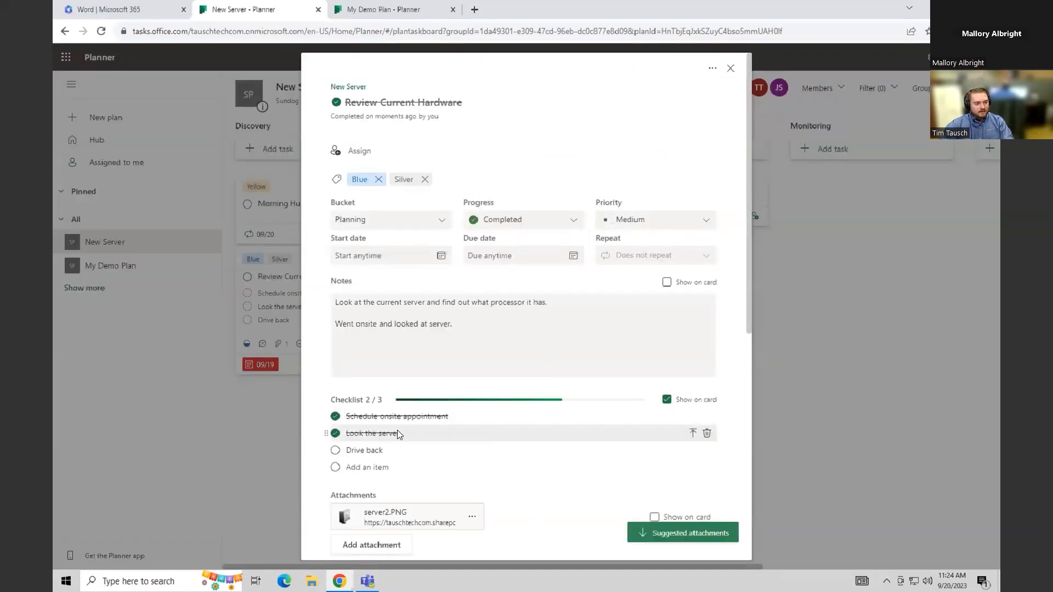
scroll(455, 438, "down", 1)
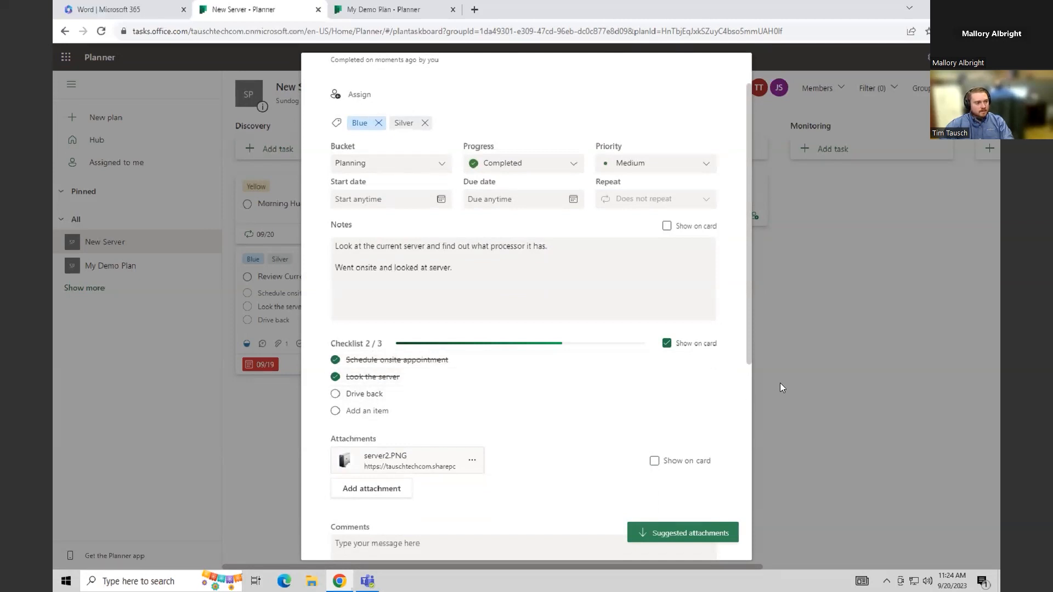
left_click(792, 376)
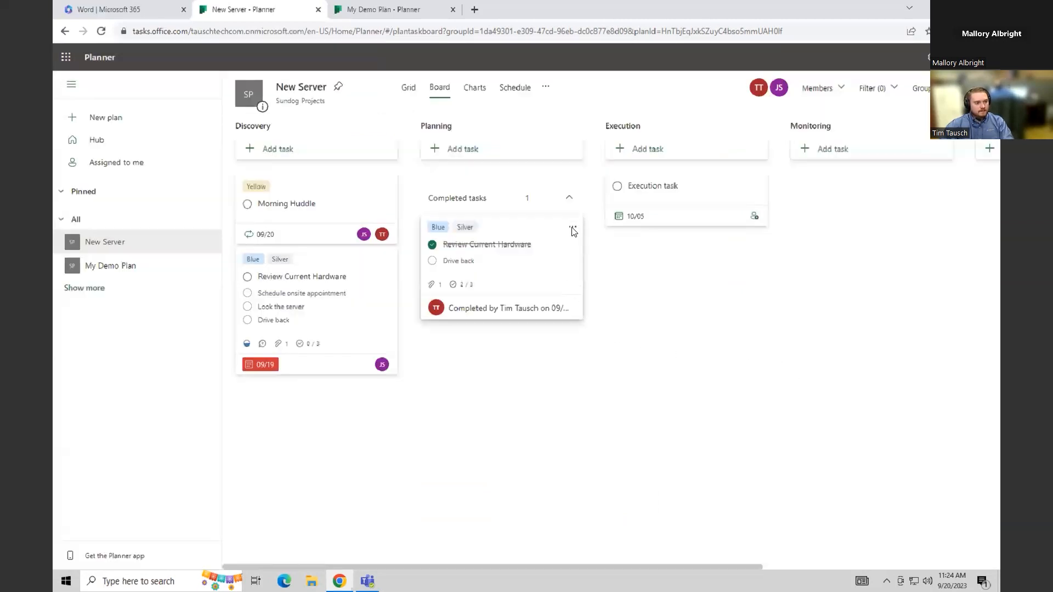
- View the available actions for the completed Review Current Hardware task, open the plan's shared files in SharePoint, and return to the board
left_click(572, 229)
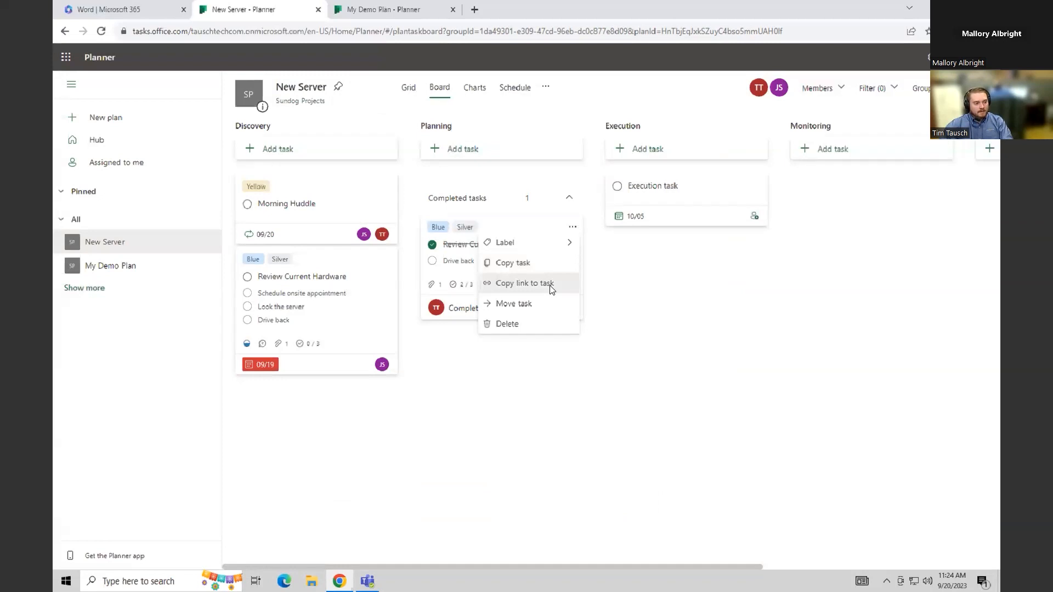
left_click(644, 295)
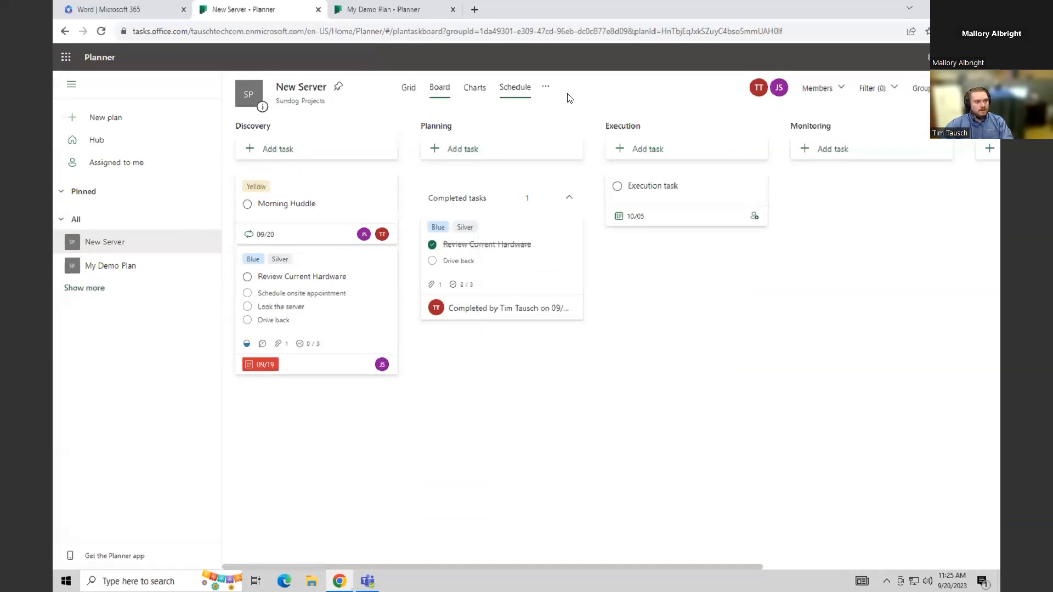
left_click(546, 88)
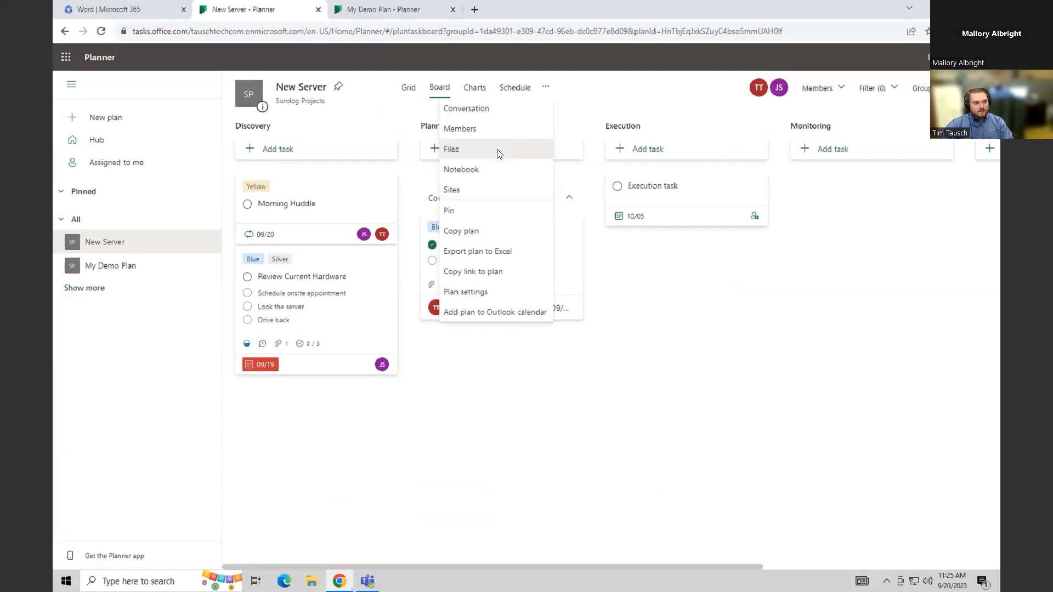
left_click(461, 154)
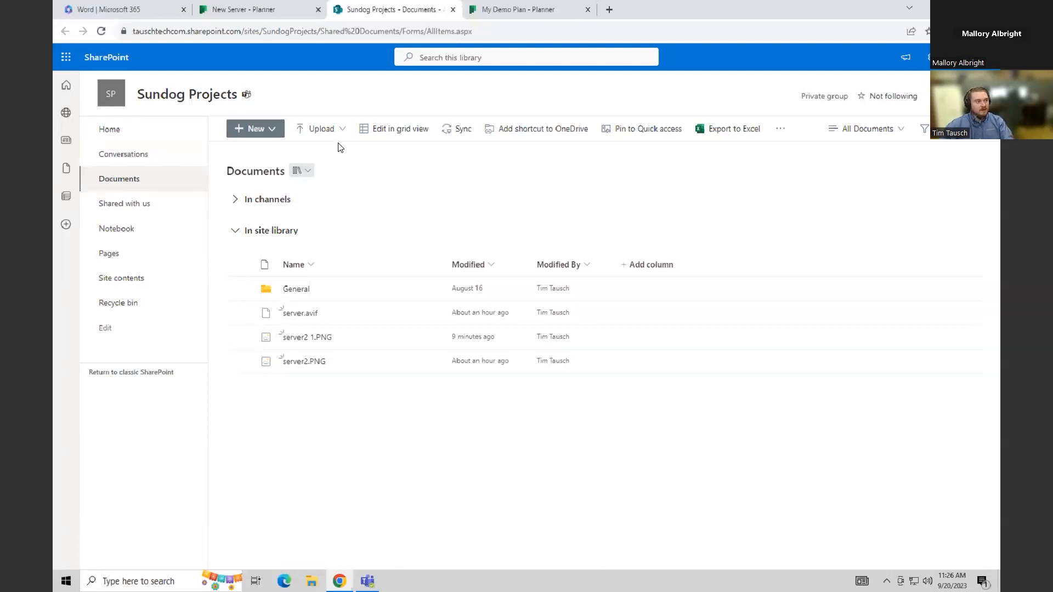
left_click(247, 18)
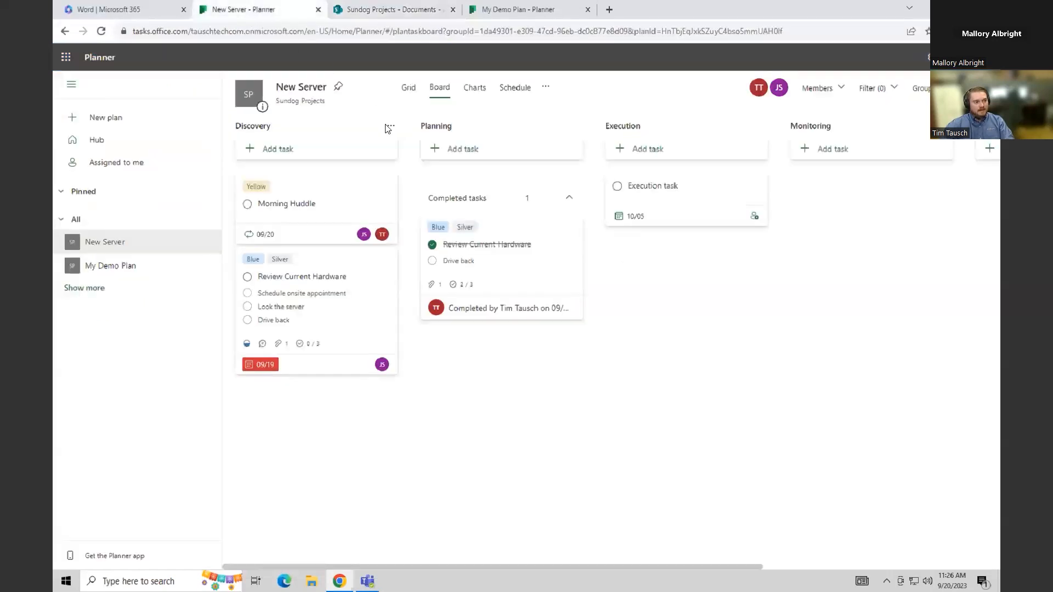
- Open the plan's shared OneNote notebook, bring up and cancel the new section prompt, and return to the board
left_click(546, 88)
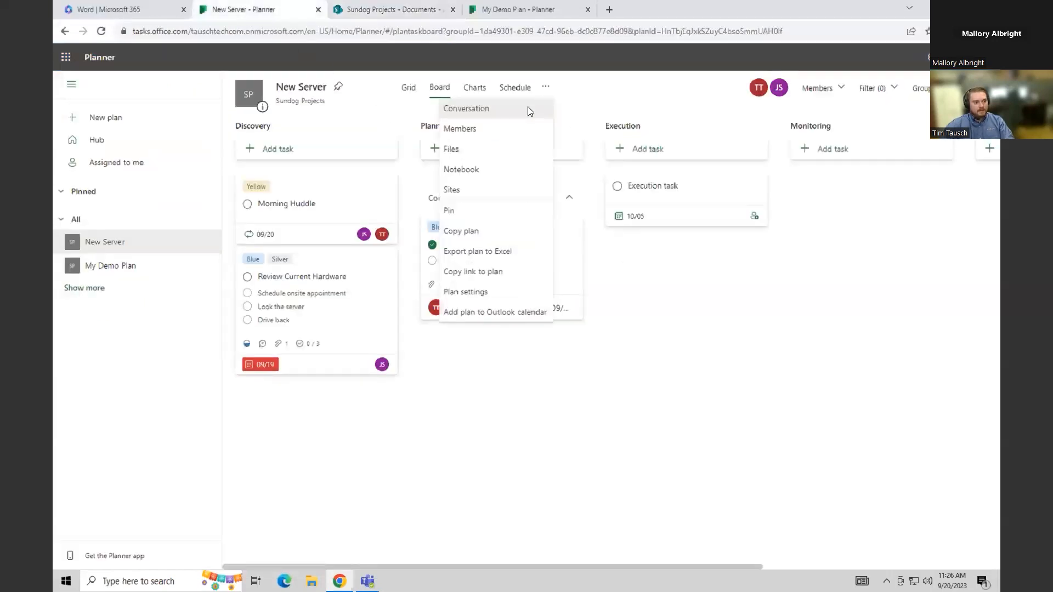
left_click(471, 175)
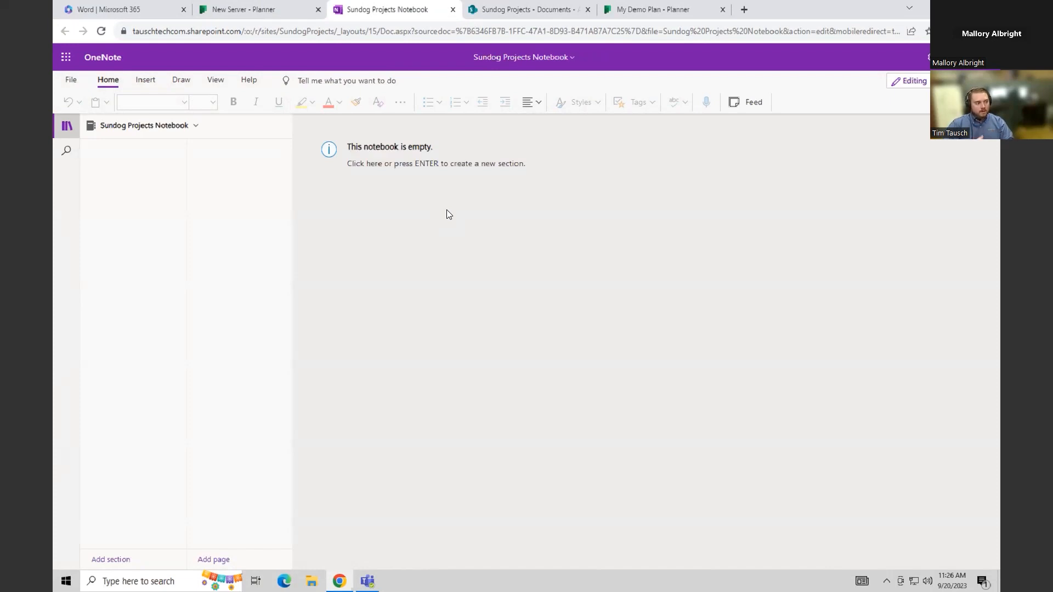
left_click(371, 259)
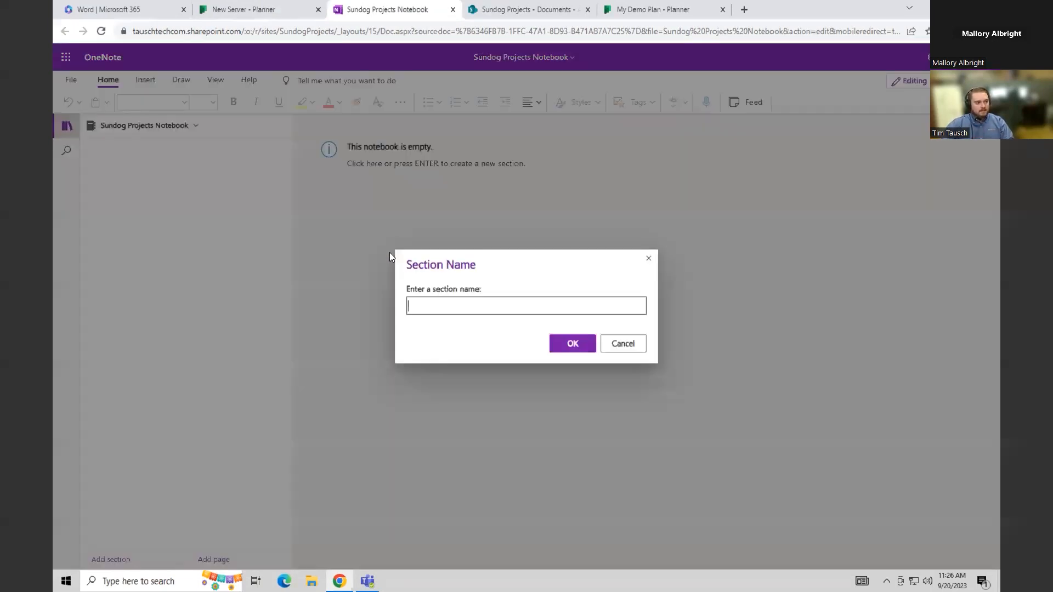
left_click(648, 259)
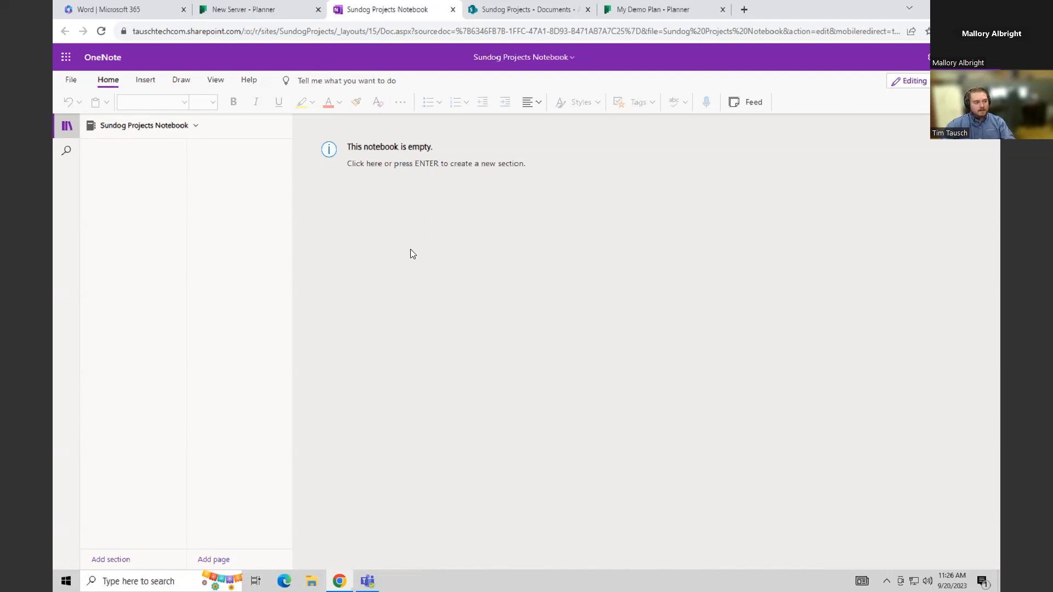
left_click(261, 10)
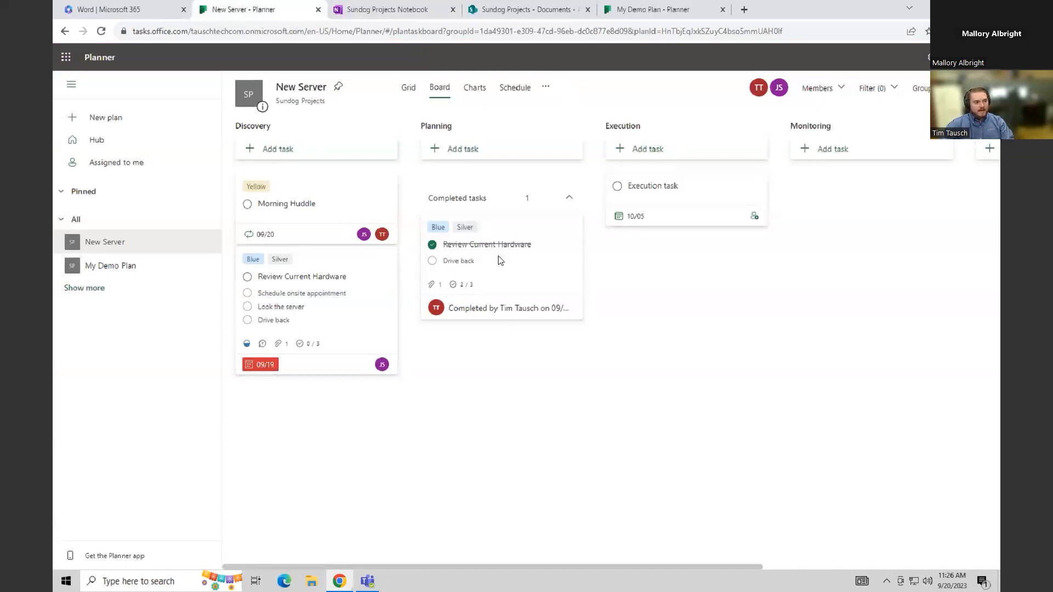
- Open the plan settings, try the suggested server backgrounds, and apply the server rack picture with blue and yellow lights
left_click(546, 87)
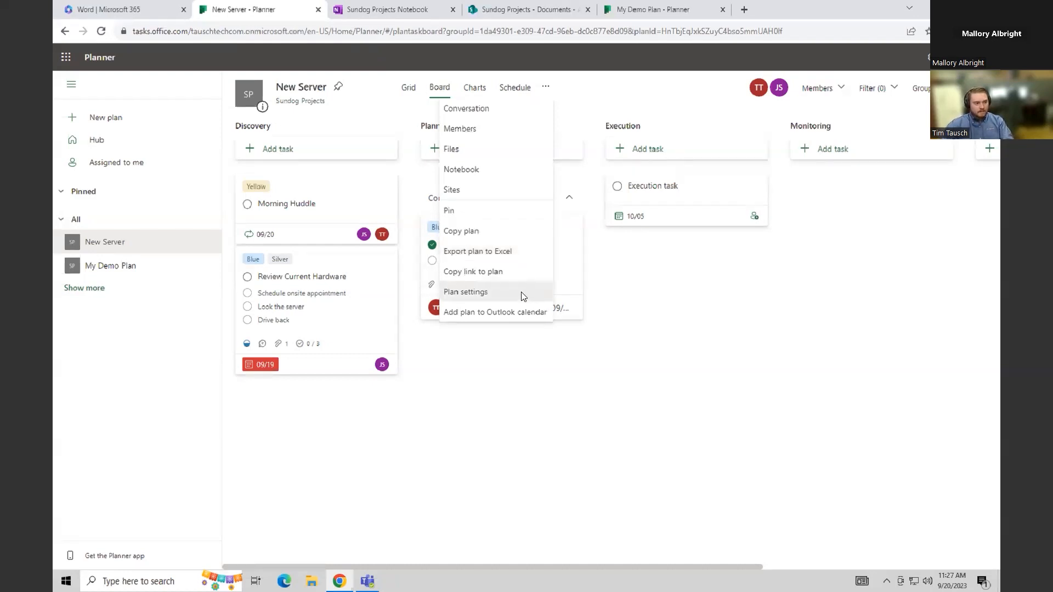
left_click(481, 293)
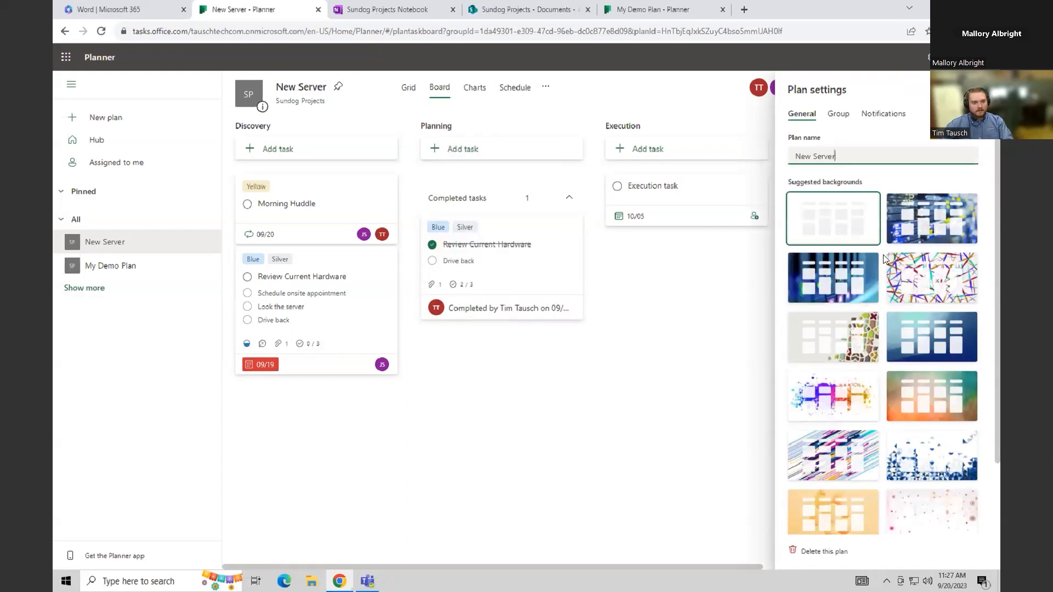
left_click(911, 227)
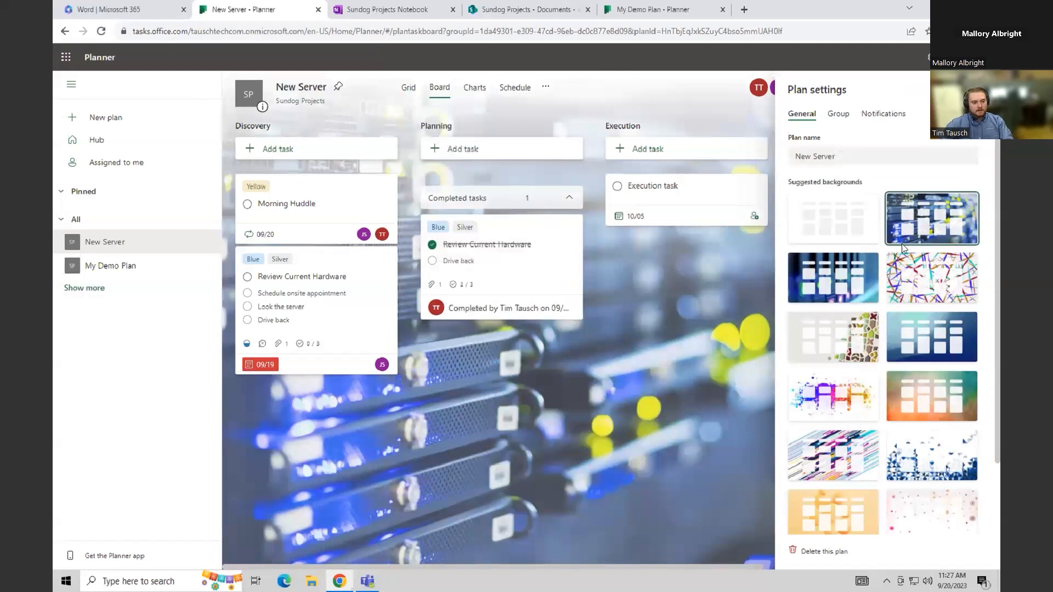
left_click(855, 289)
scroll(889, 464, "down", 1)
scroll(891, 466, "up", 1)
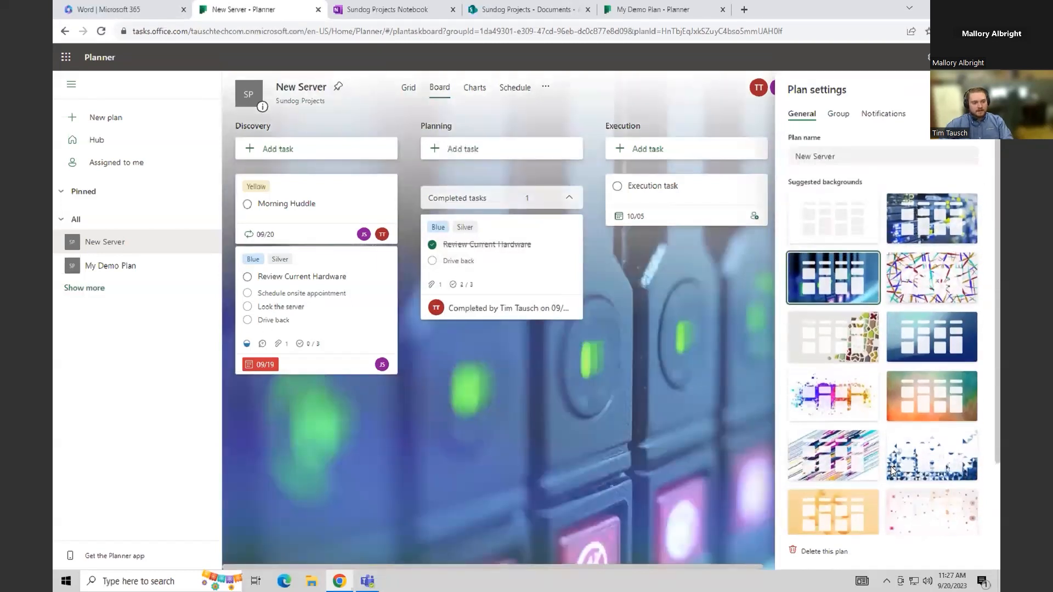
left_click(925, 216)
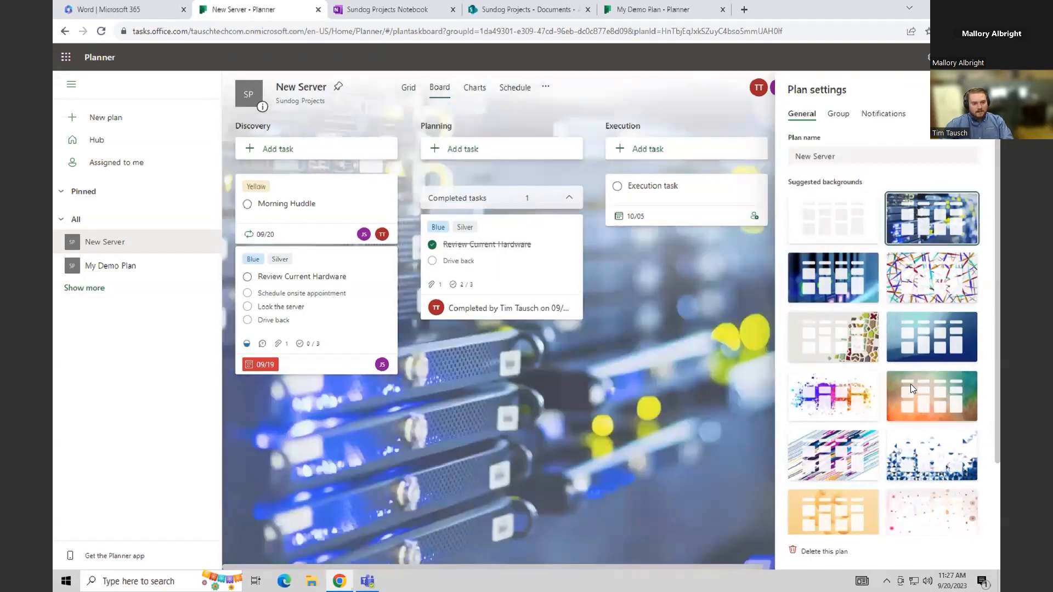
scroll(910, 384, "down", 2)
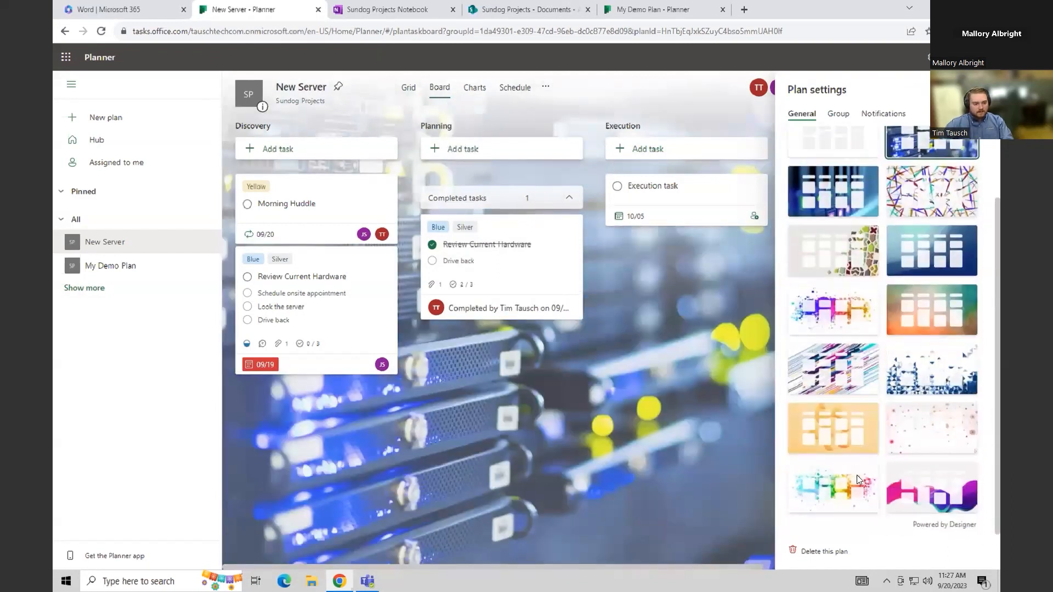
scroll(865, 443, "up", 2)
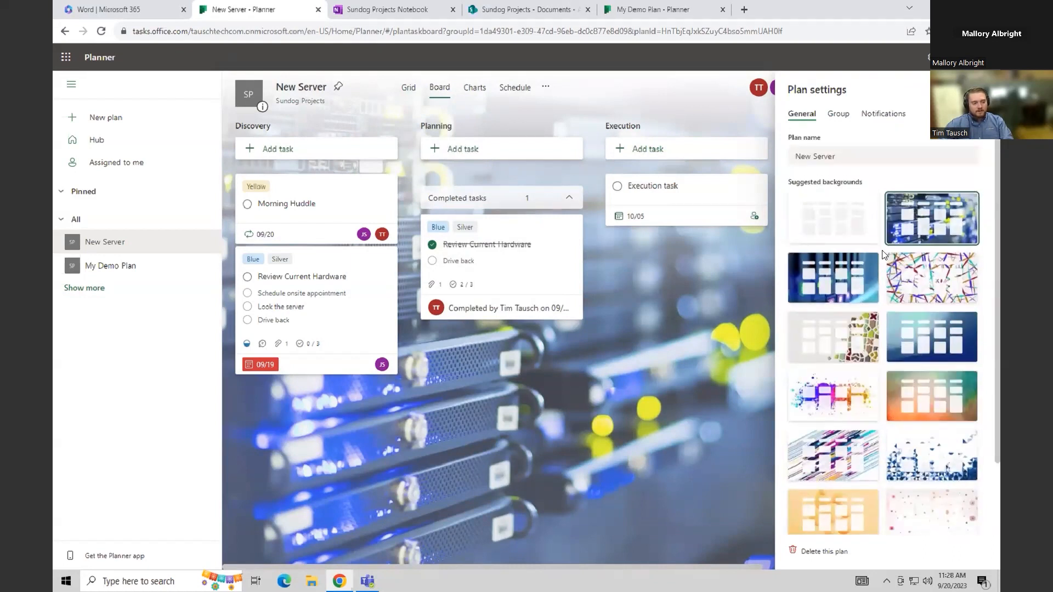
- Change the plan name to "new construction" in the plan settings
left_click(868, 158)
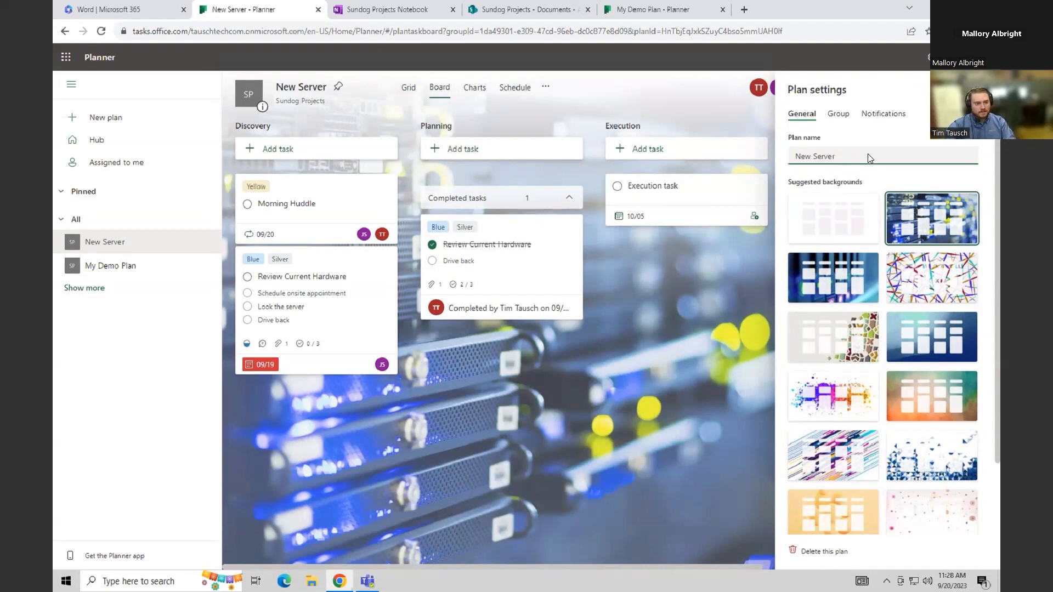
key("BackSpace")
key("BackSpace")
key("BackSpace")
key("BackSpace")
key("BackSpace")
key("BackSpace")
key("BackSpace")
key("BackSpace")
key("BackSpace")
key("BackSpace")
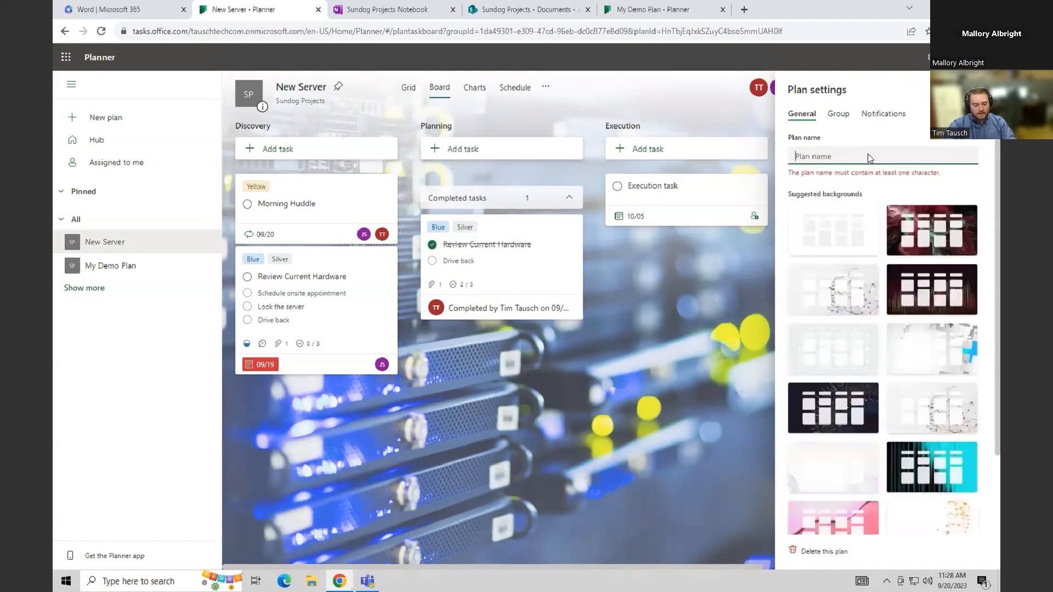
type("new c")
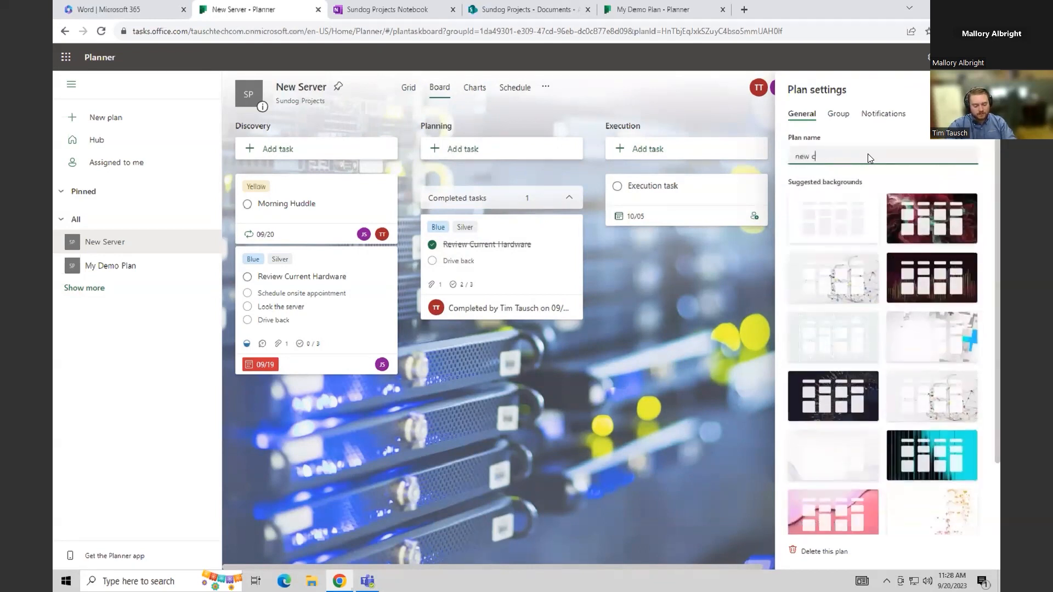
type("onstruction")
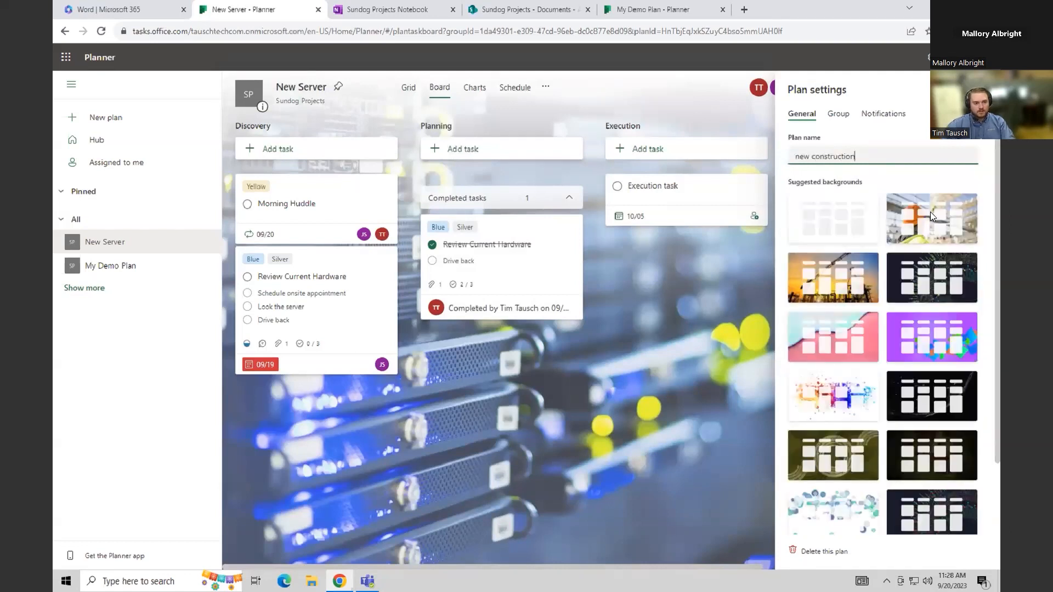
- Try several of the newly suggested backgrounds on the plan and apply the one showing a worker in an orange hard hat
left_click(853, 268)
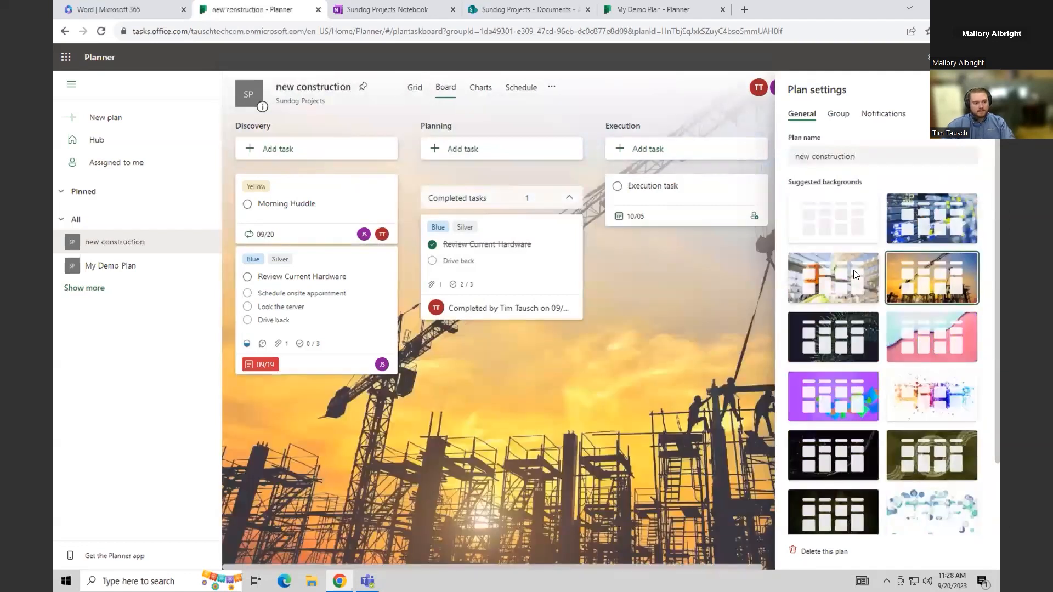
left_click(830, 333)
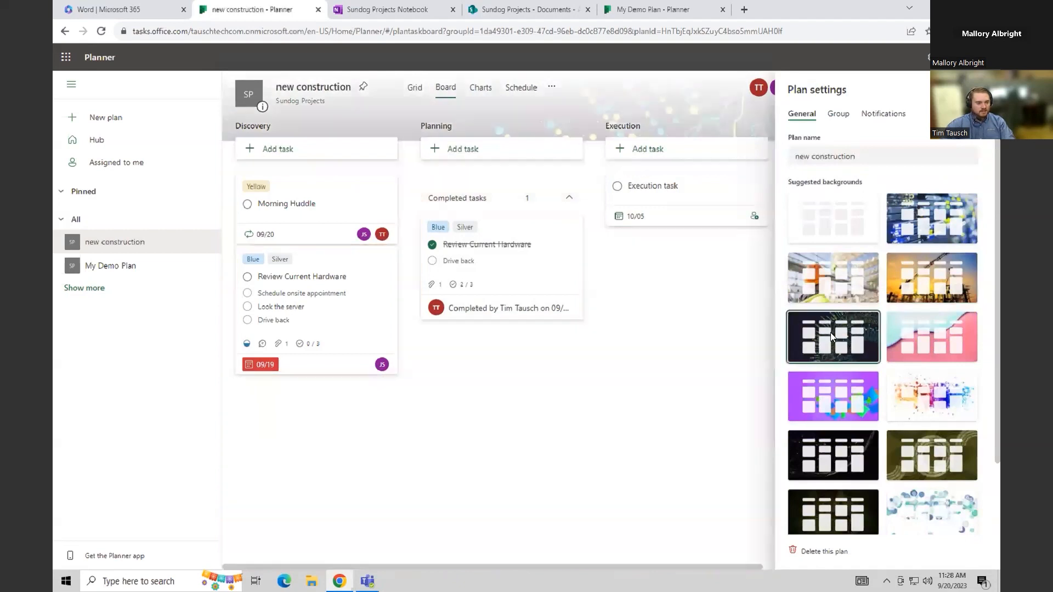
left_click(926, 342)
left_click(933, 232)
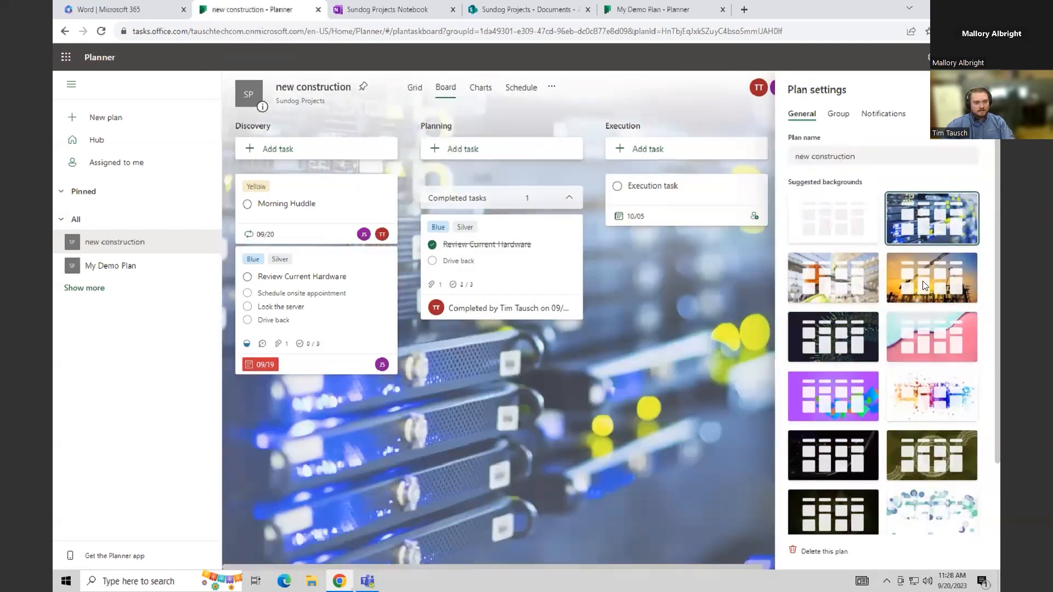
left_click(926, 277)
left_click(856, 283)
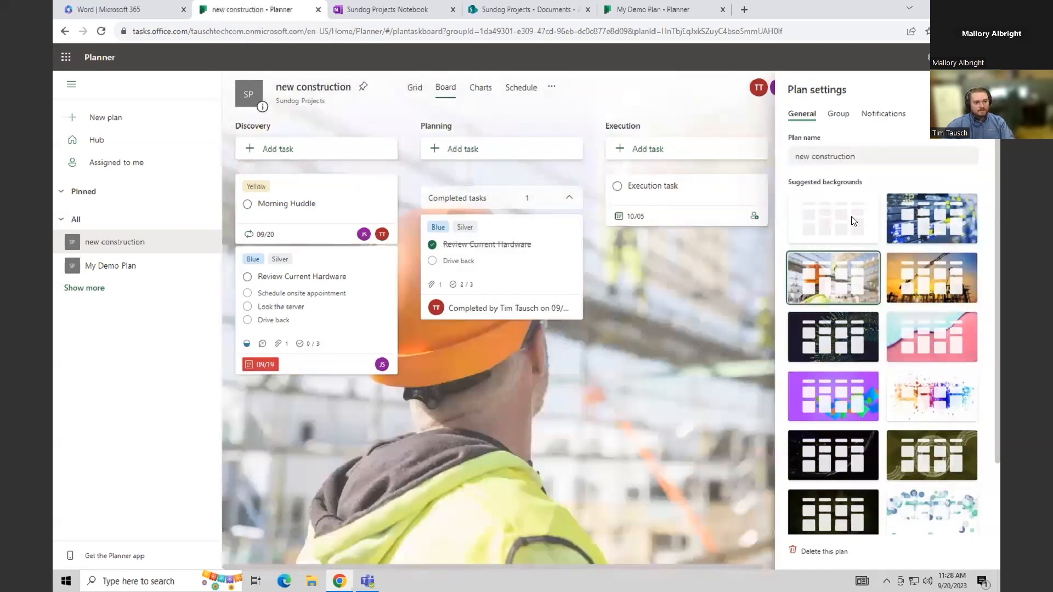
- Replace the plan name with "New server" in the plan settings
left_click(880, 160)
key("BackSpace")
key("BackSpace")
key("BackSpace")
key("BackSpace")
key("BackSpace")
key("BackSpace")
key("BackSpace")
key("BackSpace")
key("BackSpace")
key("BackSpace")
key("BackSpace")
key("BackSpace")
key("BackSpace")
key("BackSpace")
key("BackSpace")
key("BackSpace")
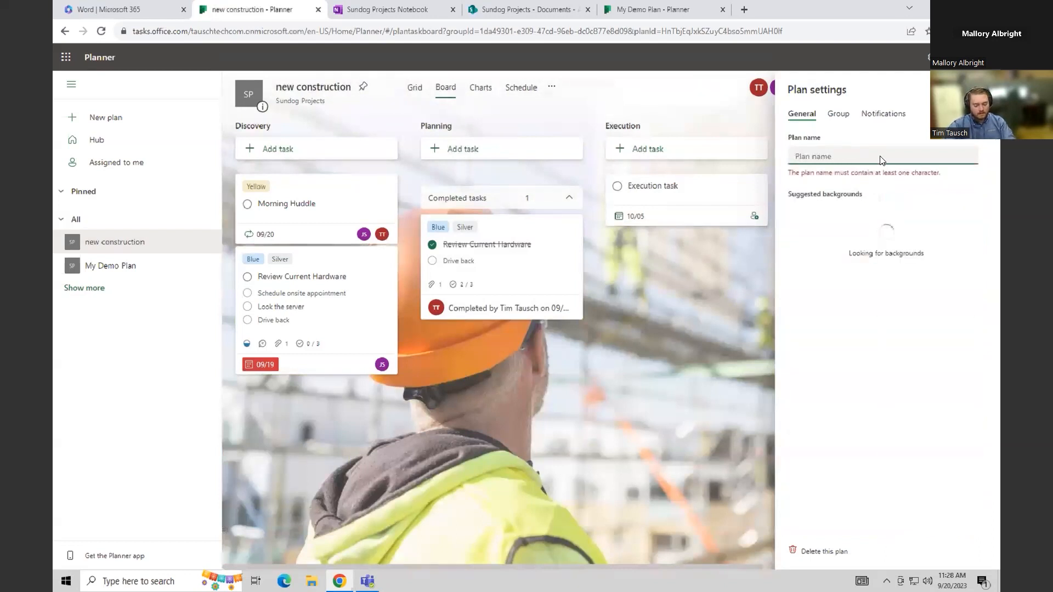
type("New server")
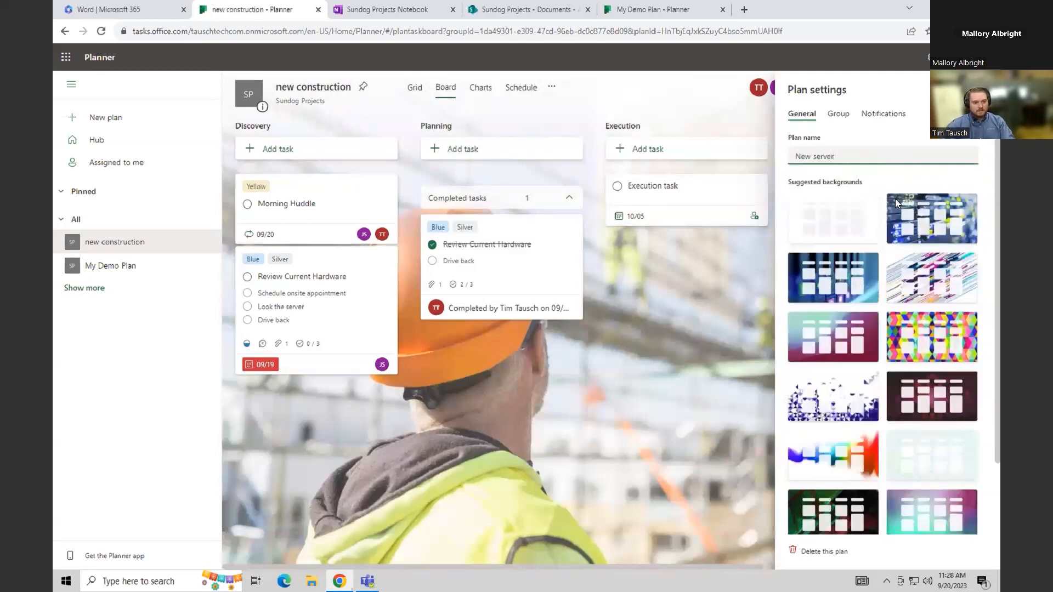
- Compare the two suggested server backgrounds, apply the blue one with glowing green lights, and close the plan settings
left_click(848, 280)
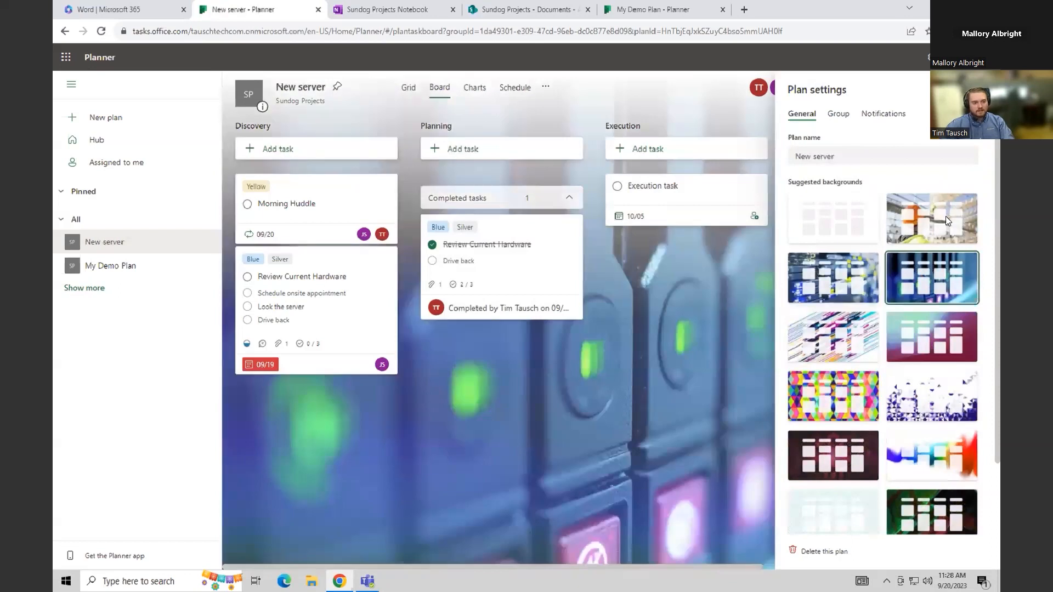
left_click(848, 271)
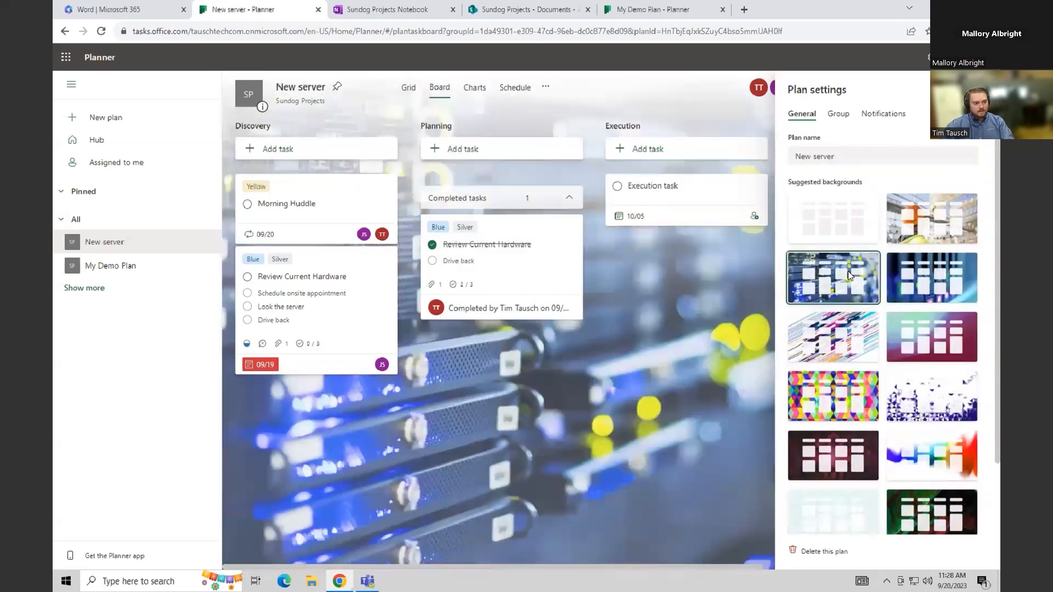
left_click(910, 277)
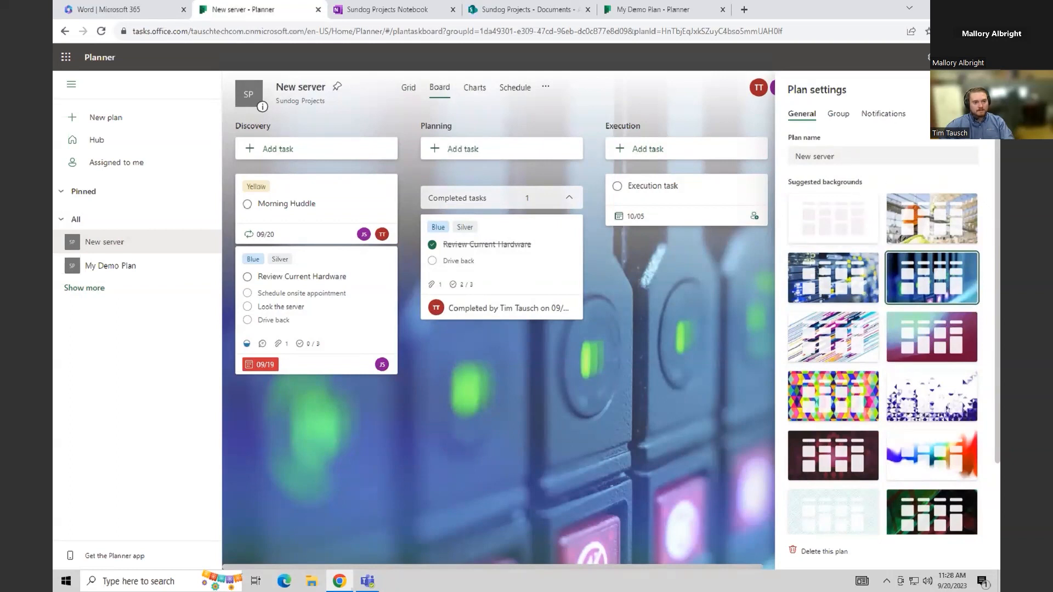
left_click(981, 90)
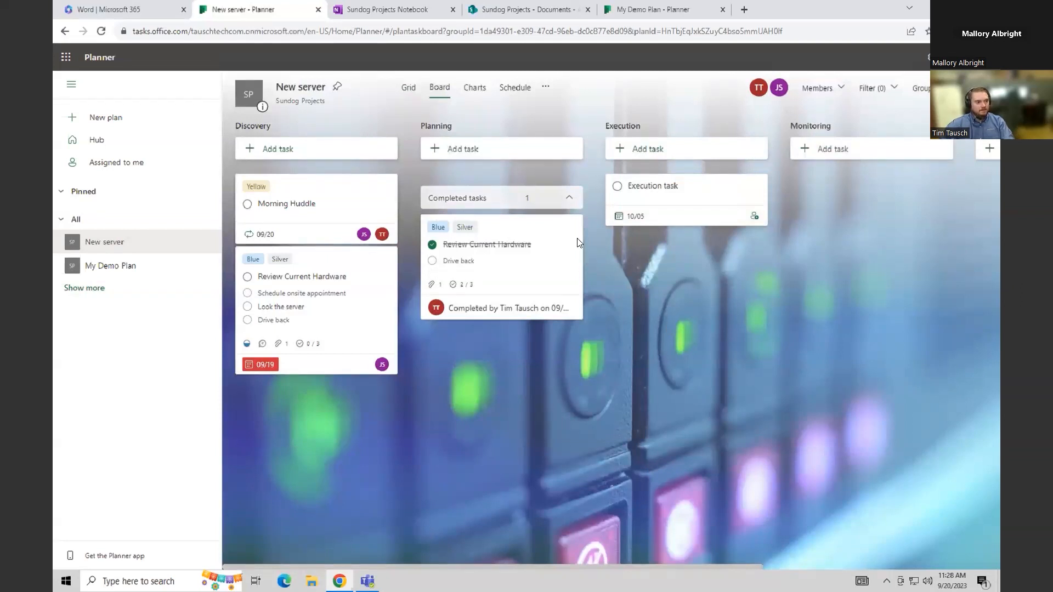
- Reopen the plan settings and review the group's name, description and privacy options, along with the notification options
left_click(546, 86)
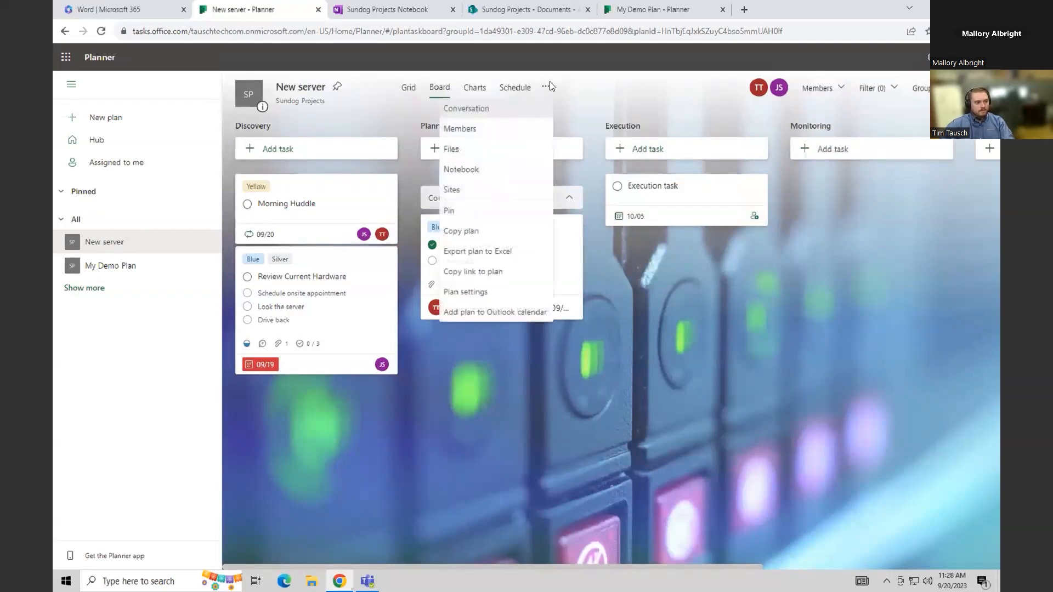
left_click(482, 296)
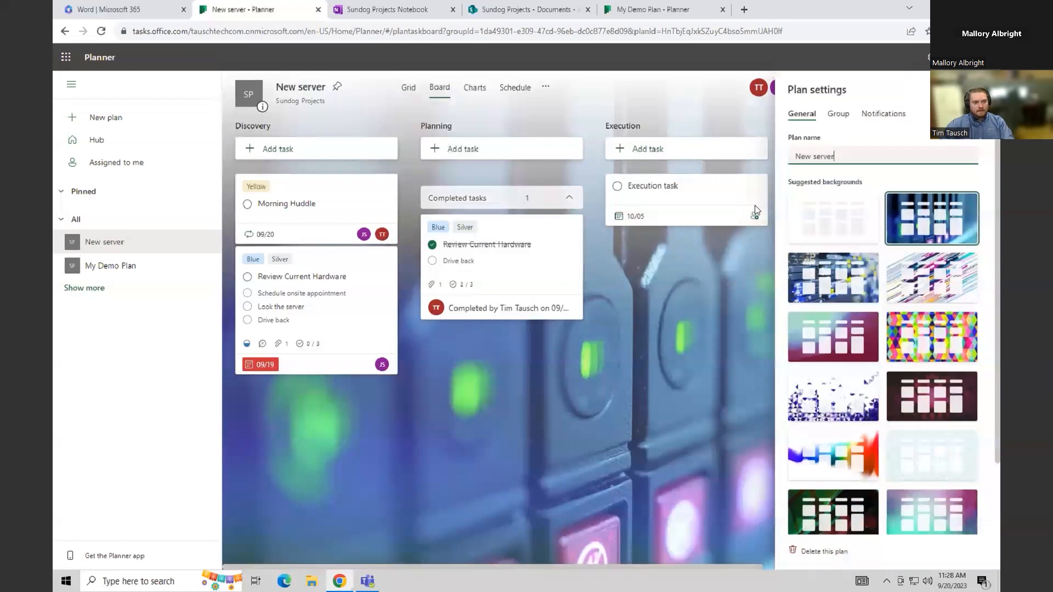
left_click(838, 115)
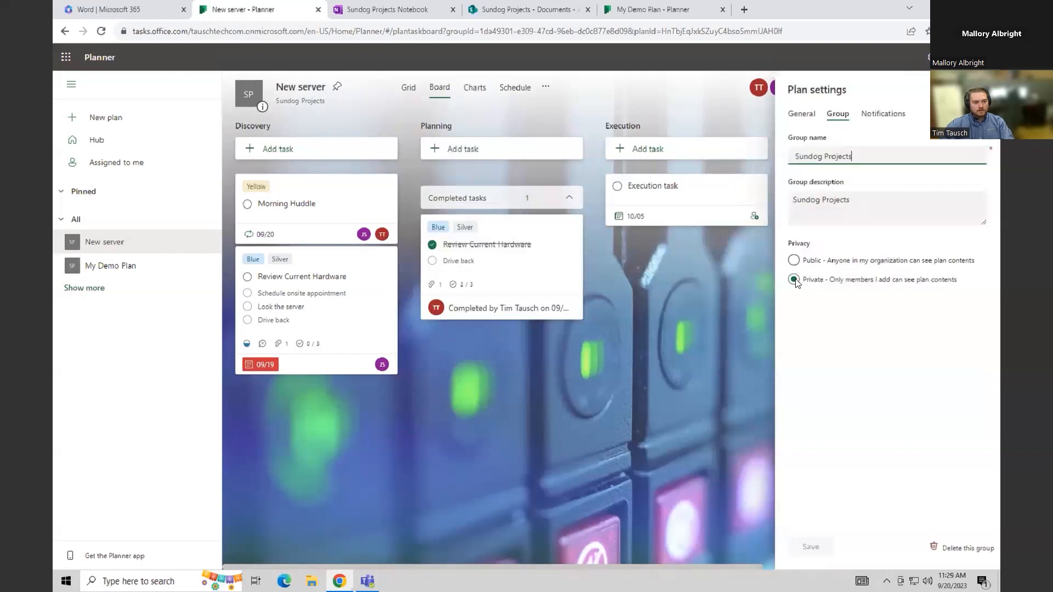
left_click(885, 116)
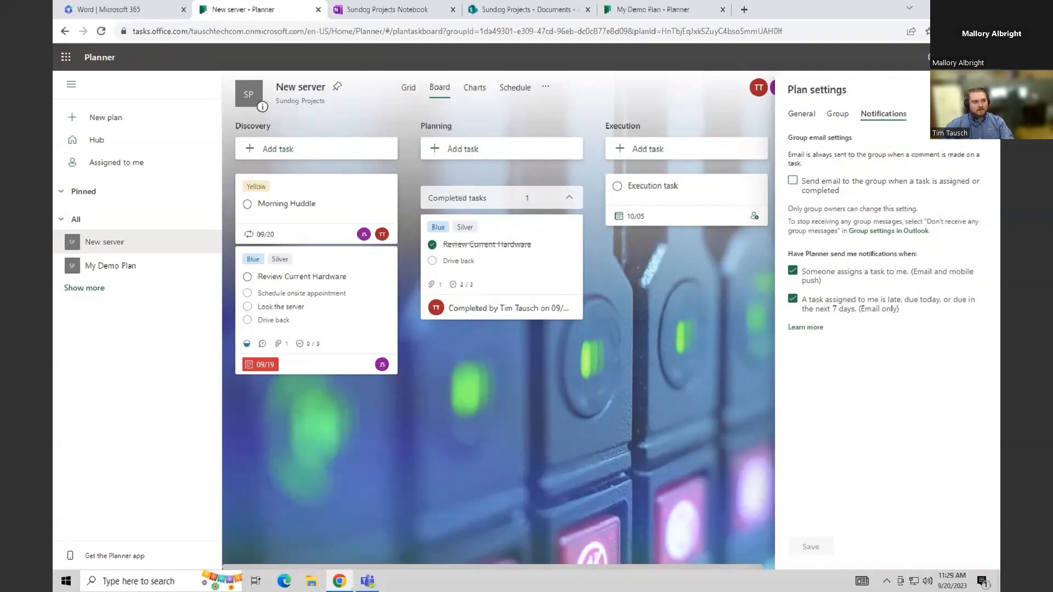
- Close the plan settings and look over the plan's additional options without choosing one
left_click(985, 89)
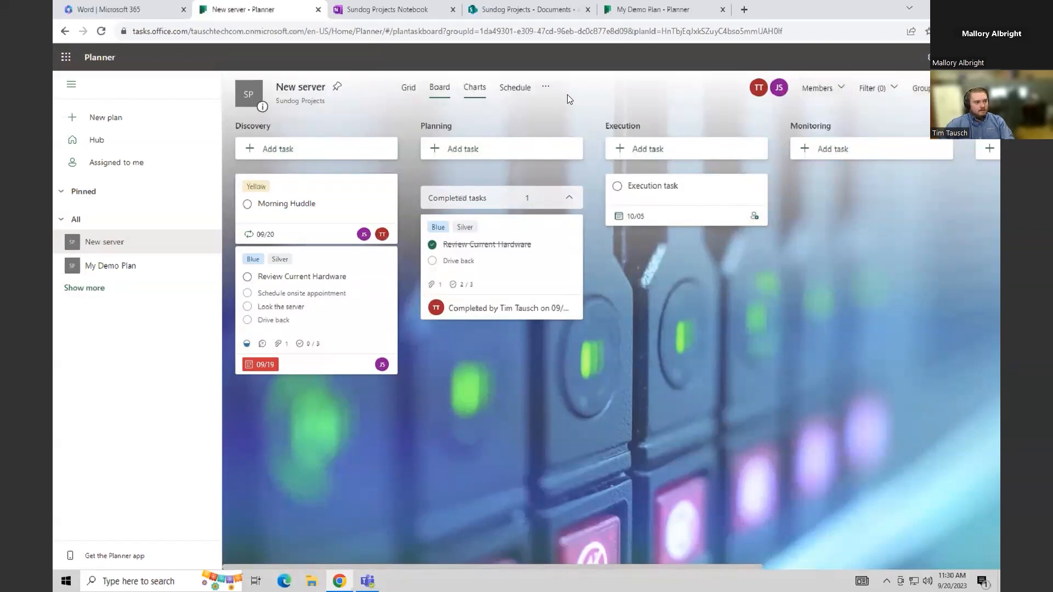
left_click(546, 86)
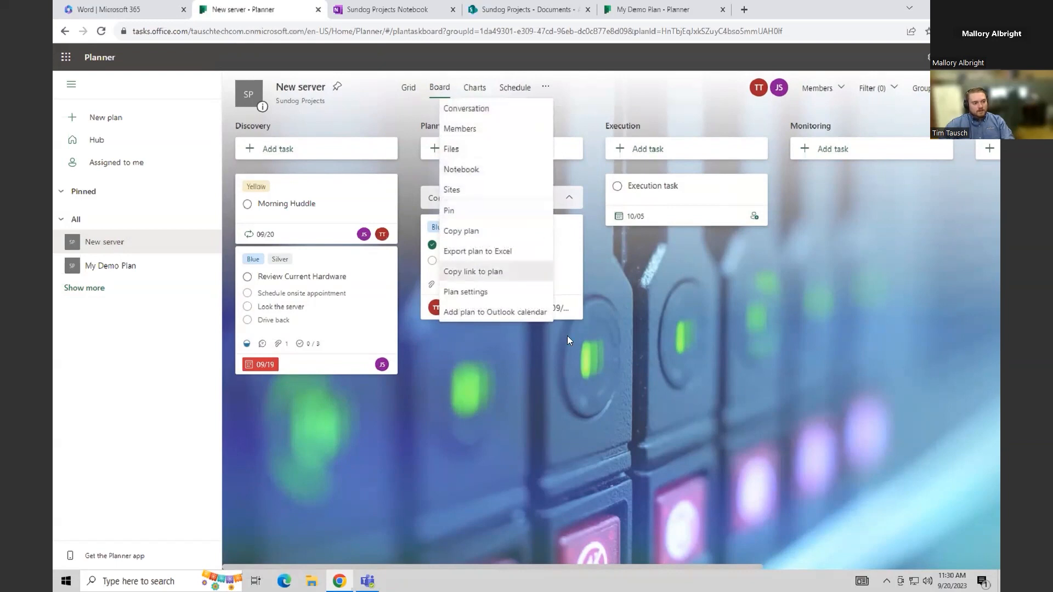
left_click(566, 392)
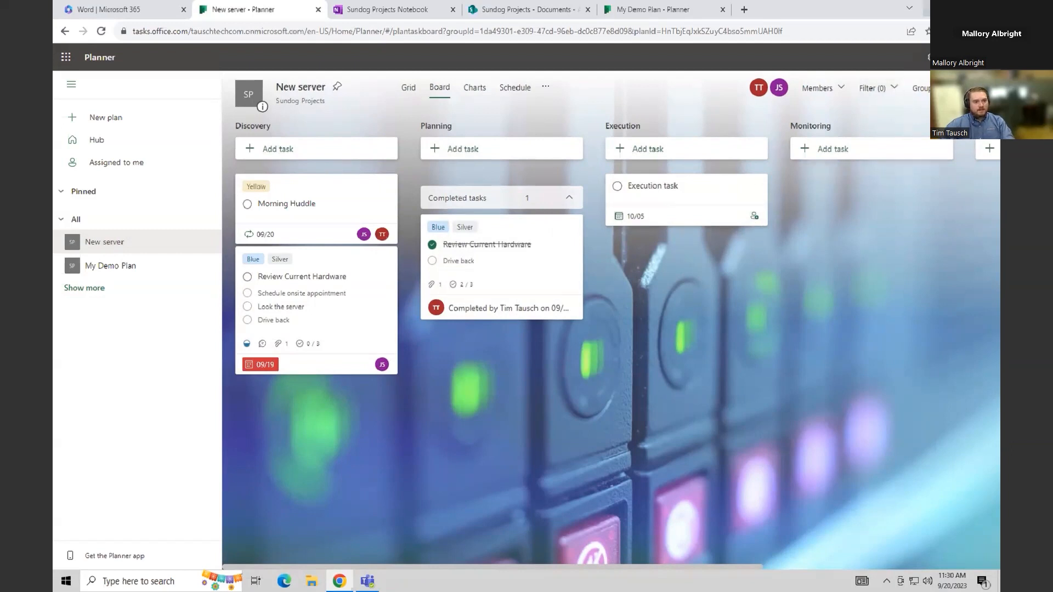
- Switch to Teams and search for "planner" to add a Tasks by Planner and To Do tab to the General channel
left_click(936, 8)
left_click(368, 580)
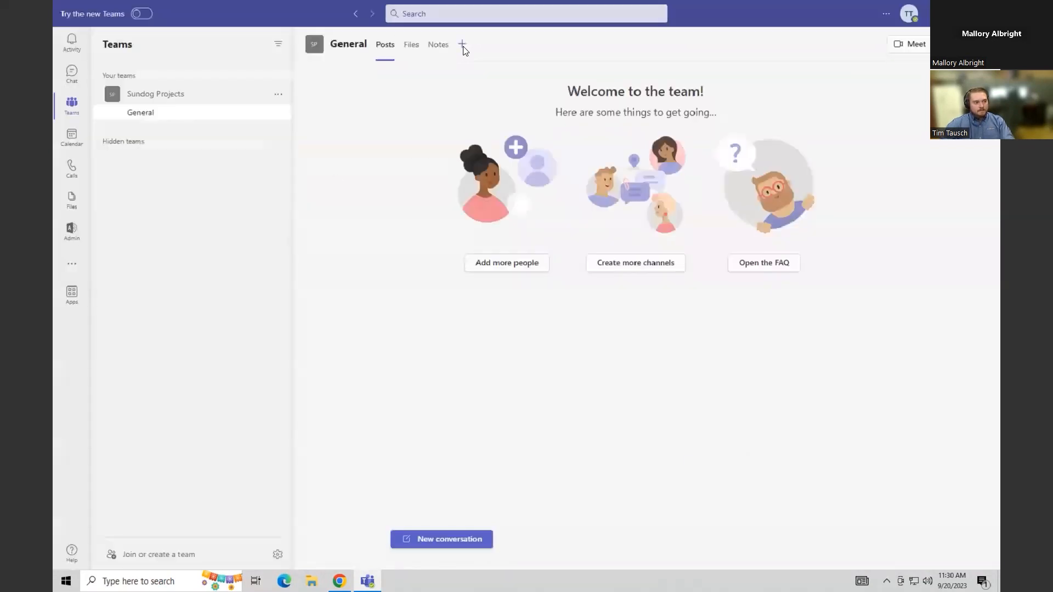
left_click(463, 46)
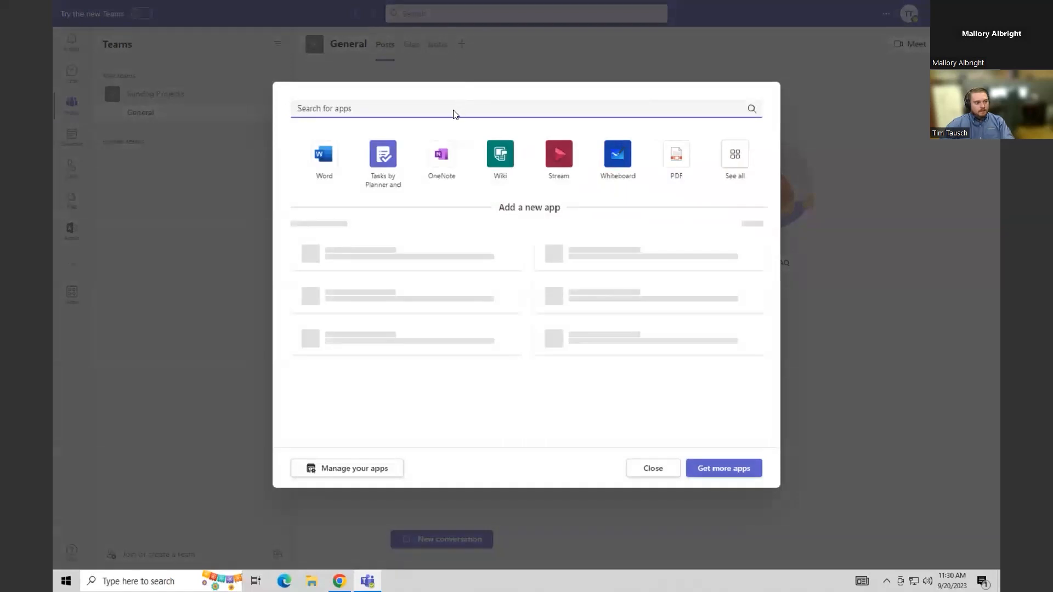
type("planne")
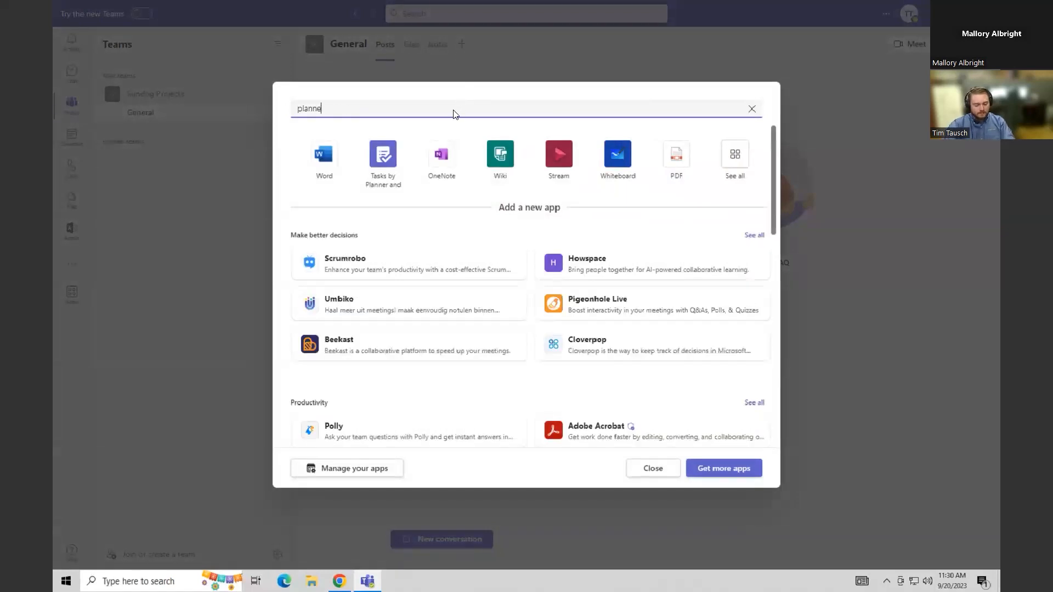
type("r")
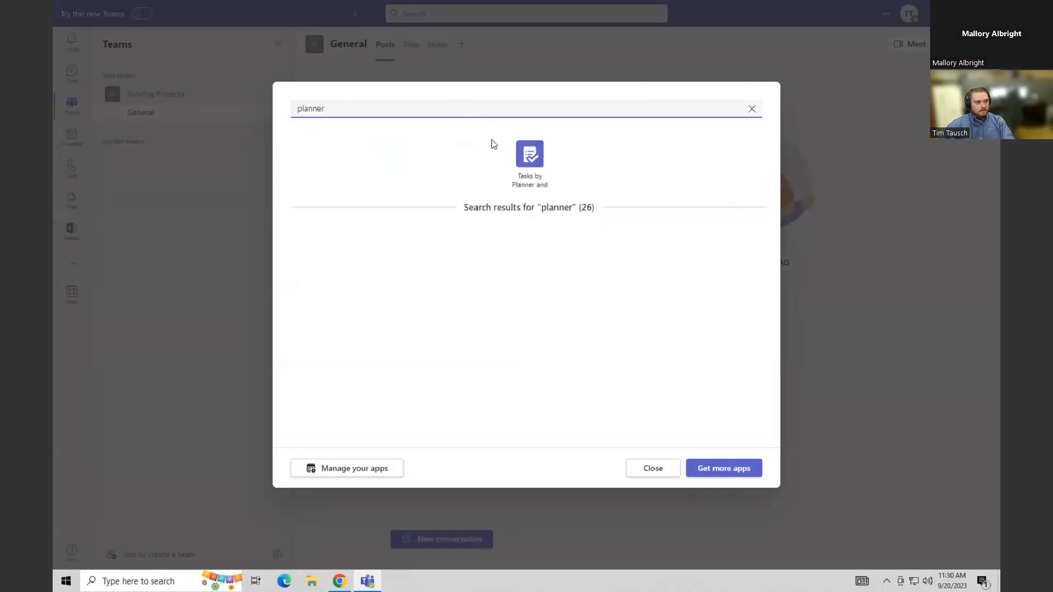
left_click(535, 156)
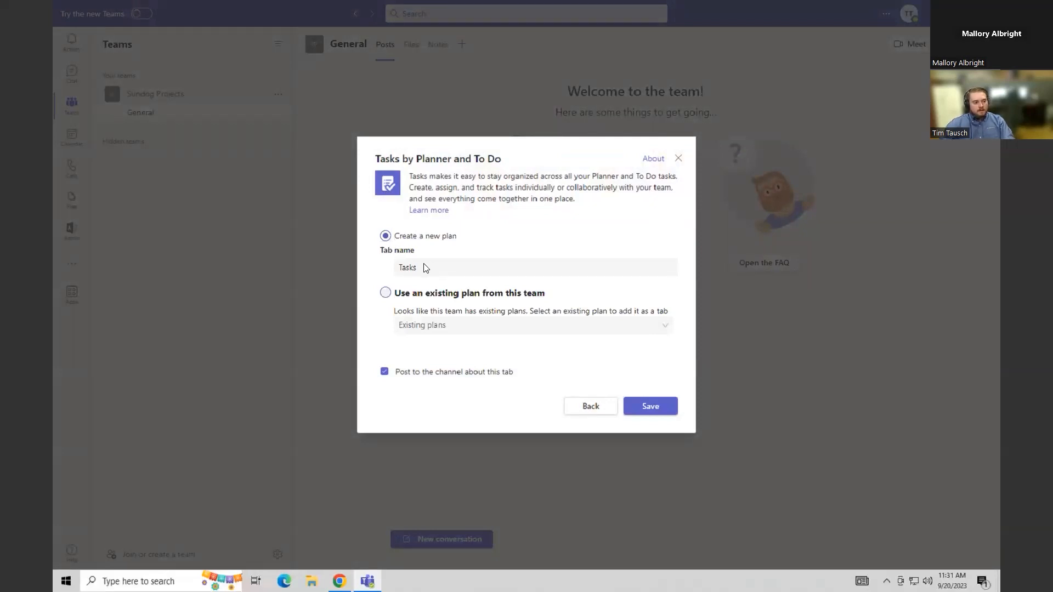
- Base the tab on the team's existing "New server" plan, turn off posting to the channel about it, and save
left_click(386, 293)
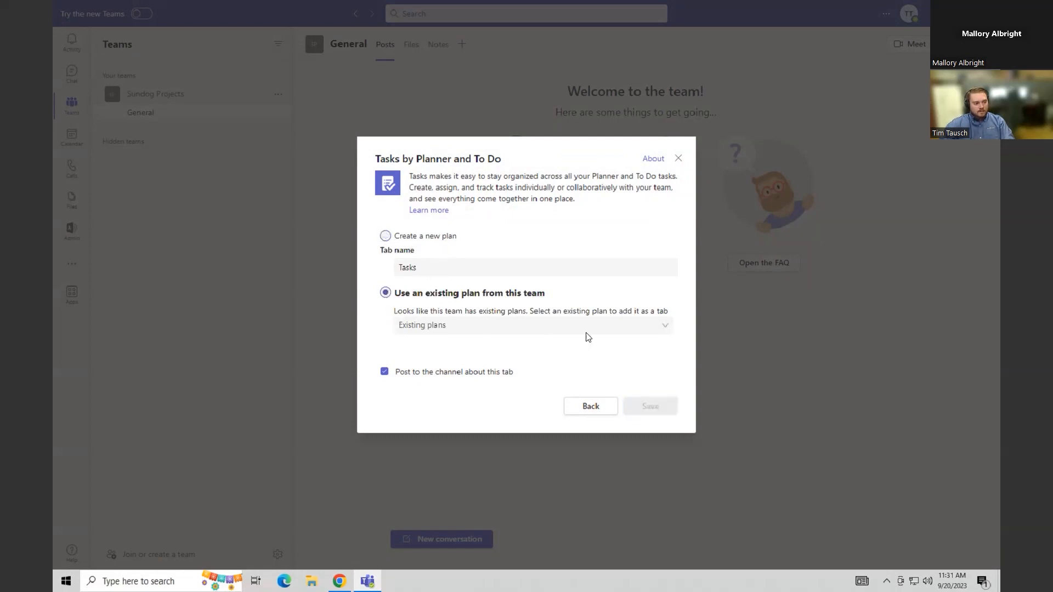
left_click(666, 328)
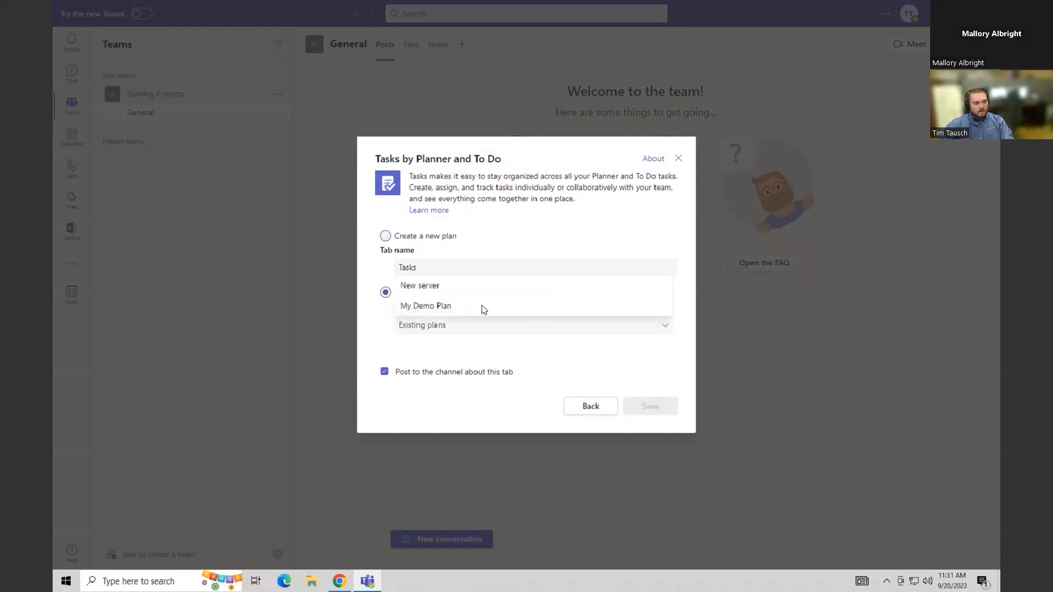
left_click(440, 287)
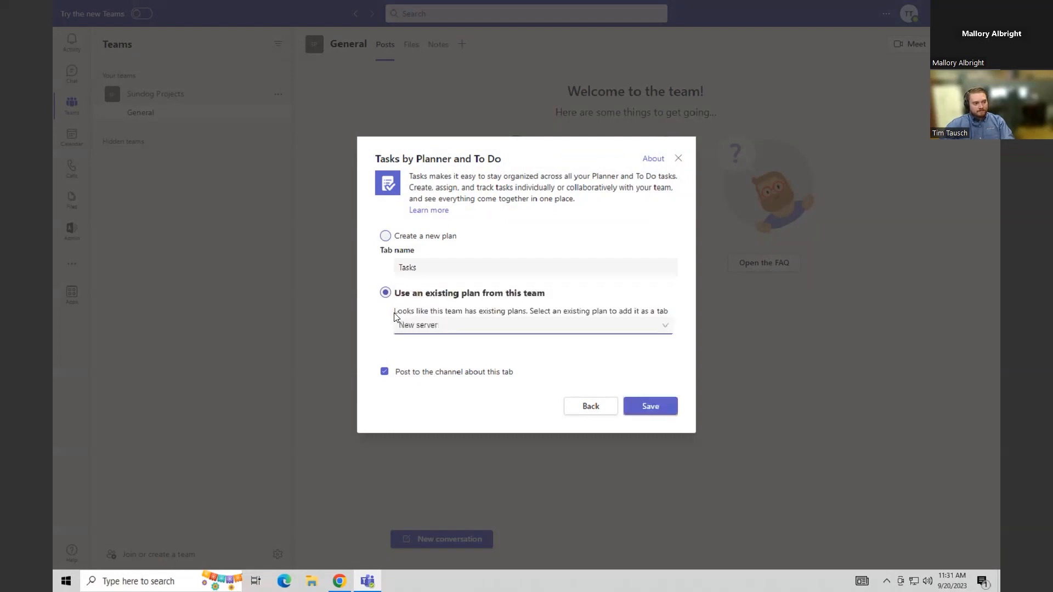
left_click(385, 372)
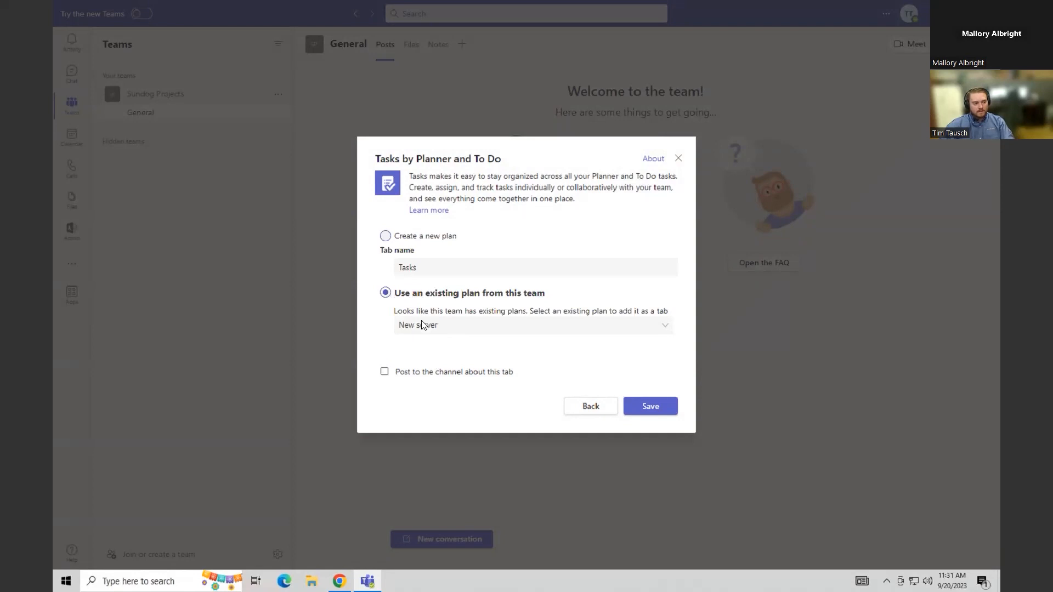
left_click(657, 403)
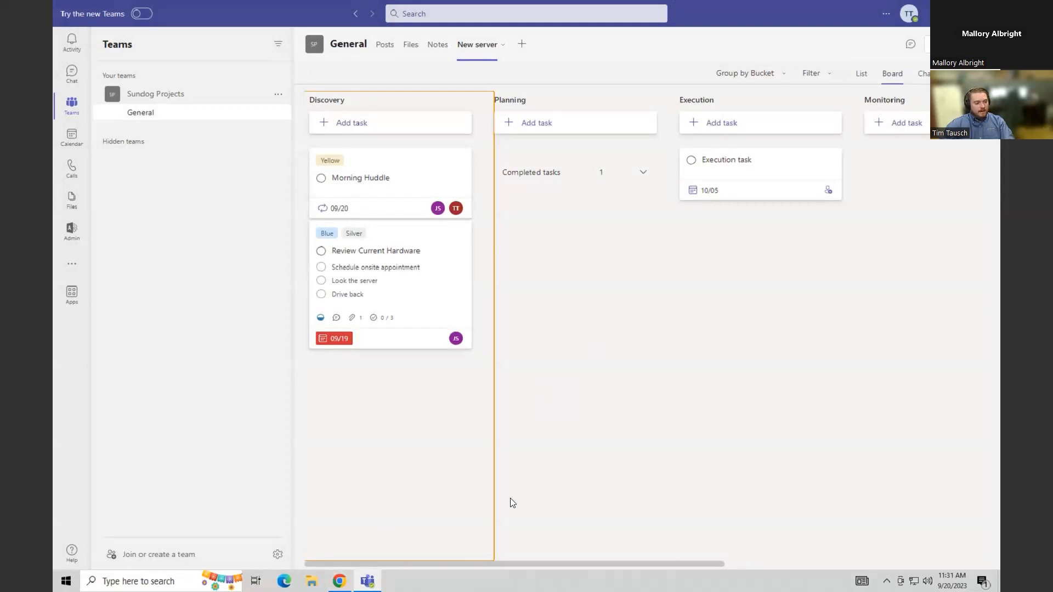
left_click_drag(506, 563, 464, 548)
left_click(632, 362)
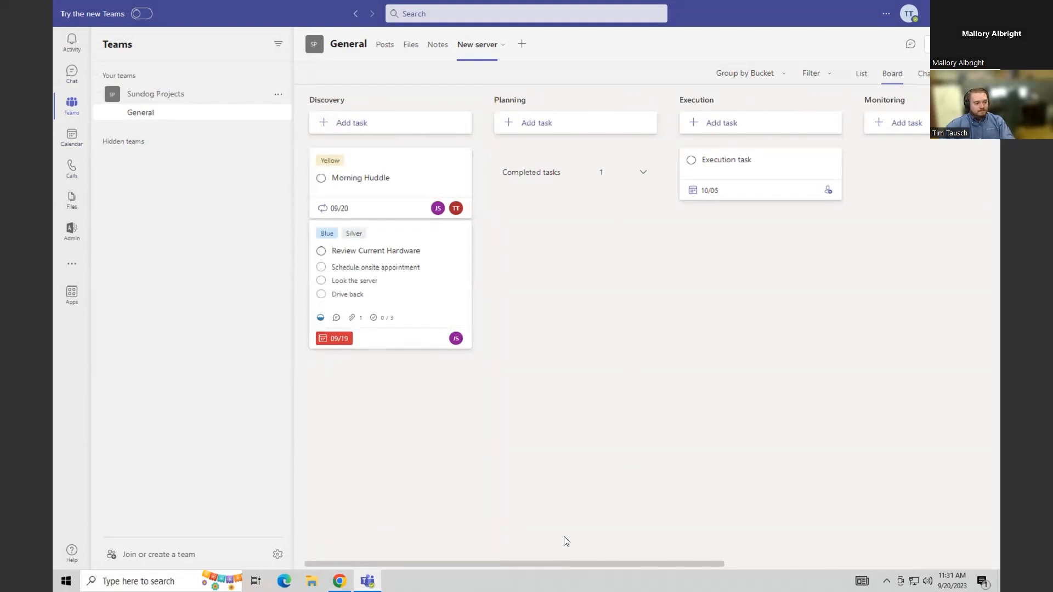
left_click_drag(543, 562, 522, 553)
mouse_move(511, 566)
left_mouse_down()
mouse_move(545, 557)
mouse_move(494, 558)
left_mouse_up()
- Add a task named "Planning task" to the Planning bucket
left_click(508, 122)
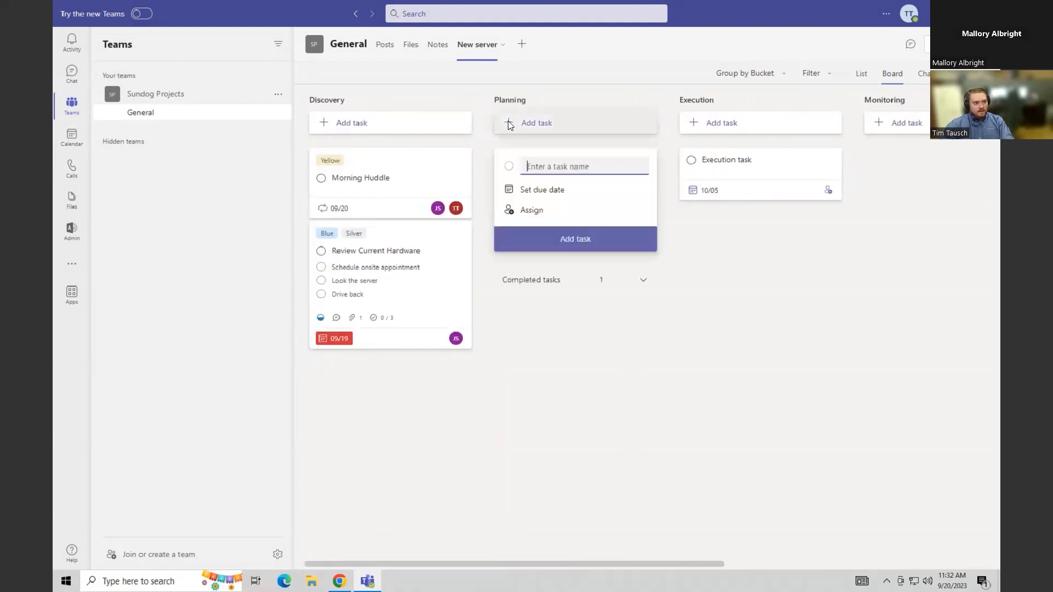
type("PLanning task")
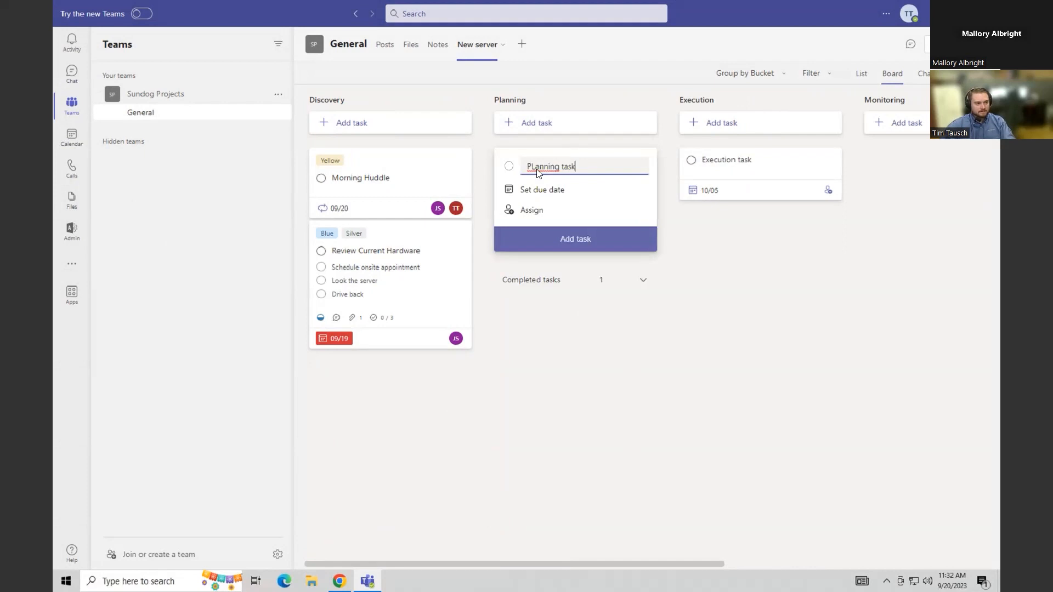
left_click(535, 166)
key("BackSpace")
type("l")
left_click(575, 235)
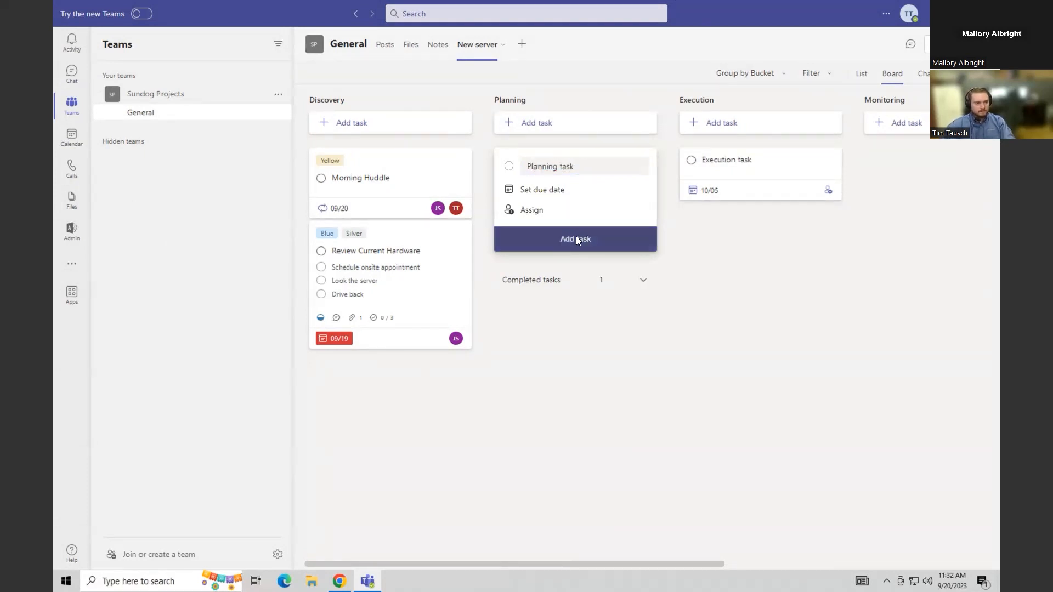
left_click(591, 375)
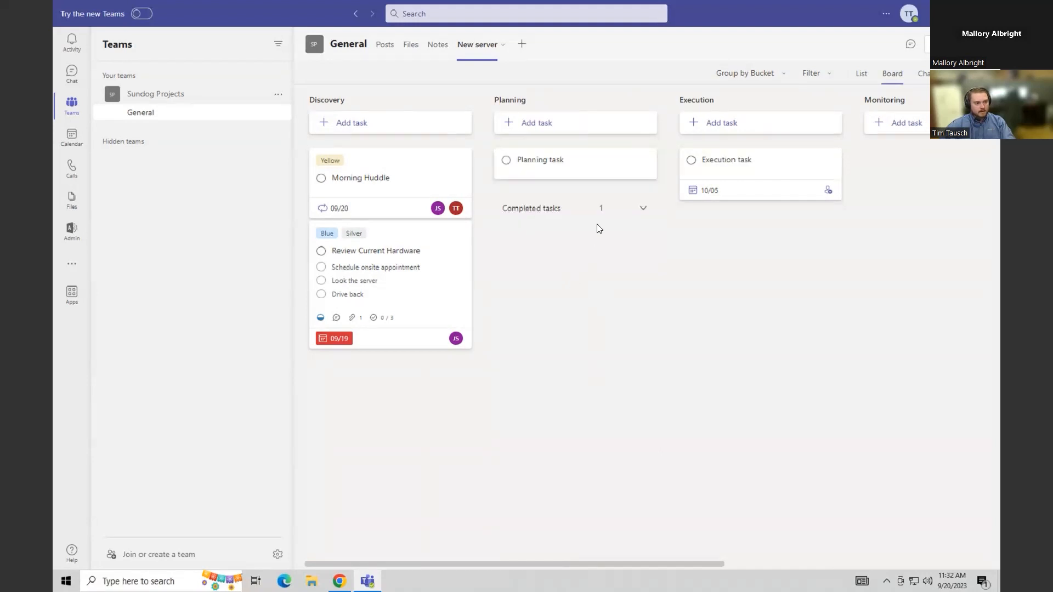
- Give the Planning task the note "notes" and a checklist item "to do item", check its remaining fields, and close its details
left_click(562, 165)
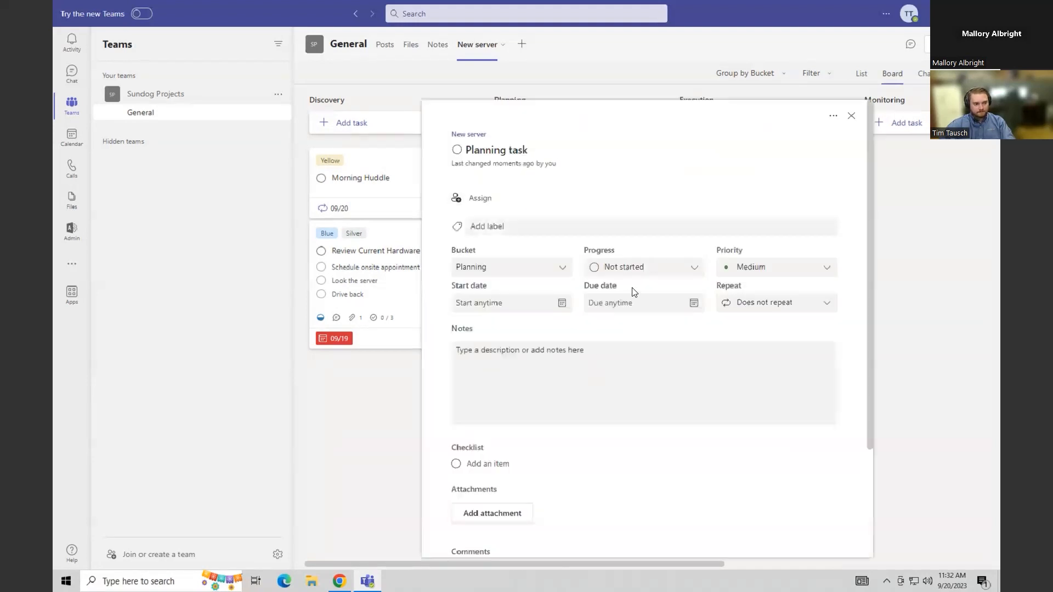
left_click(602, 373)
type("notes")
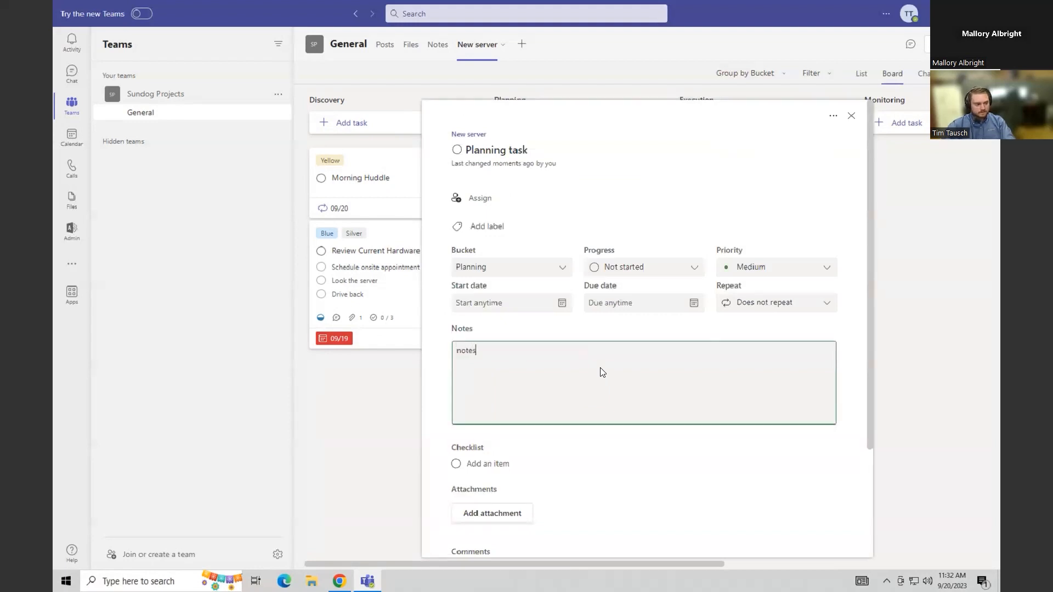
left_click(493, 464)
type("to do item")
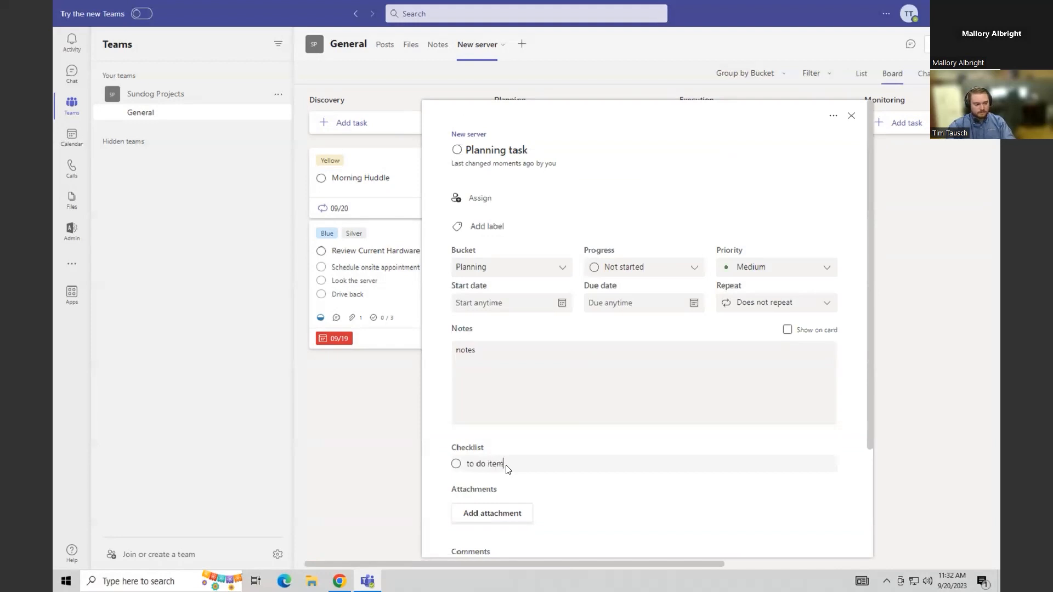
left_click(609, 511)
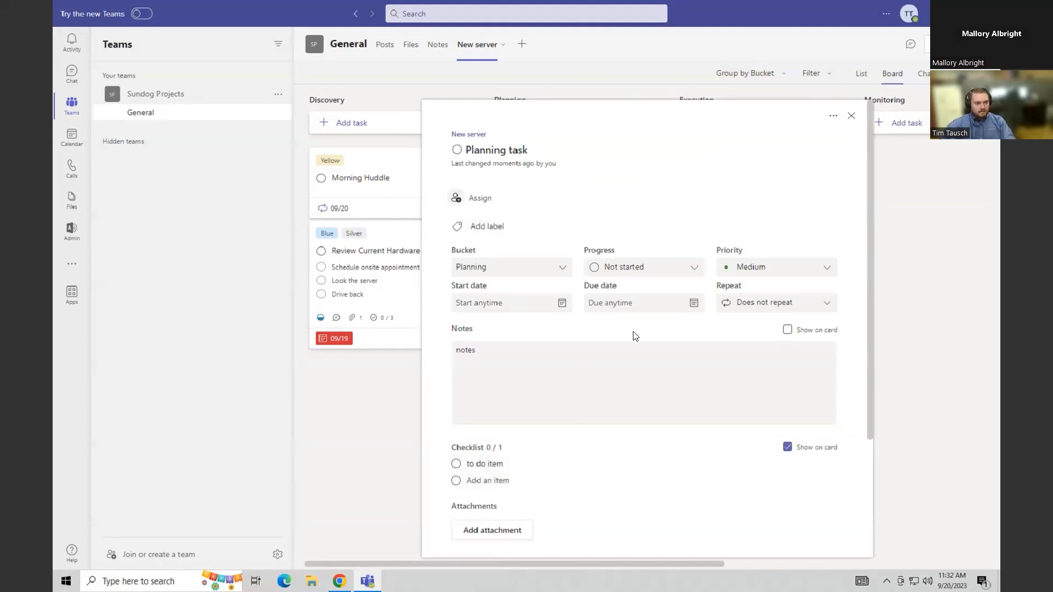
scroll(636, 433, "down", 3)
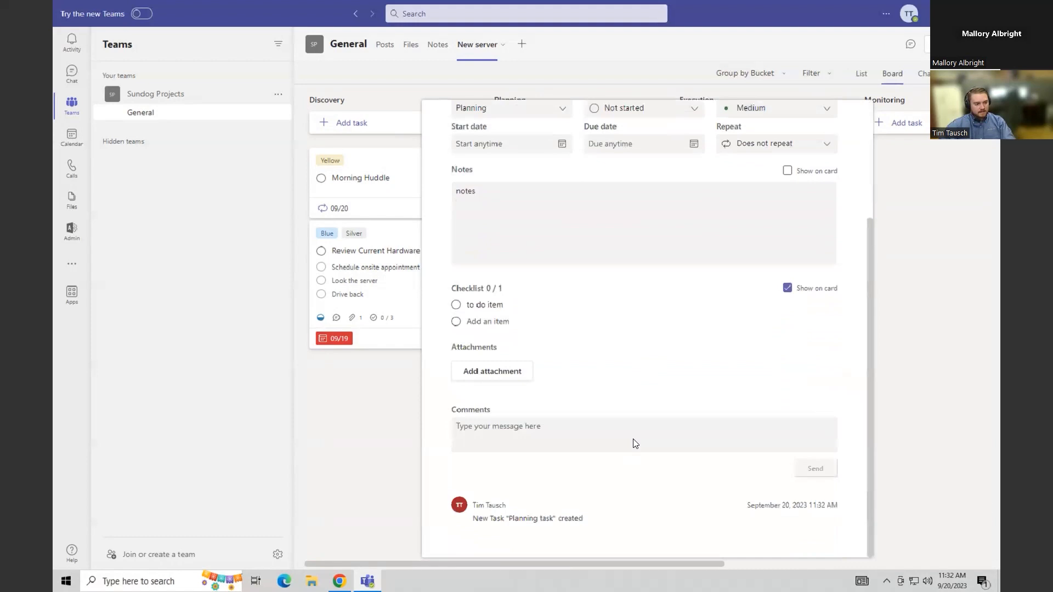
scroll(680, 389, "up", 3)
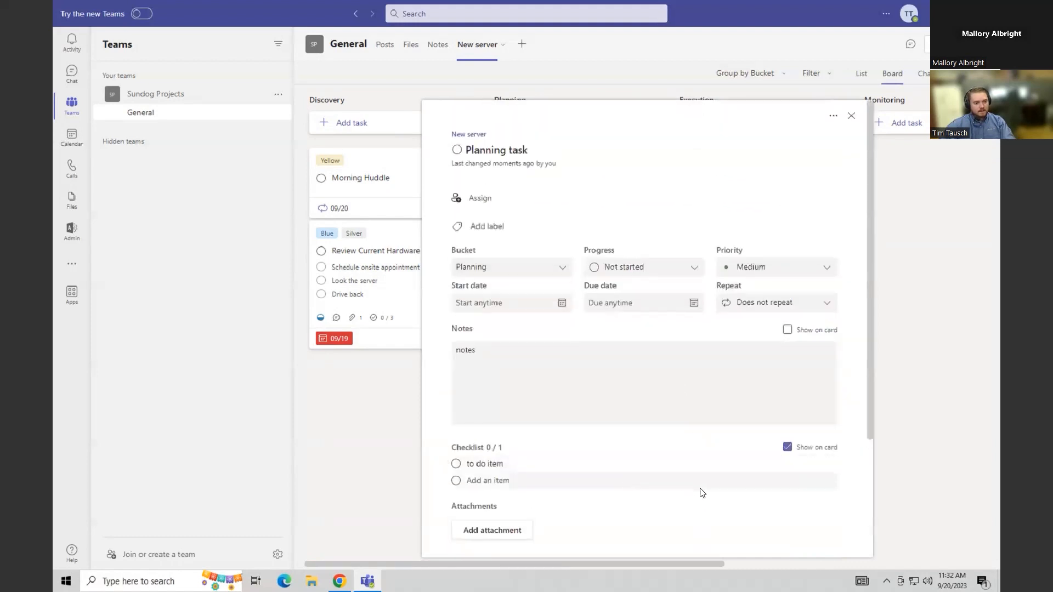
left_click(919, 307)
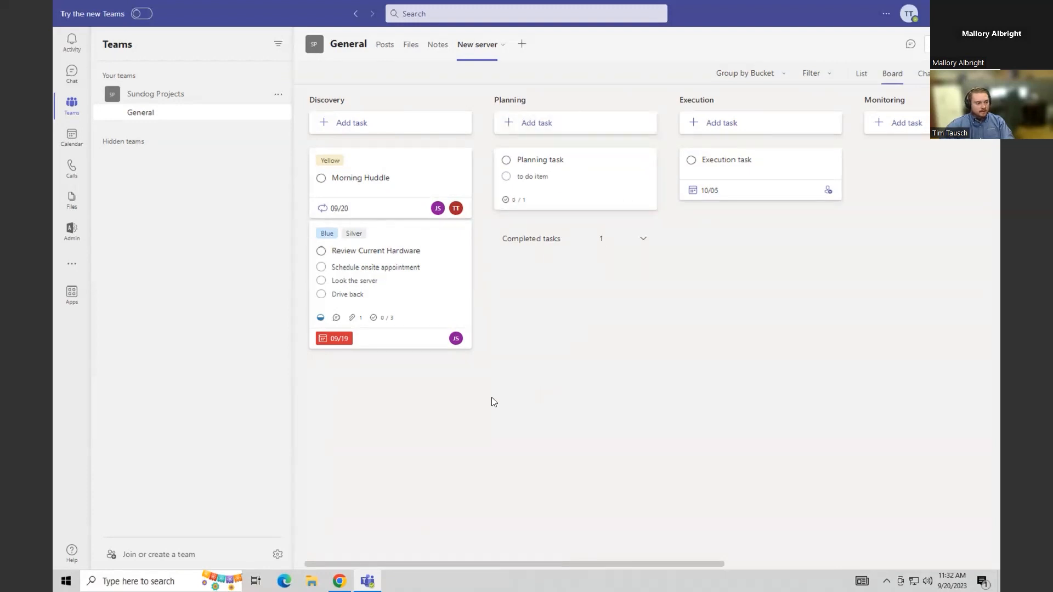
- Compare the "New server" board in the browser's Planner with the Teams tab, ending in Planner
left_click(340, 581)
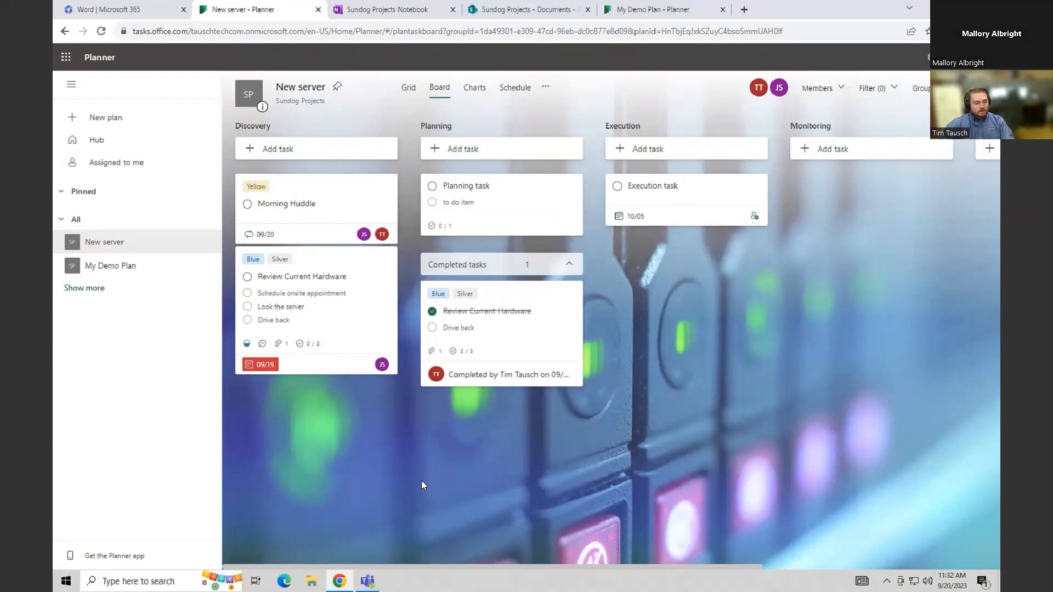
left_click(367, 581)
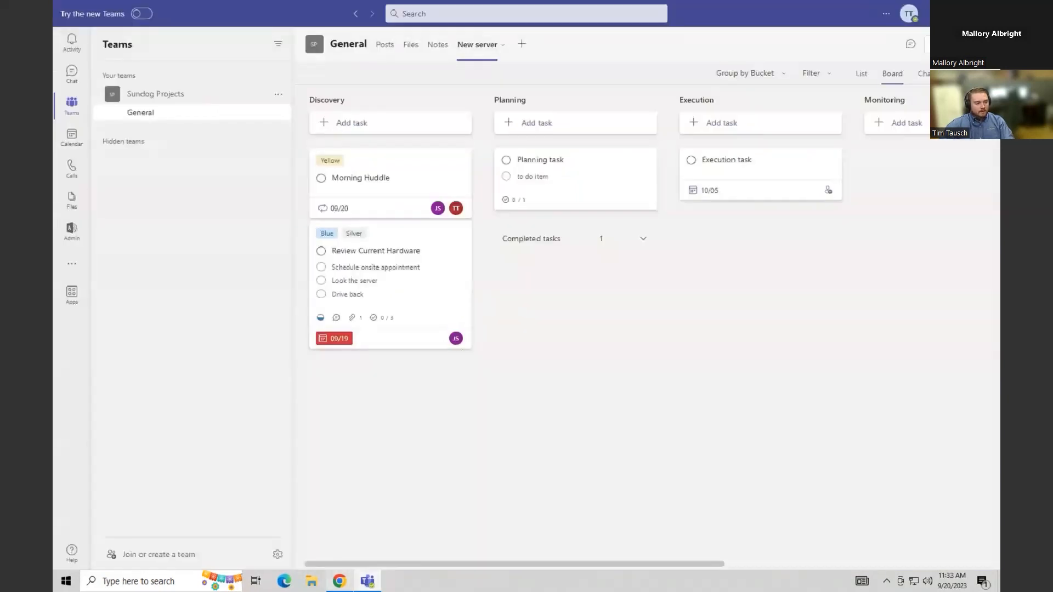
left_click(339, 581)
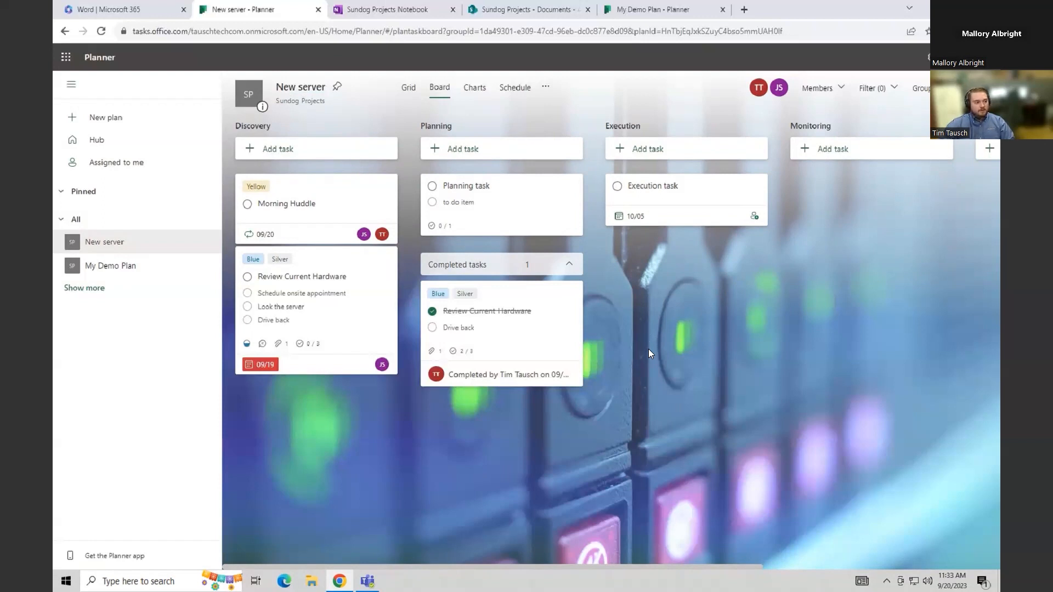
- Open the plan's shared files in SharePoint and view the document library alongside the plan board
left_click(545, 85)
left_click(479, 149)
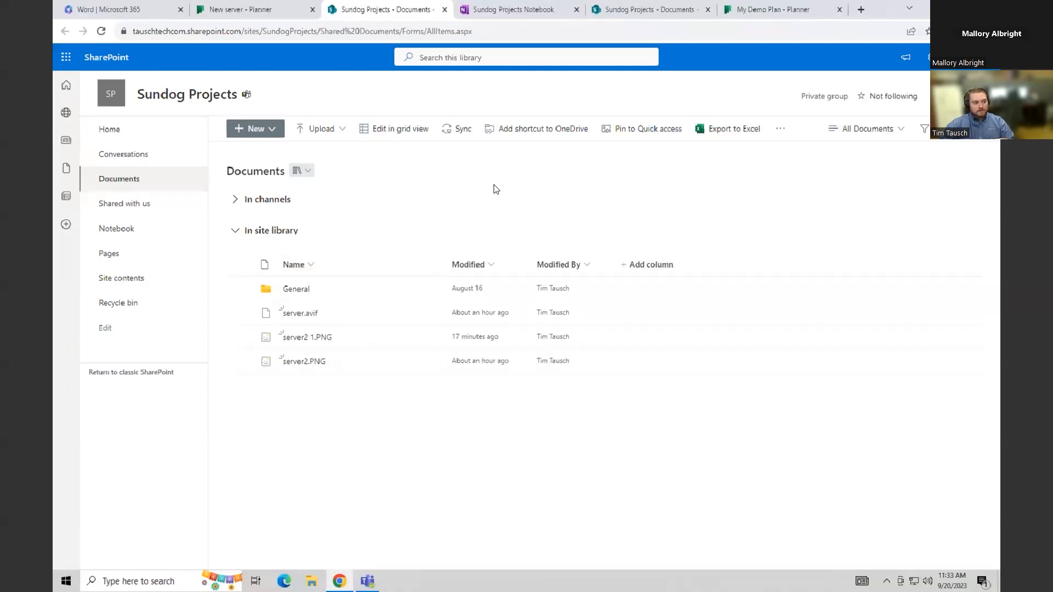
left_click(268, 15)
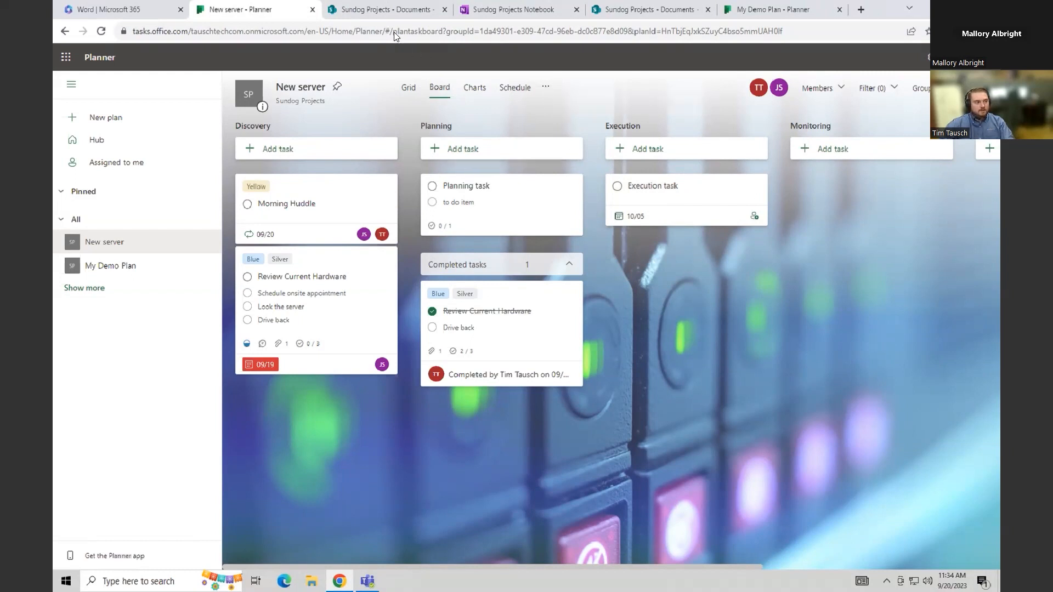
left_click(376, 15)
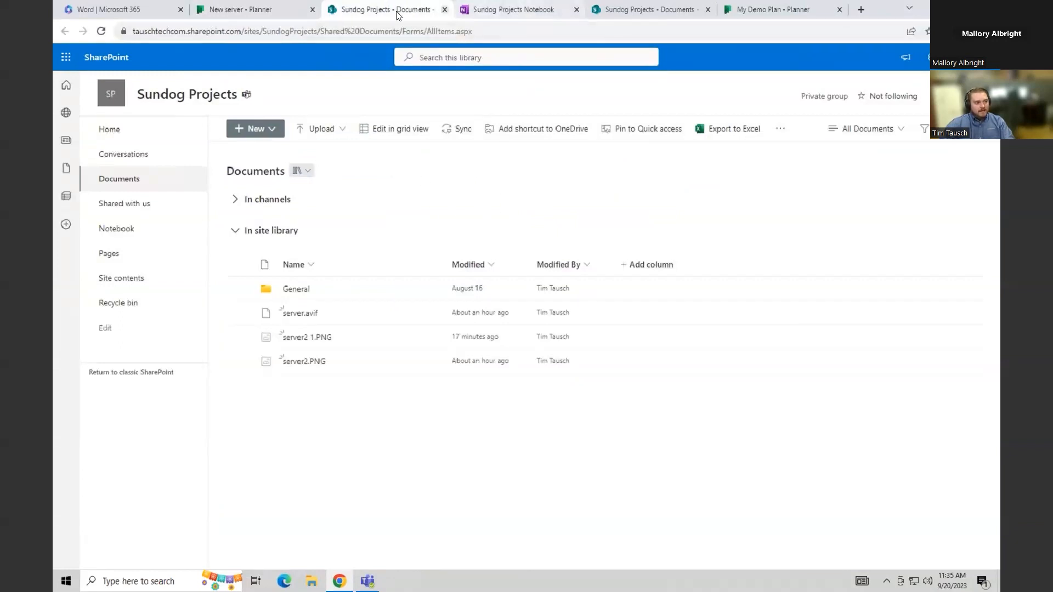
- Switch to Teams, review the plan's charts, list and schedule views, and return to the board
left_click(367, 581)
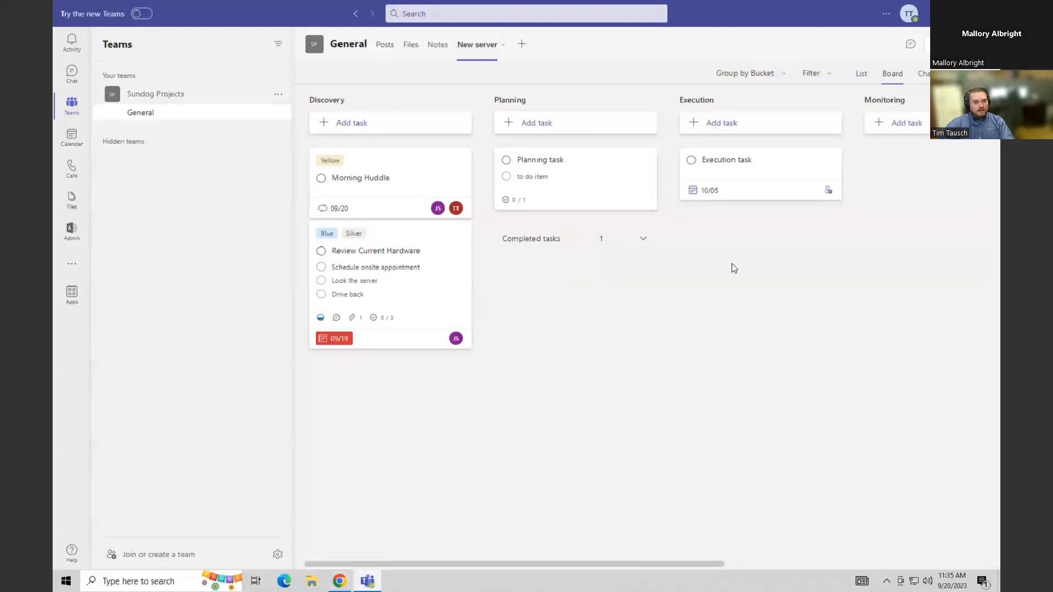
left_click(922, 73)
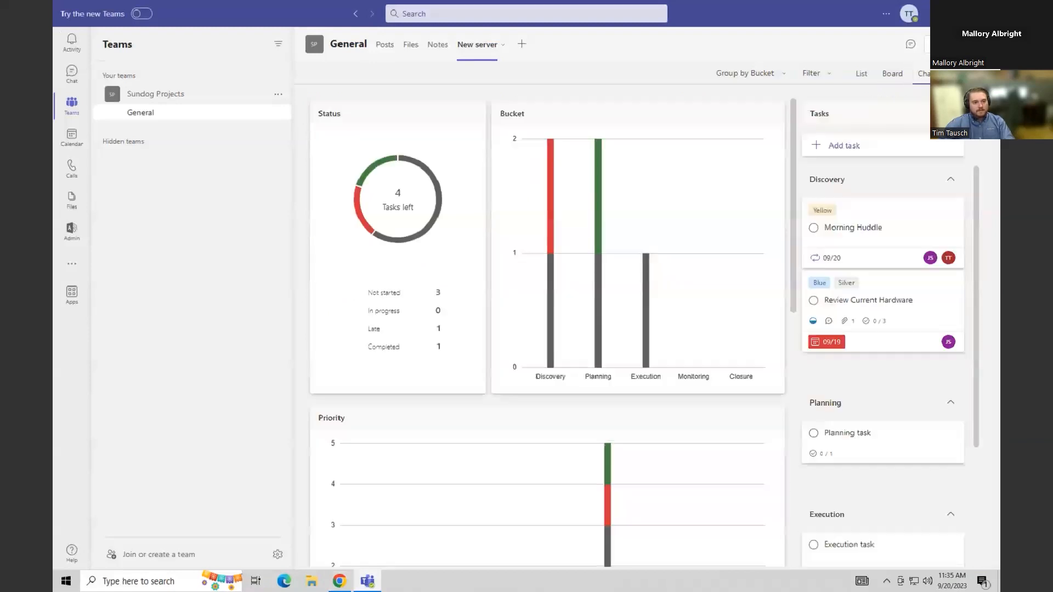
left_click(866, 76)
left_click(970, 73)
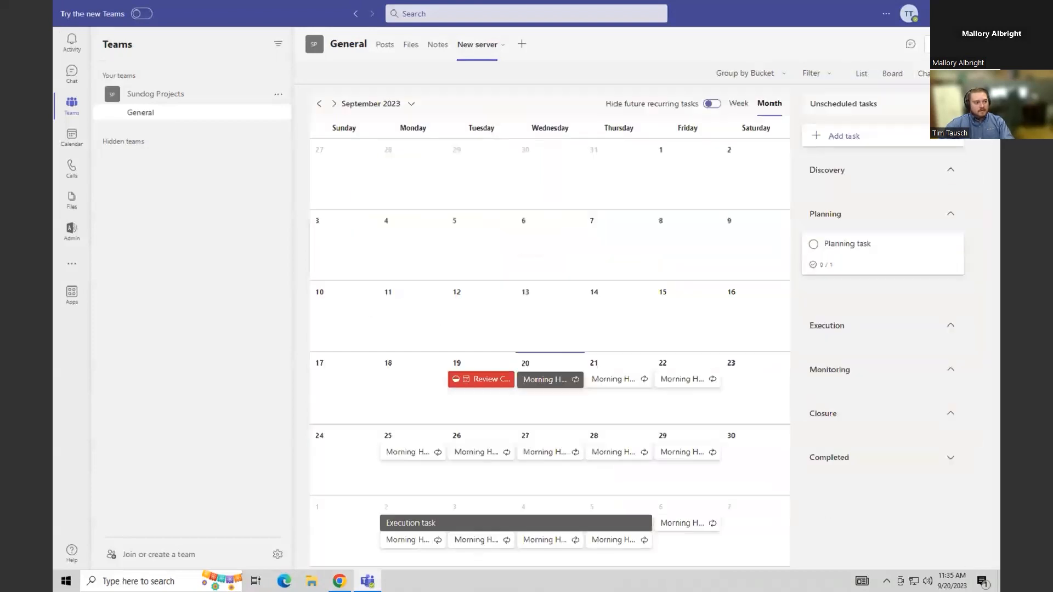
left_click(888, 76)
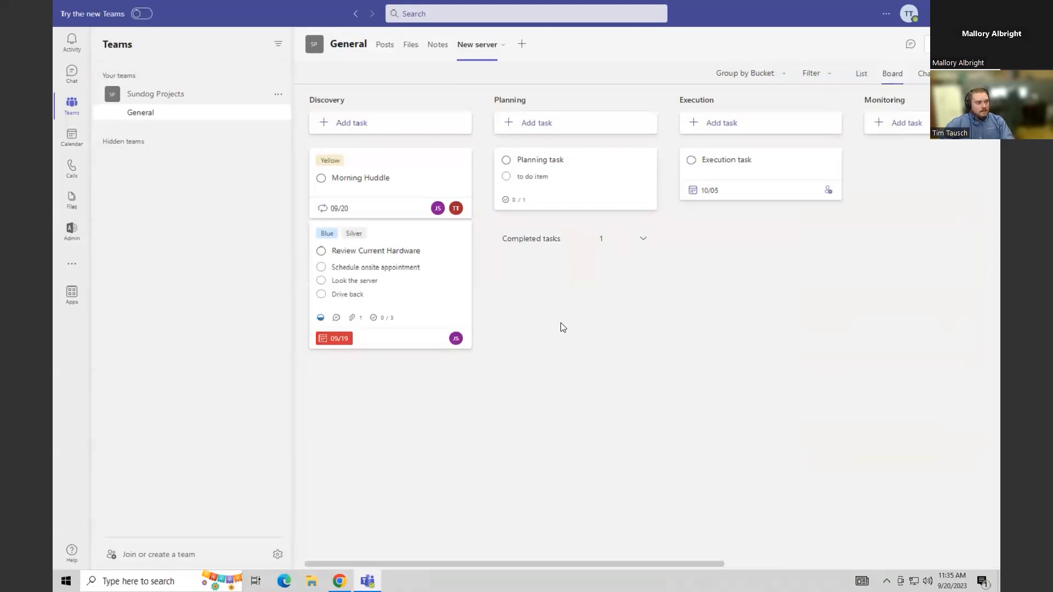
- Switch to Planner in the browser, review the tasks assigned to the signed-in user, and return to the "New server" plan
left_click(339, 581)
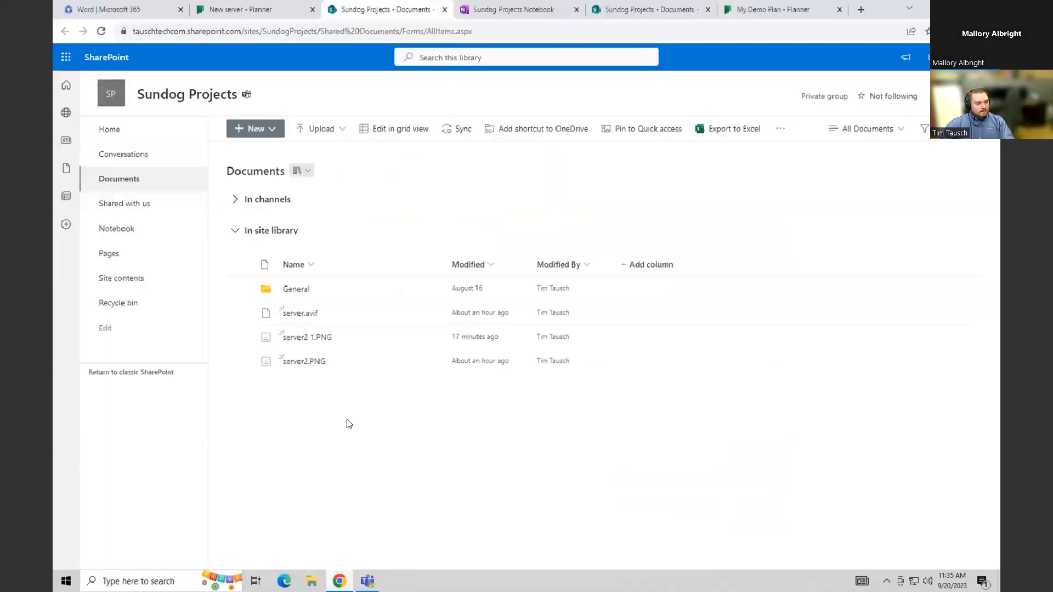
left_click(274, 10)
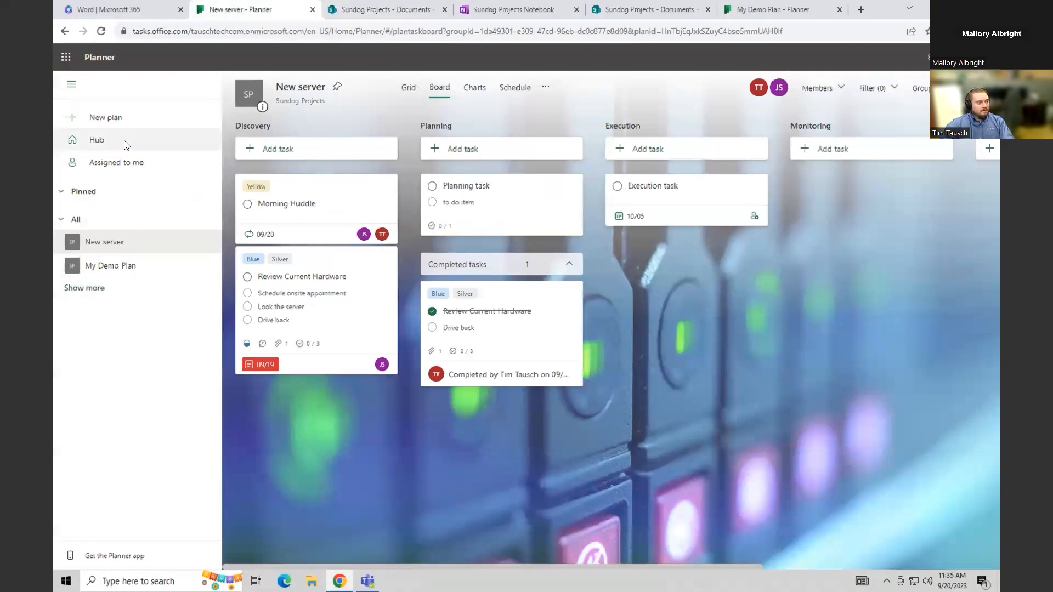
left_click(141, 165)
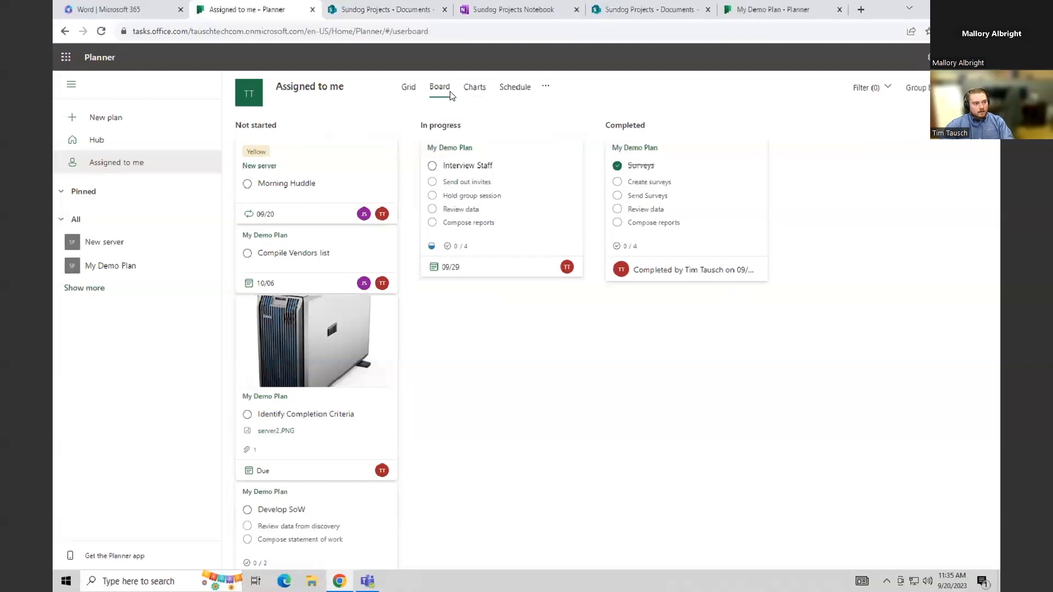
left_click(110, 244)
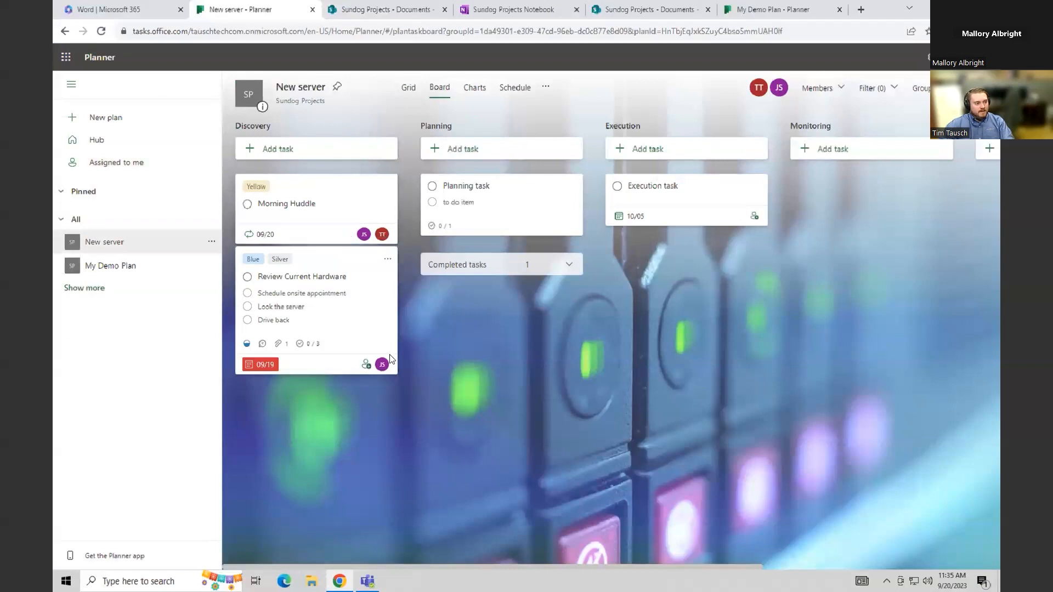
- Show the completed tasks in the Planning bucket and check the details of the Planning task
left_click(567, 264)
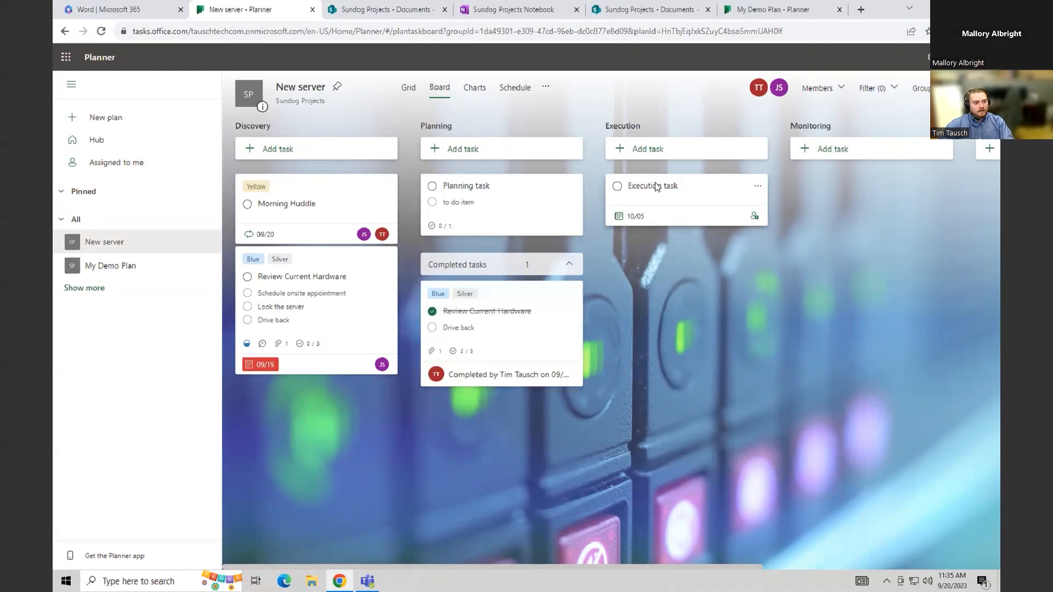
left_click(482, 189)
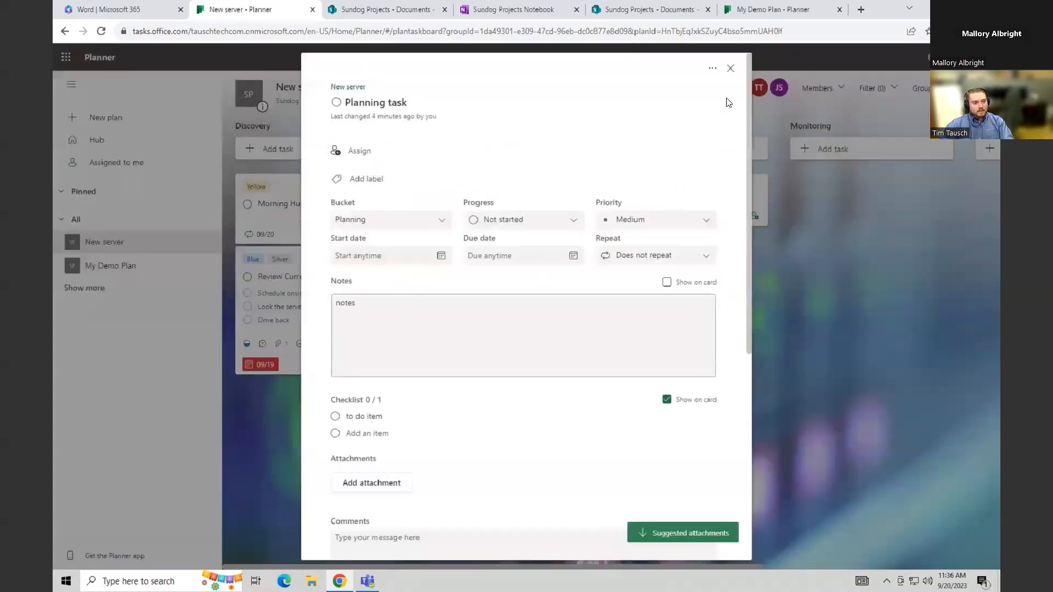
left_click(730, 68)
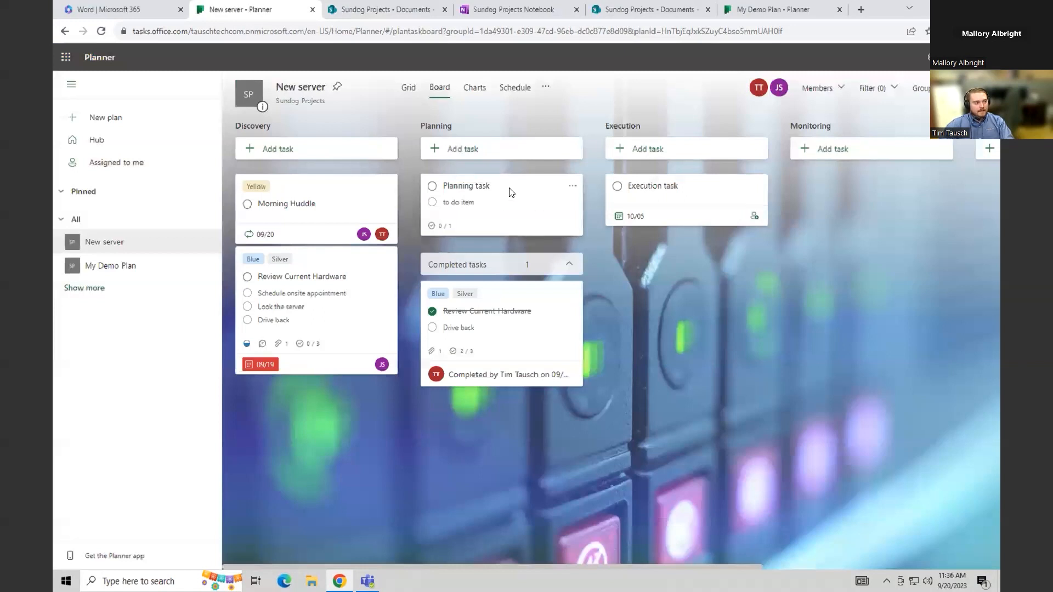
- Look through the not-started tasks in the assigned-tasks overview, then reopen the "New server" board
left_click(121, 163)
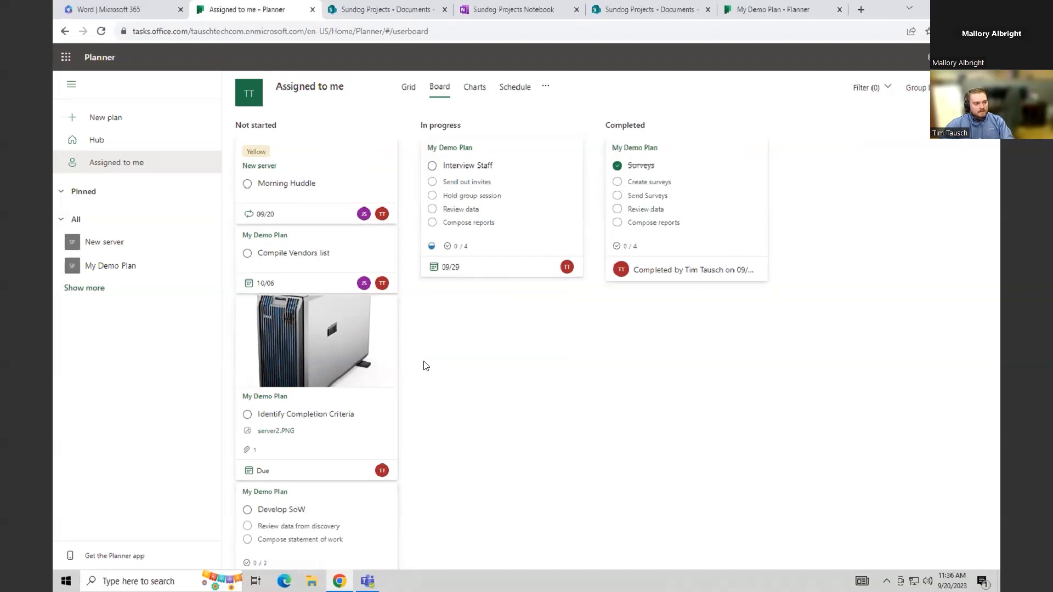
scroll(407, 344, "down", 1)
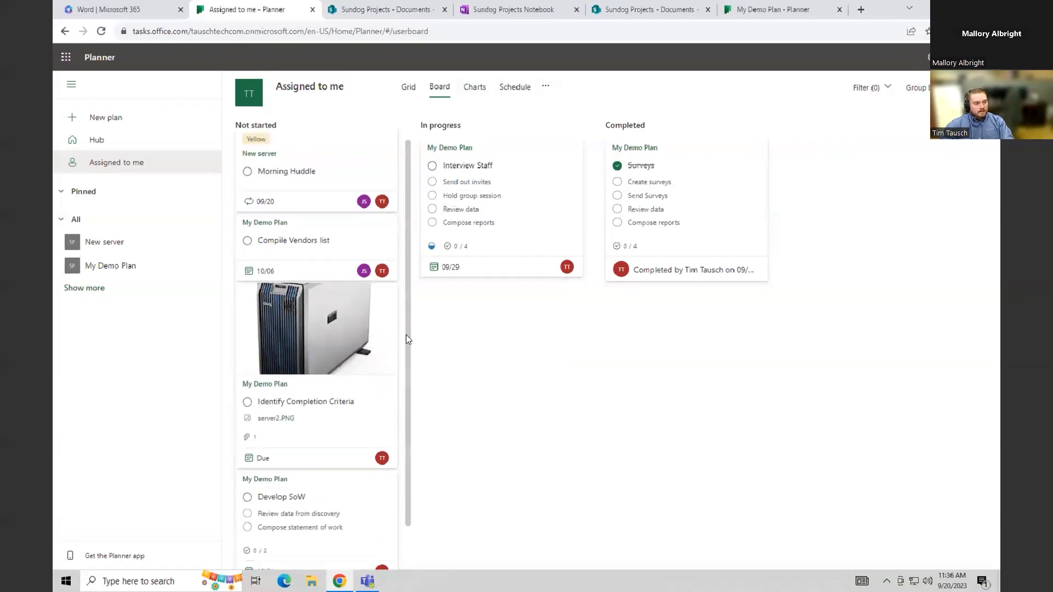
scroll(407, 339, "up", 1)
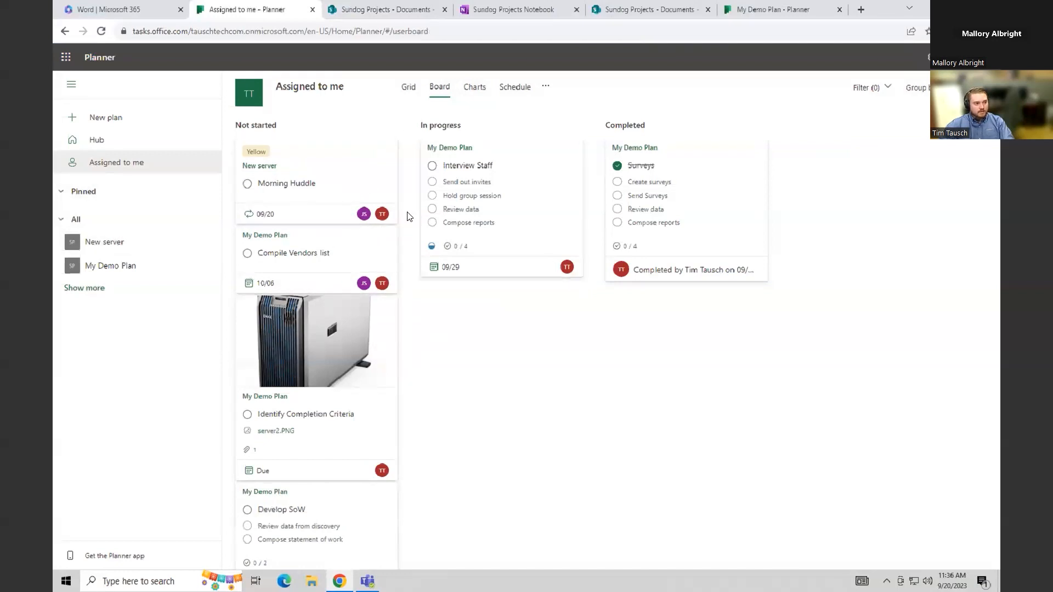
left_click(111, 245)
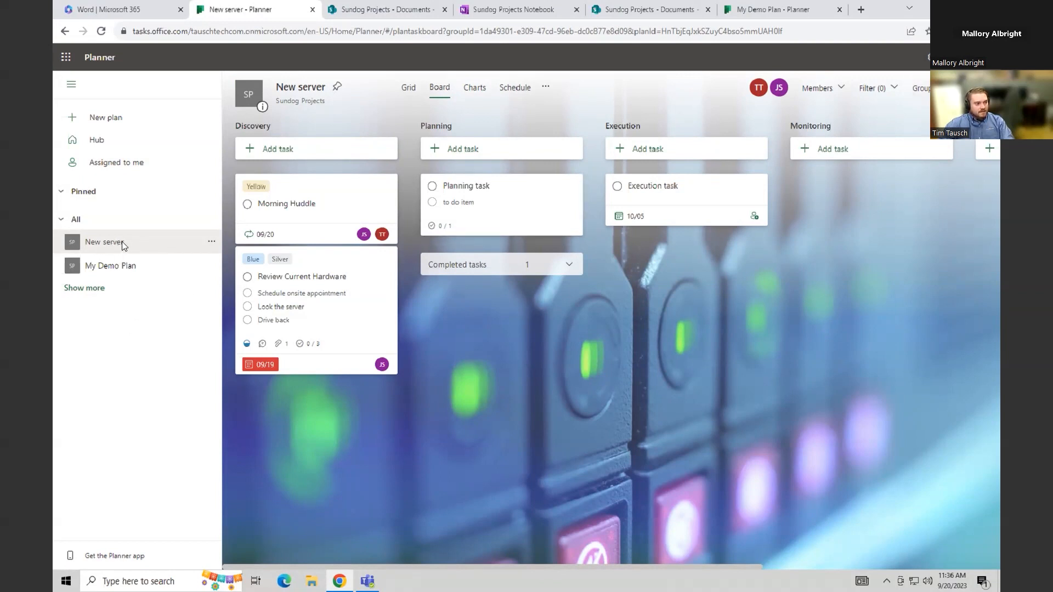
left_click(211, 243)
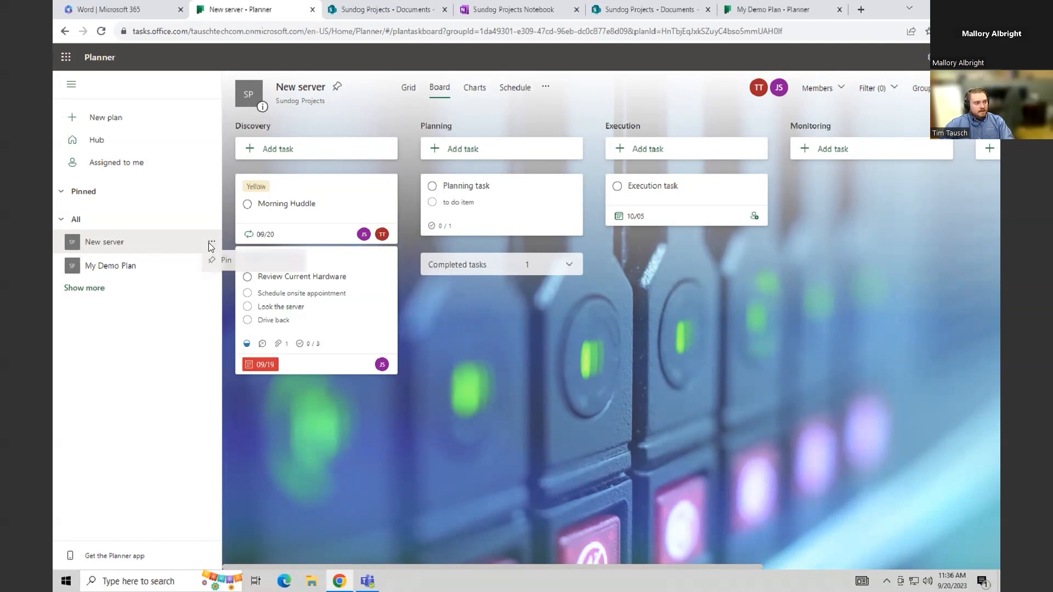
right_click(136, 241)
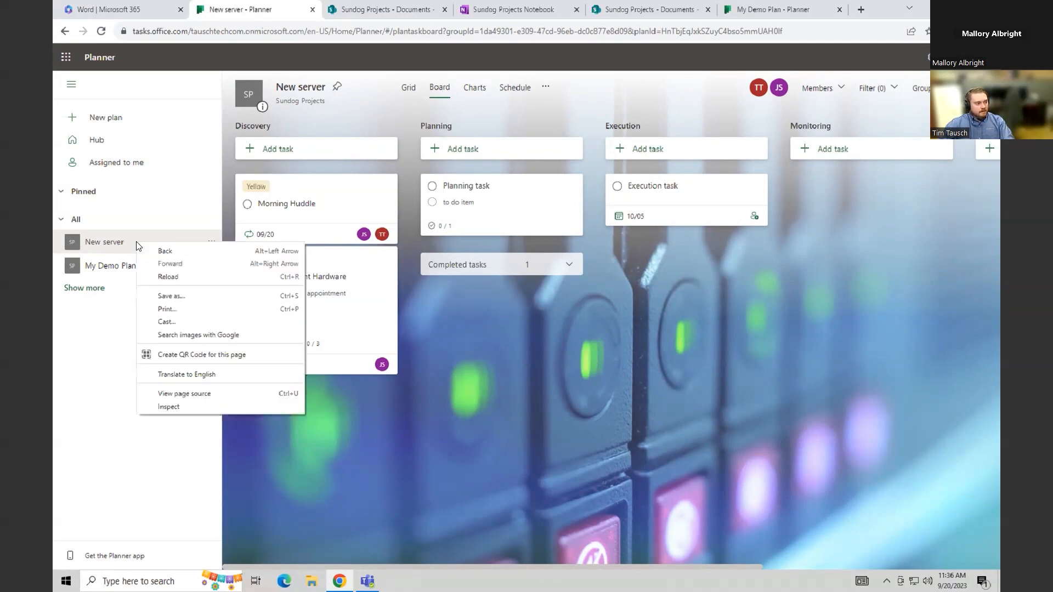
left_click(626, 402)
- Start a copy of the "New server" plan and name it "New Server Template"
left_click(546, 85)
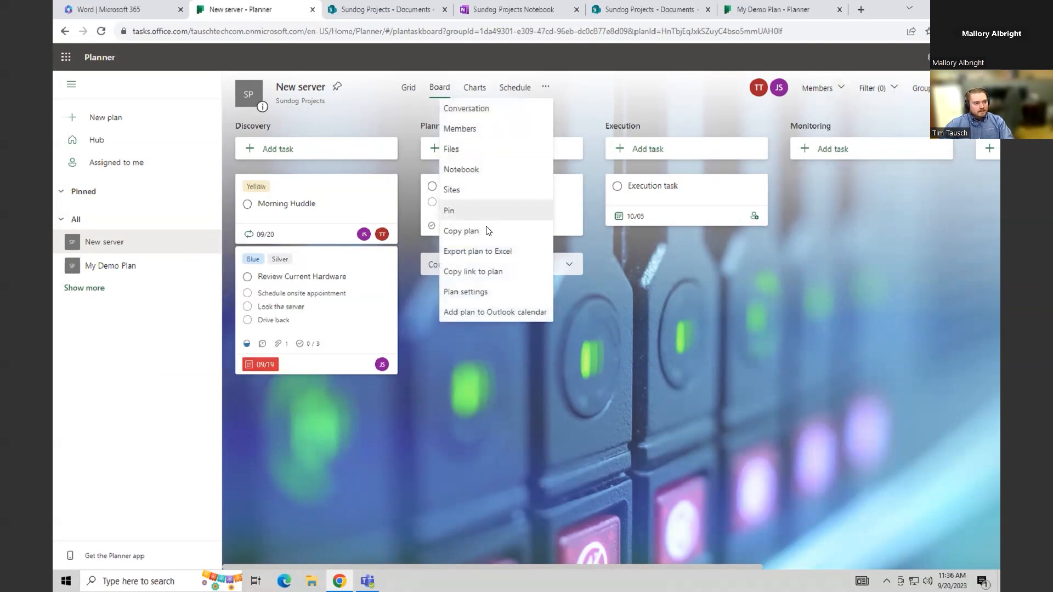
left_click(479, 237)
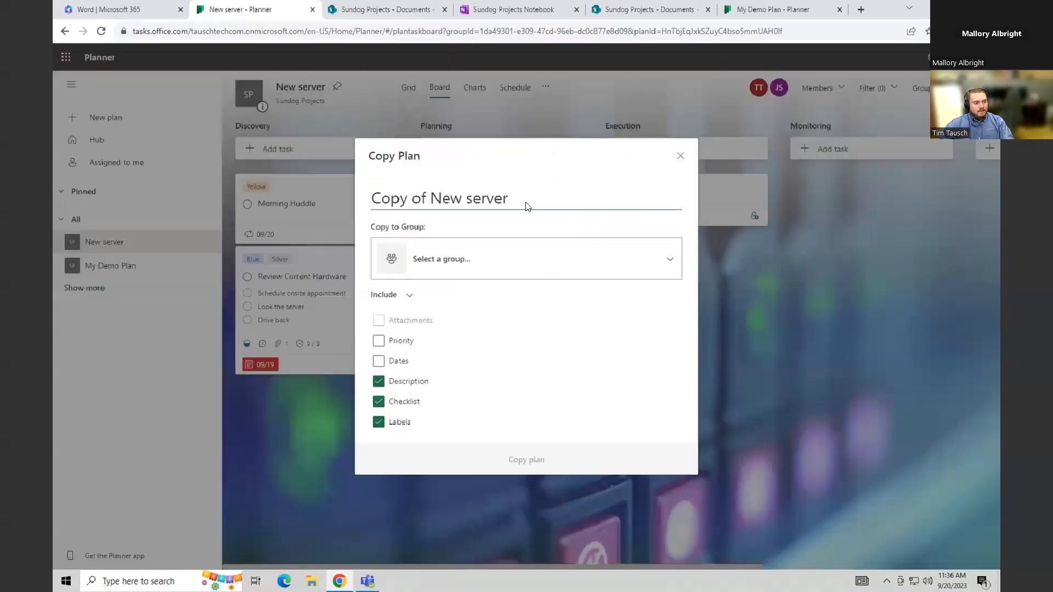
key("BackSpace")
key("BackSpace")
key("BackSpace")
key("BackSpace")
key("BackSpace")
key("BackSpace")
key("BackSpace")
key("BackSpace")
key("BackSpace")
key("BackSpace")
key("BackSpace")
key("BackSpace")
key("BackSpace")
key("BackSpace")
key("BackSpace")
key("BackSpace")
key("BackSpace")
key("BackSpace")
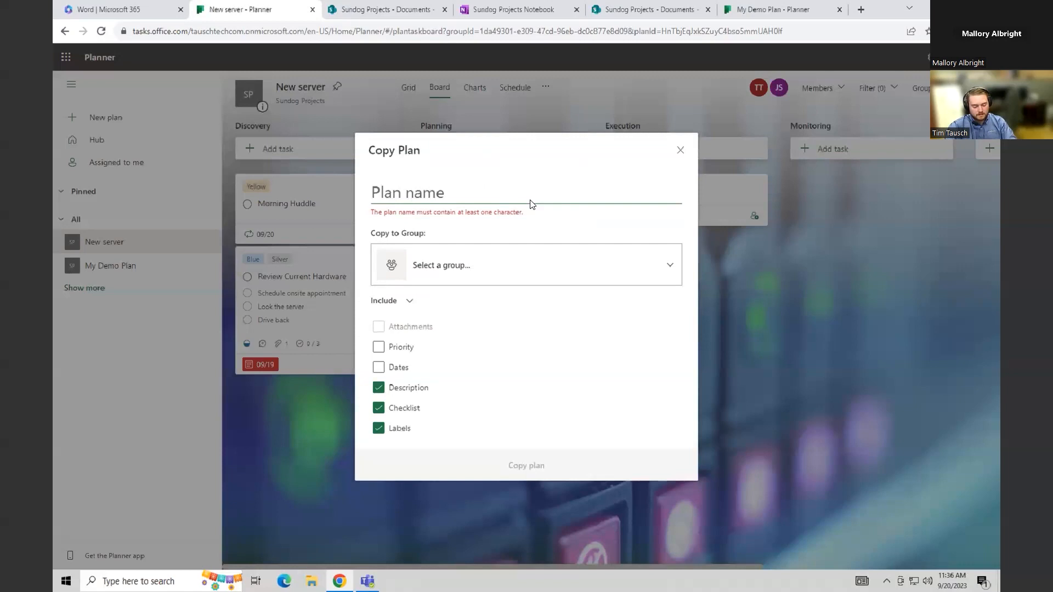
type("New Serv")
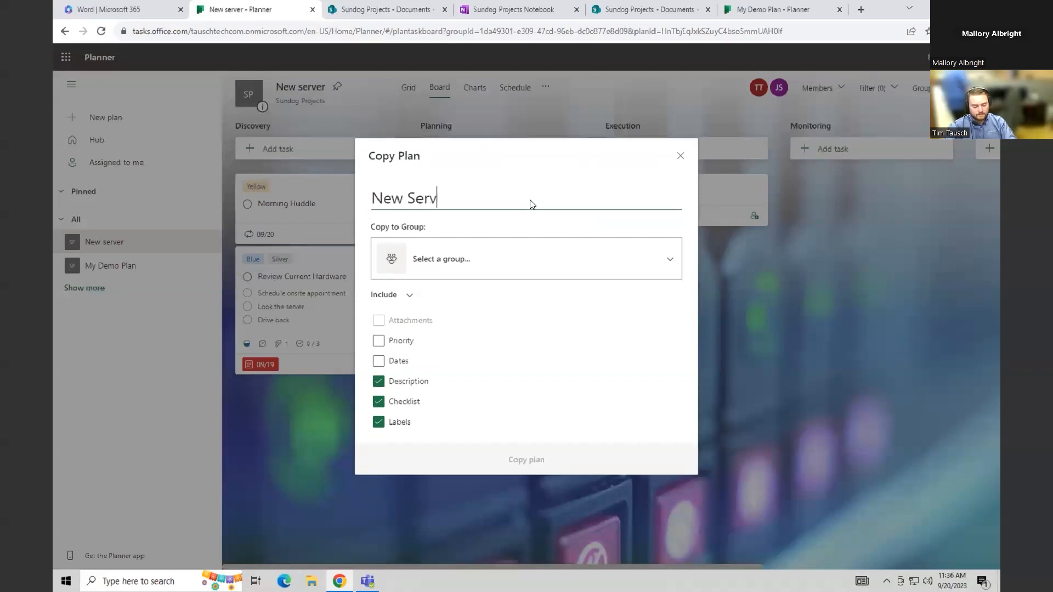
type("er tE")
key("BackSpace")
key("BackSpace")
type("Template")
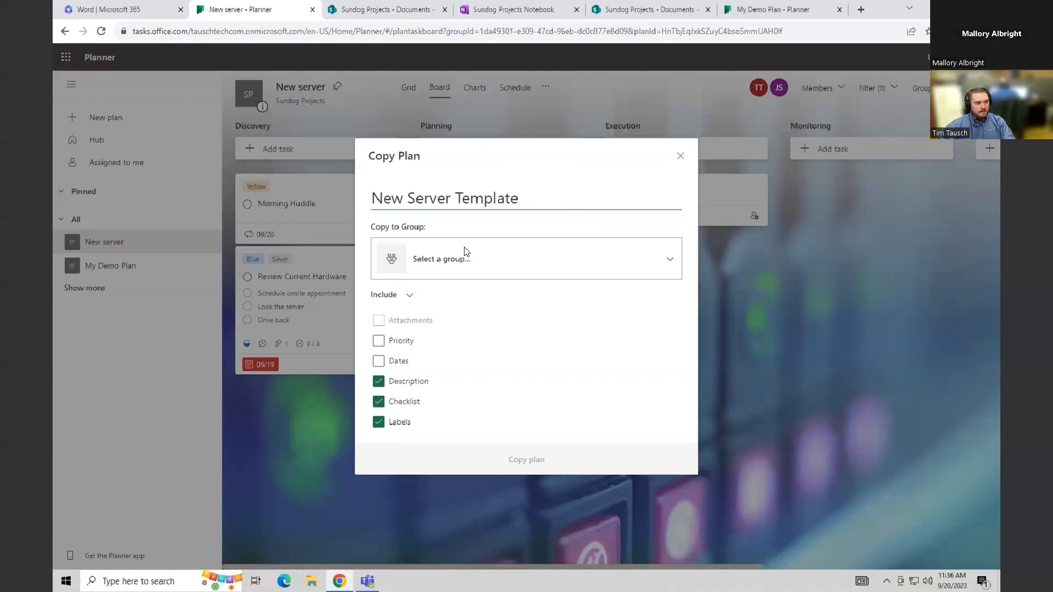
- Set Sundog Projects as the group for the template and create the copy with description, checklist and labels included
left_click(486, 261)
left_click(501, 259)
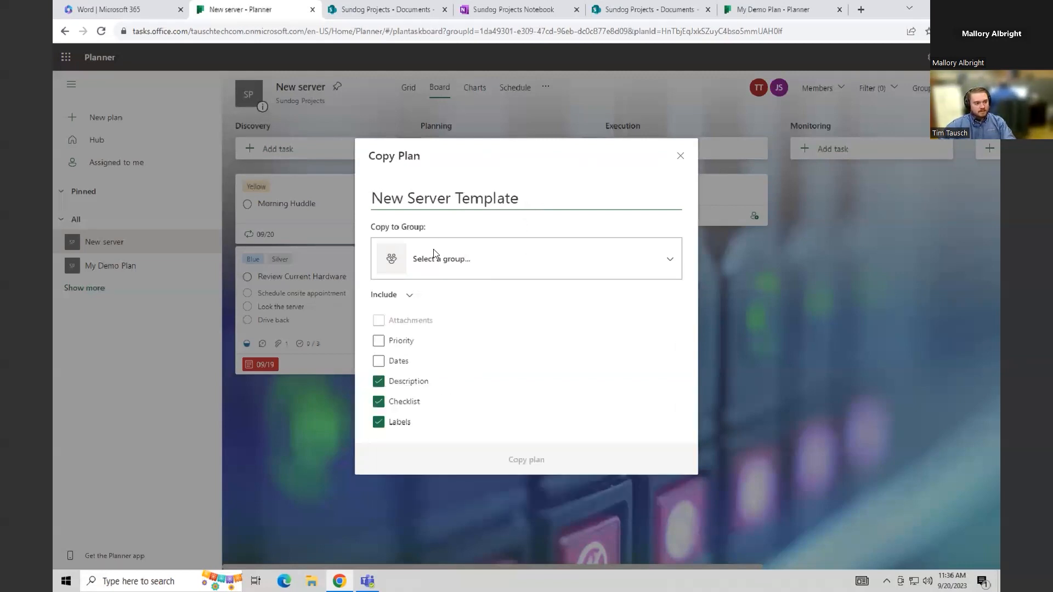
left_click(473, 258)
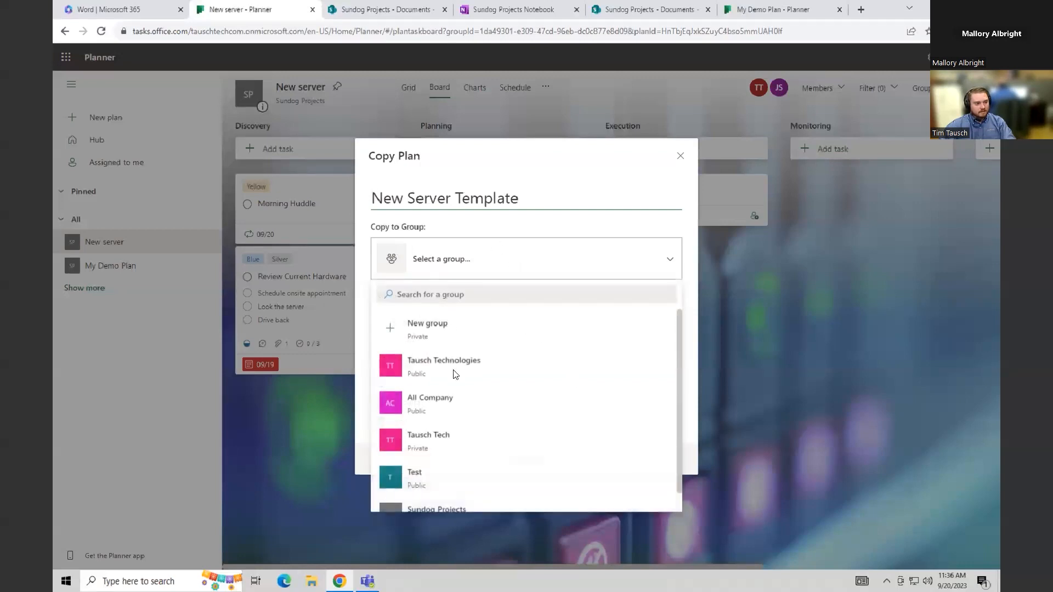
scroll(455, 482, "down", 1)
left_click(451, 495)
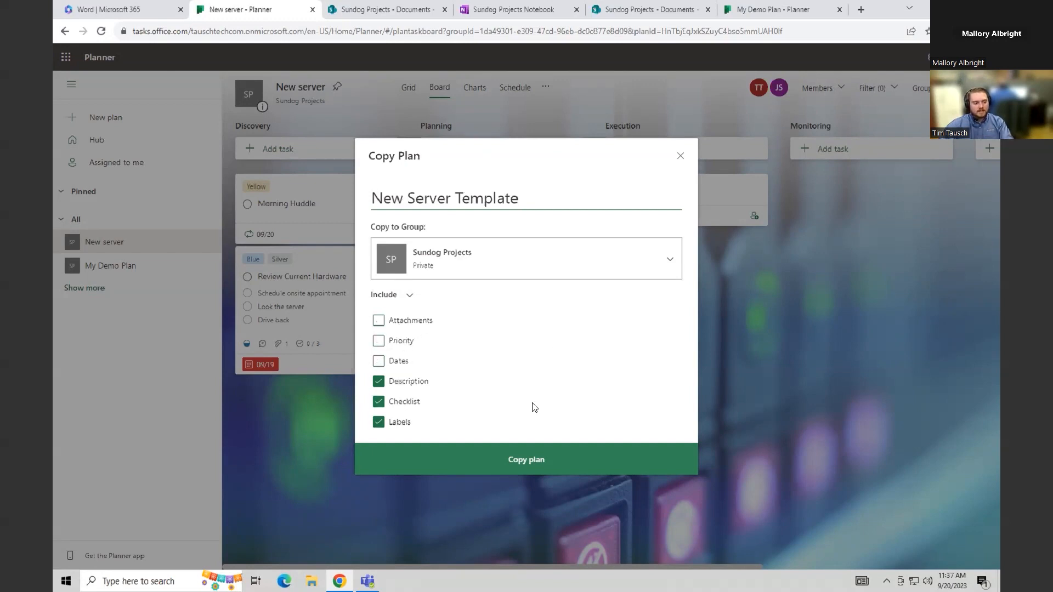
left_click(520, 466)
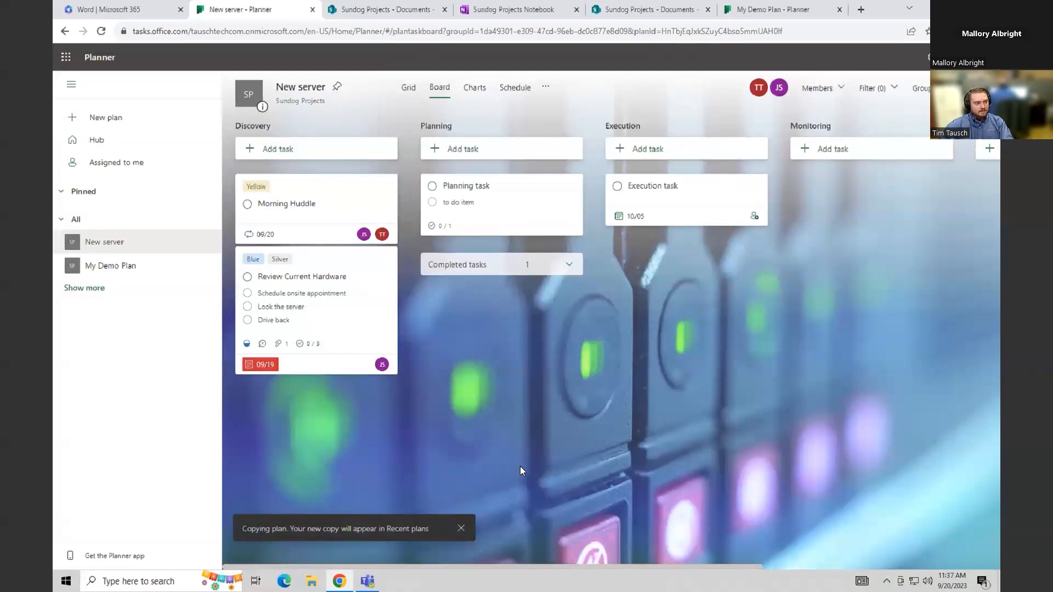
- Expand the list of all plans and open the "New Server Template" plan
left_click(94, 289)
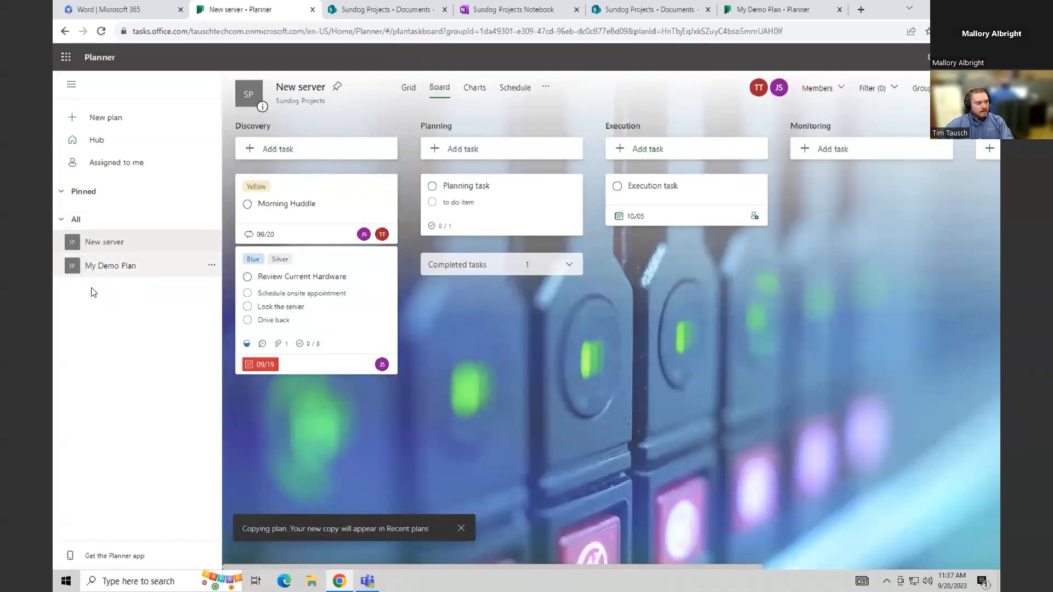
double_click(62, 220)
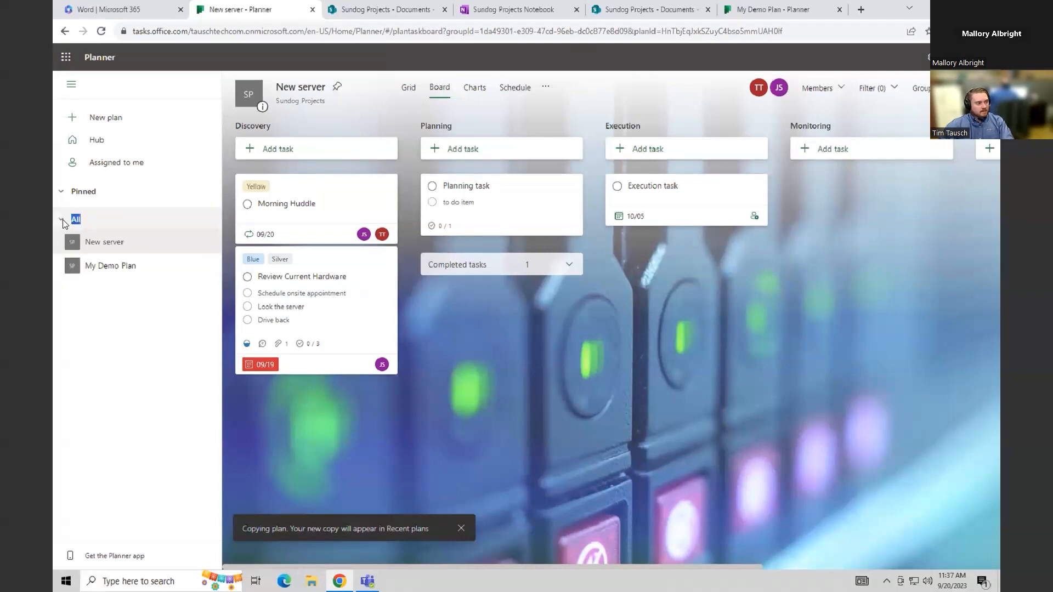
left_click(128, 399)
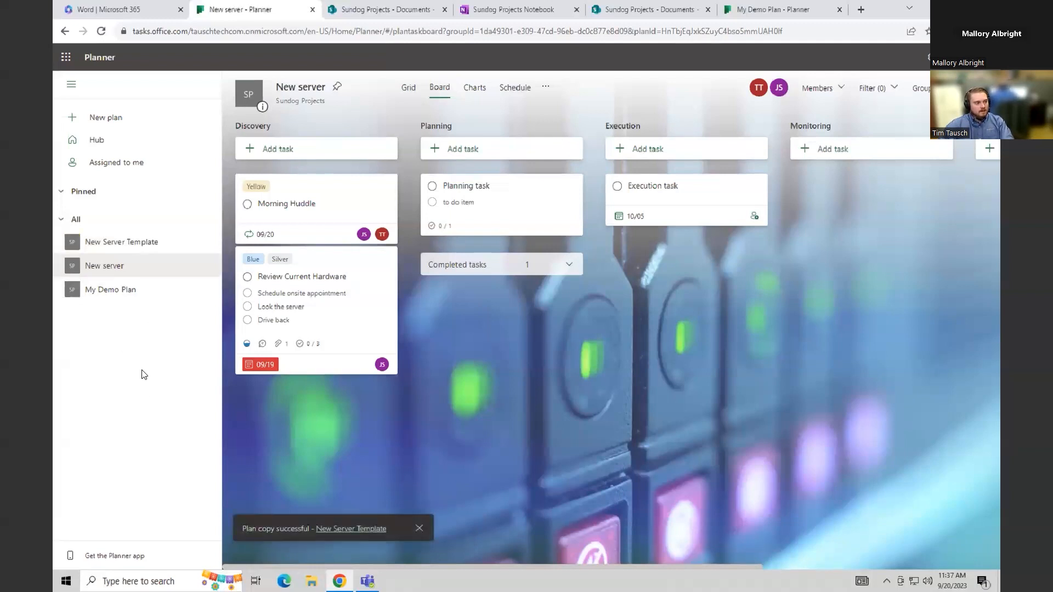
left_click(116, 240)
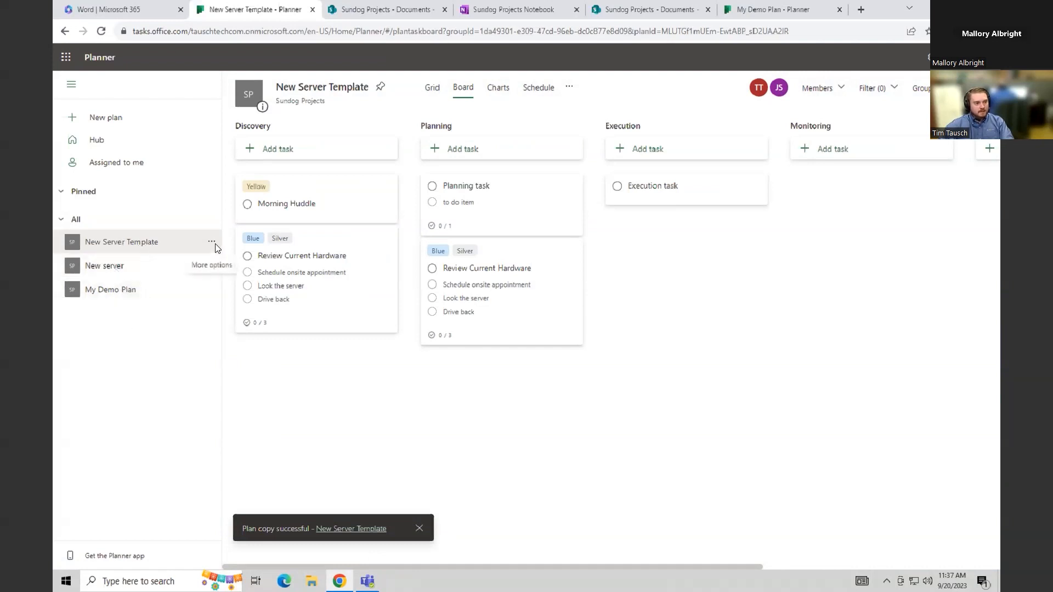
- Start a copy of the "New Server Template" plan and name it "New Server Number 2"
left_click(569, 87)
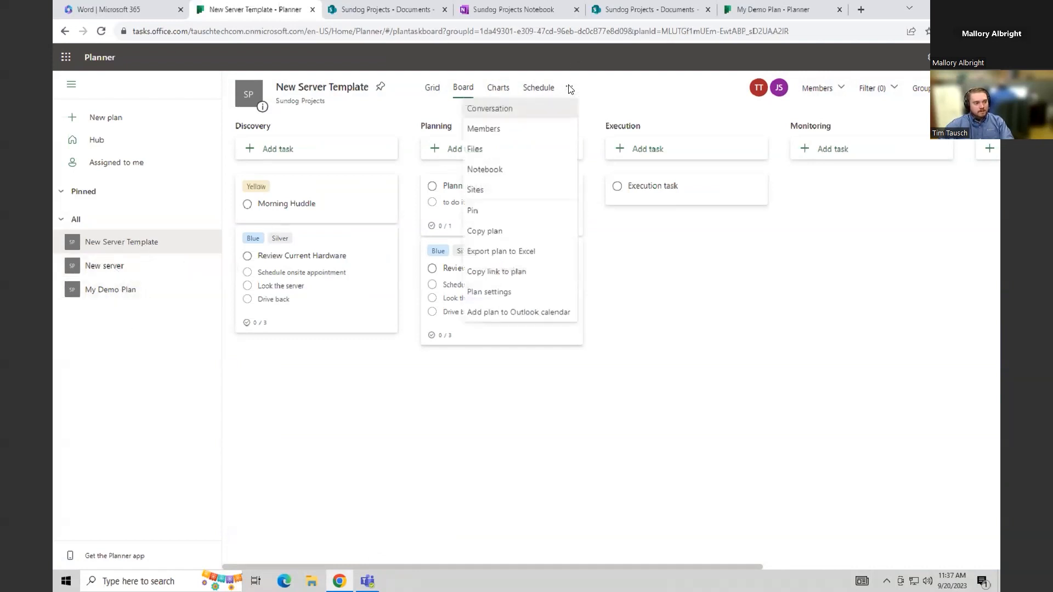
left_click(515, 231)
key("BackSpace")
key("BackSpace")
key("BackSpace")
key("BackSpace")
key("BackSpace")
key("BackSpace")
key("BackSpace")
key("BackSpace")
key("BackSpace")
key("BackSpace")
key("BackSpace")
key("BackSpace")
key("BackSpace")
key("BackSpace")
key("BackSpace")
key("BackSpace")
key("BackSpace")
key("BackSpace")
key("BackSpace")
key("BackSpace")
key("BackSpace")
key("BackSpace")
key("BackSpace")
key("BackSpace")
key("BackSpace")
key("BackSpace")
key("BackSpace")
type("New")
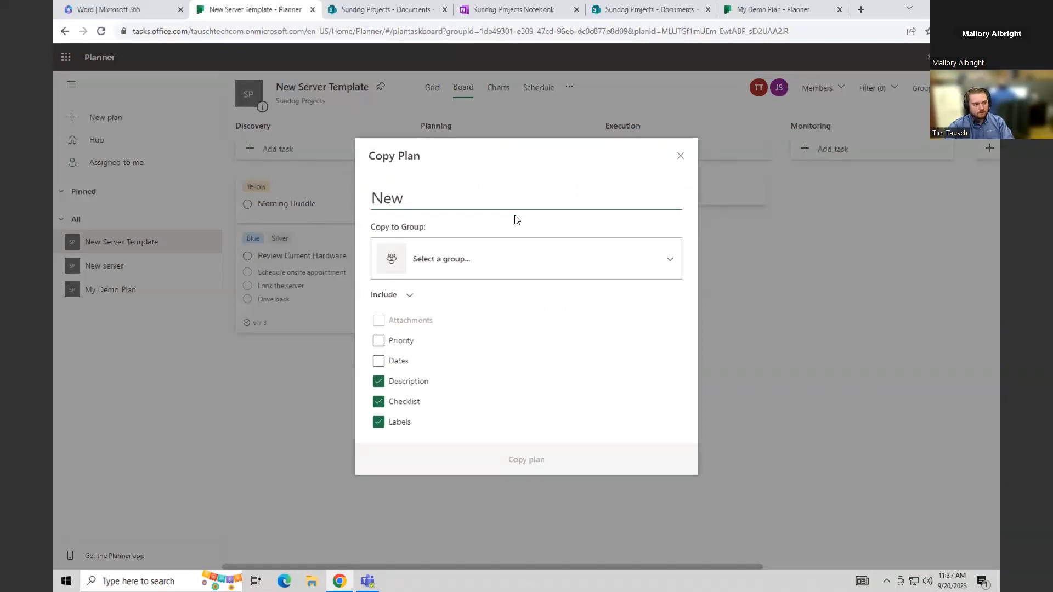
key("BackSpace")
type("S")
key("BackSpace")
key("BackSpace")
type("Server Number 2")
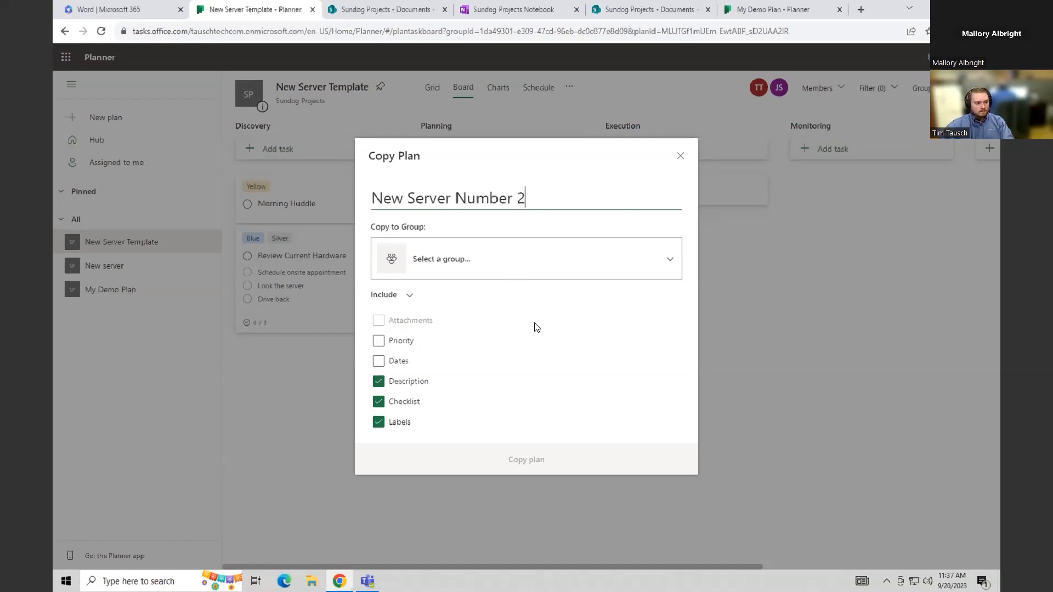
- Choose Sundog Projects as the group for "New Server Number 2" and create the plan copy
left_click(548, 264)
scroll(520, 470, "down", 2)
left_click(454, 493)
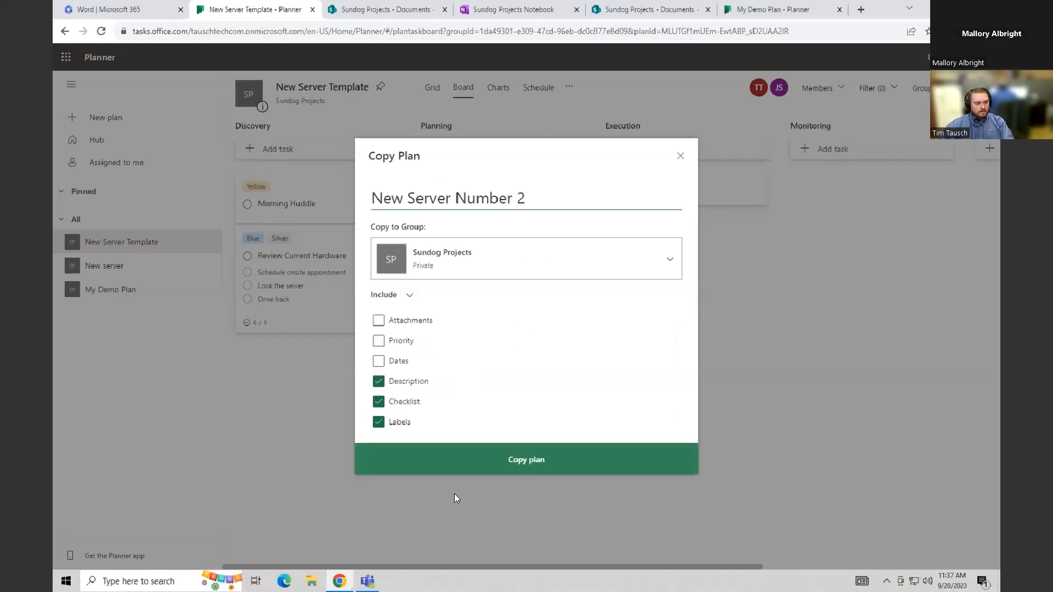
left_click(506, 462)
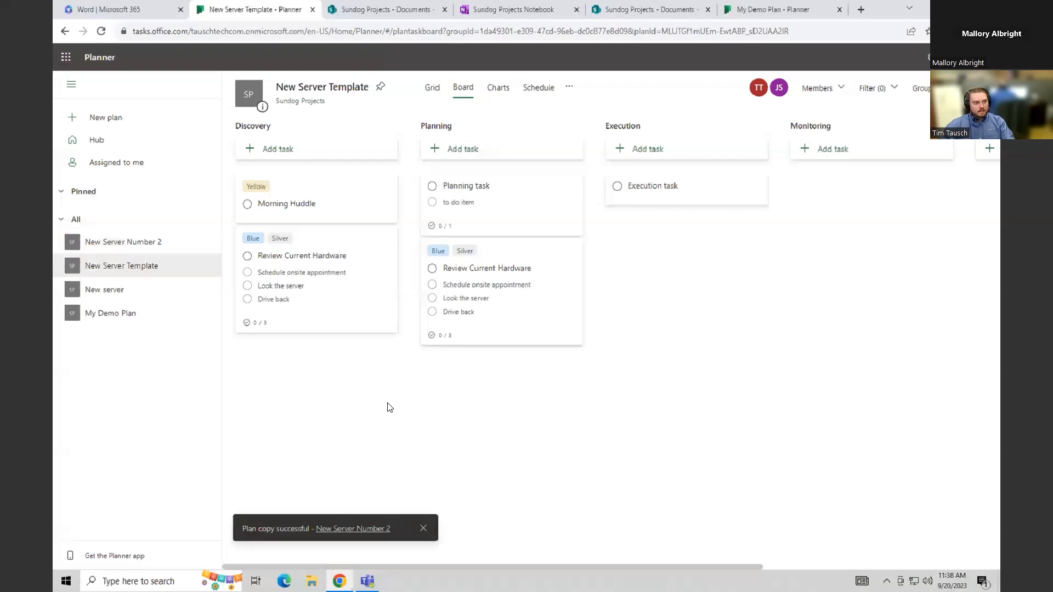
- Open "New Server Number 2" and assign the Discovery bucket's Review Current Hardware task to the first suggested member
left_click(192, 244)
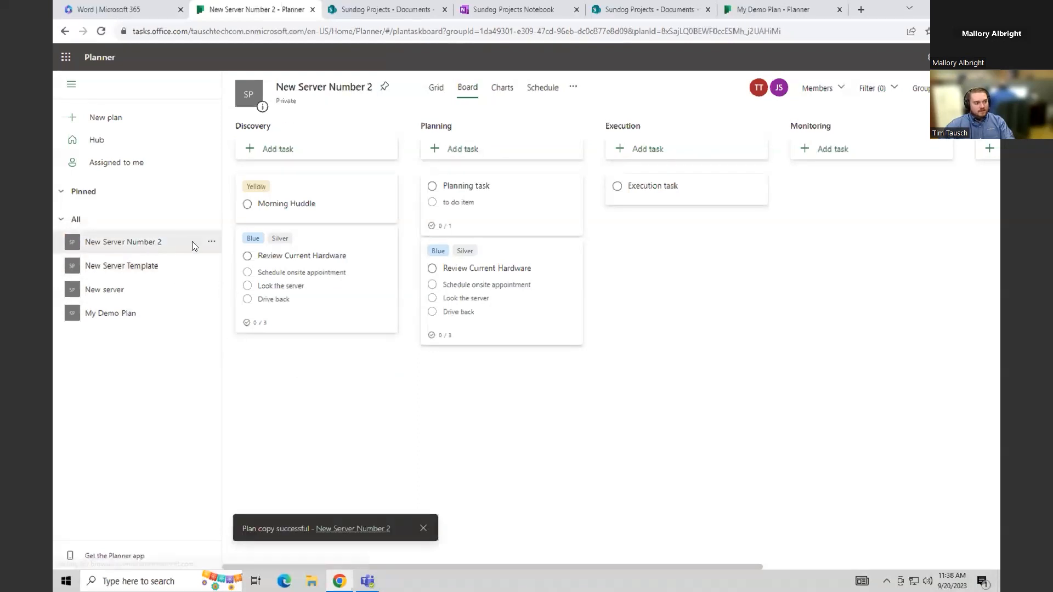
left_click(355, 306)
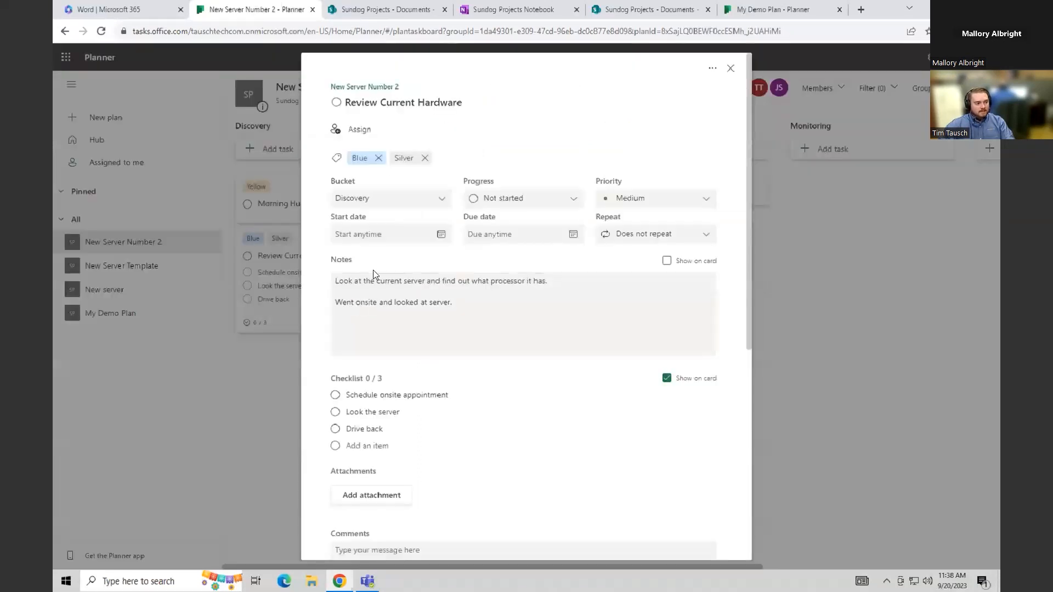
left_click(362, 132)
left_click(380, 227)
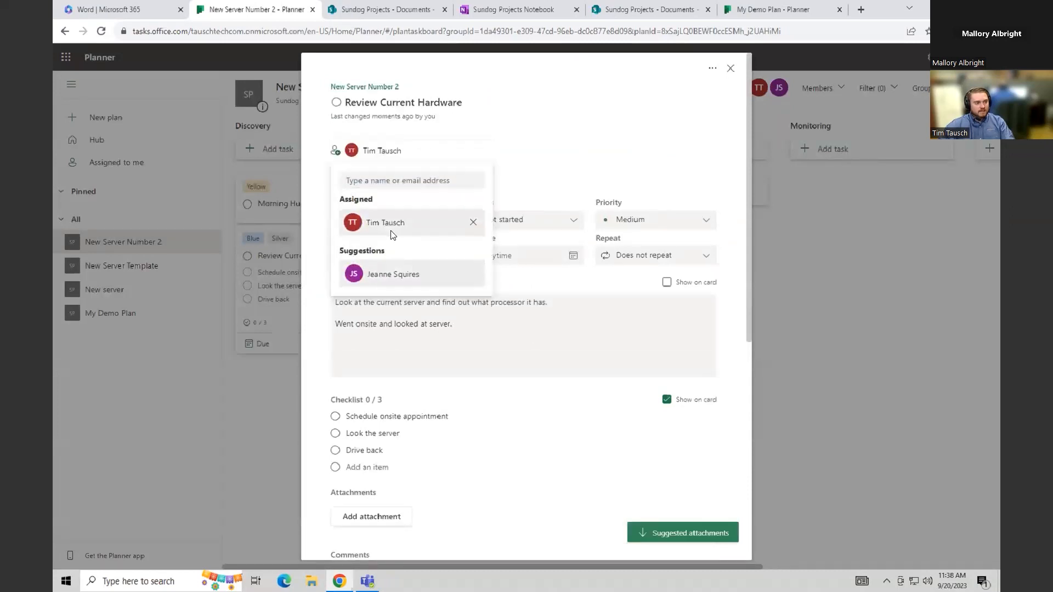
- Set the Review Current Hardware task's due date to October 31, 2023 and close its details
left_click(535, 279)
left_click(573, 255)
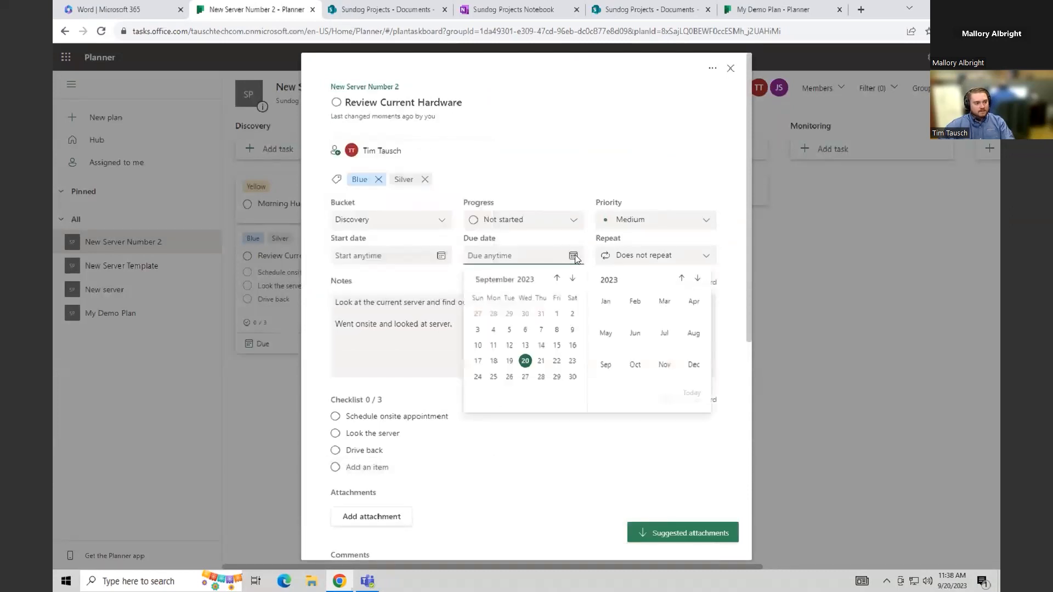
left_click(572, 279)
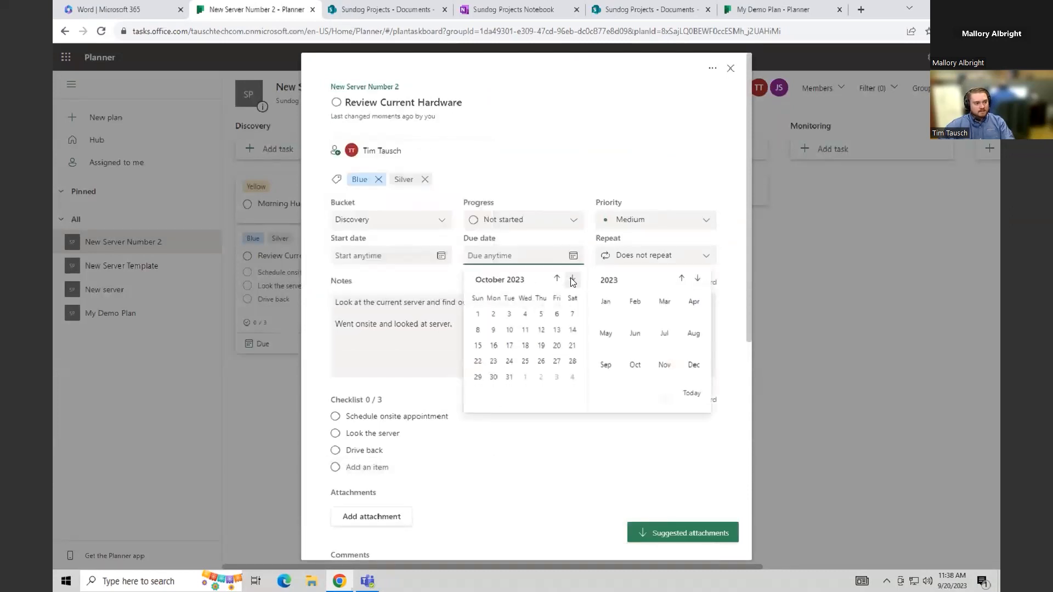
left_click(509, 377)
left_click(835, 438)
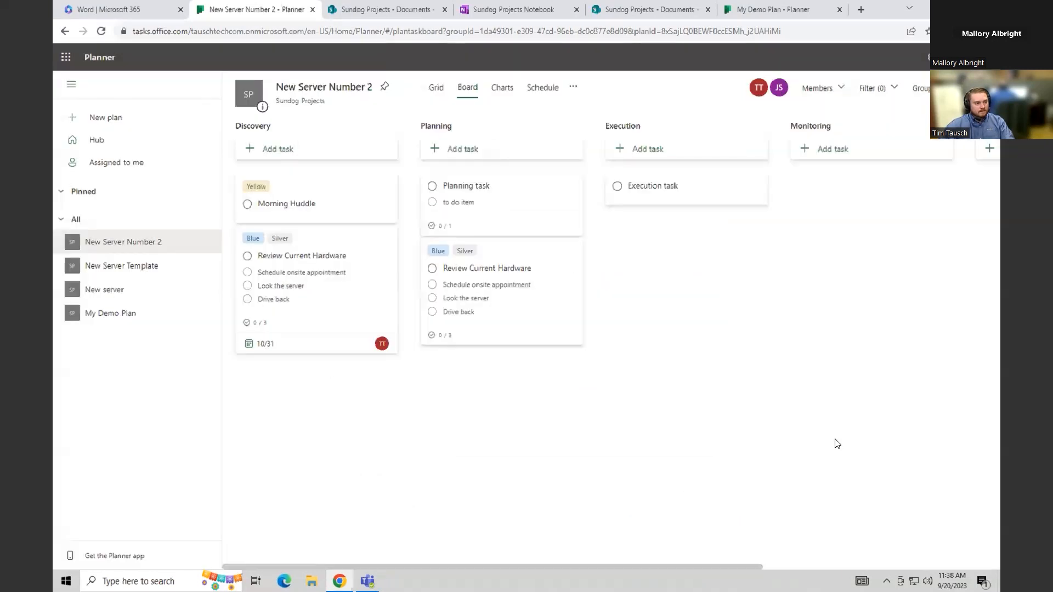